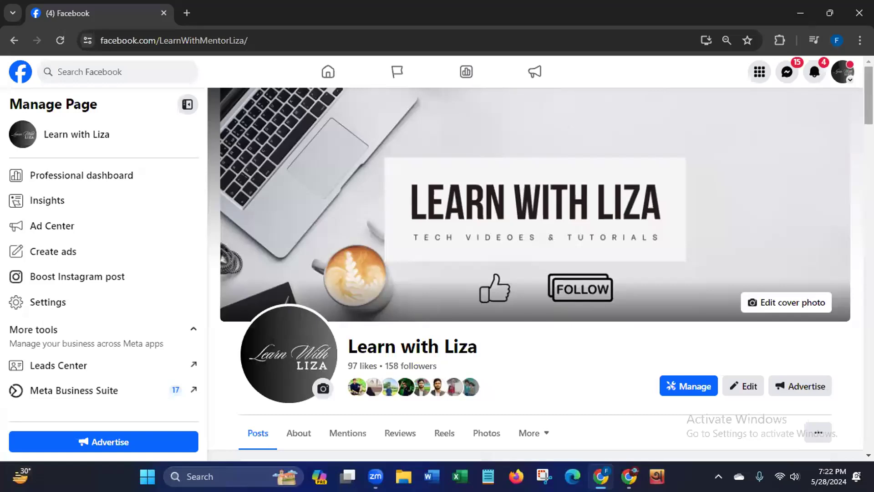
- Open the Learn with Liza page's draft post about the free seminar for editing
scroll(535, 273, down, 2)
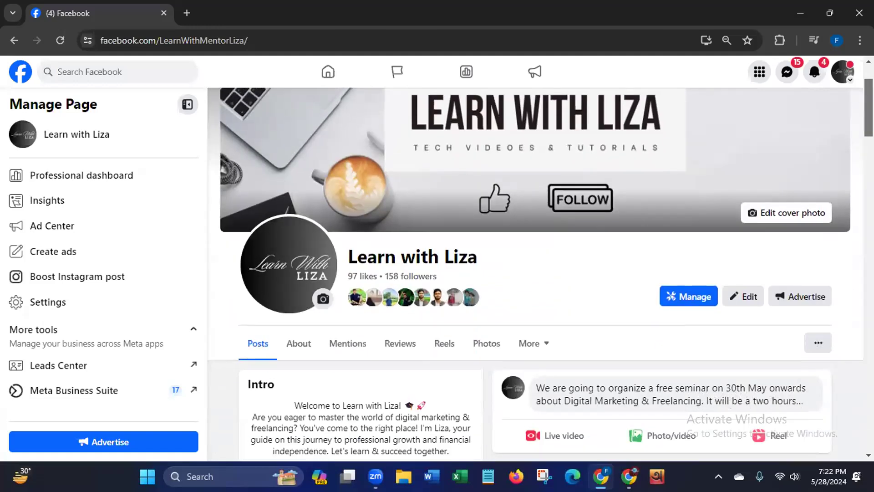
scroll(854, 137, down, 5)
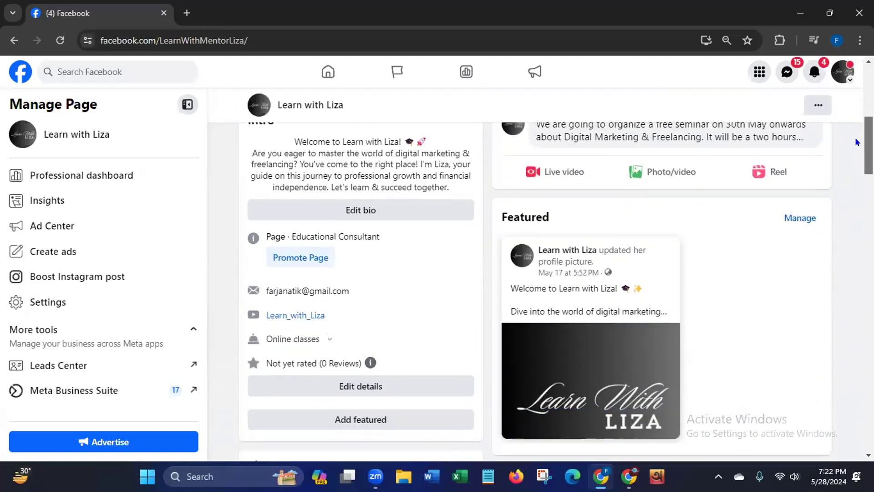
scroll(854, 137, up, 2)
scroll(535, 273, up, 1)
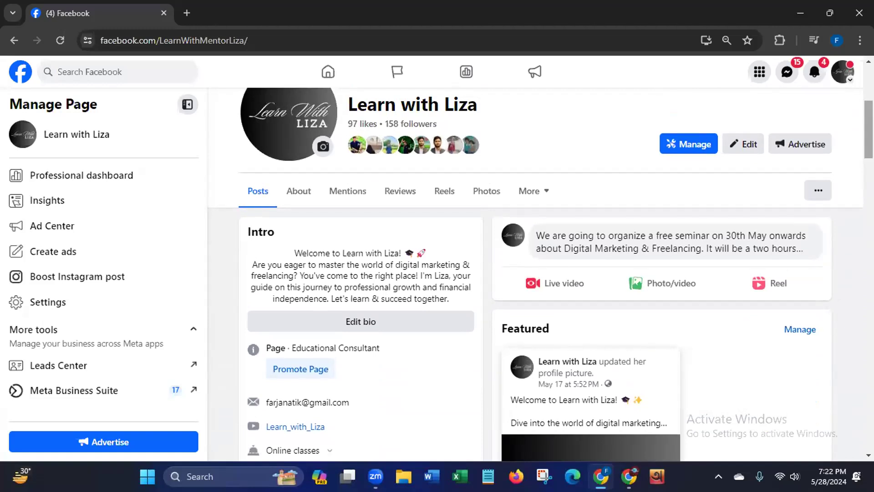
scroll(833, 194, down, 5)
scroll(832, 195, up, 6)
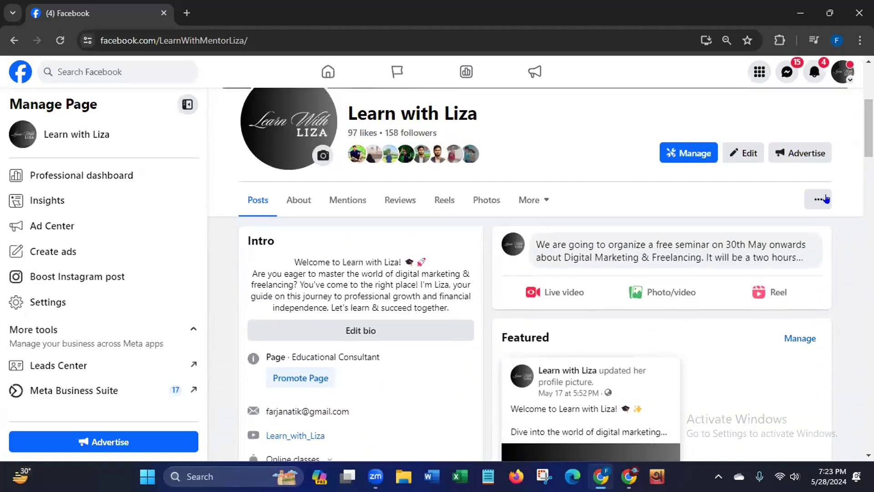
click(760, 258)
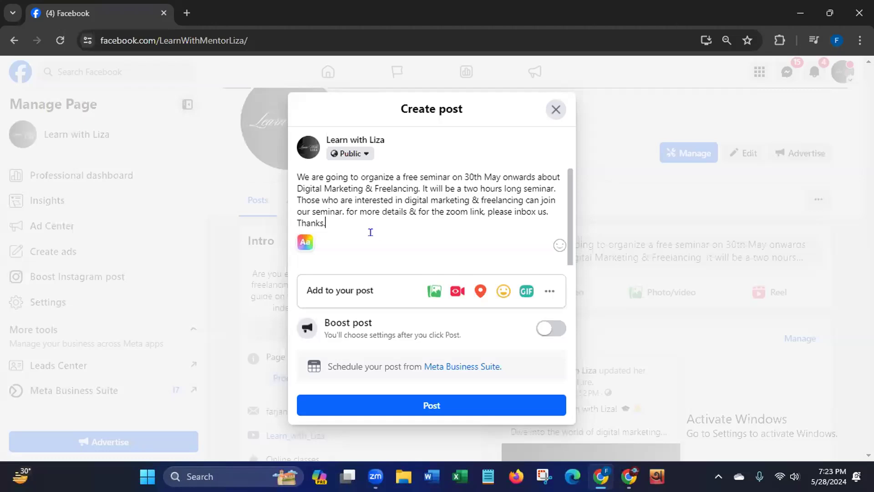
- Capitalize "For" in the post's sentence about more details and the Zoom link, and review the additional options for the post
click(296, 176)
drag(296, 175, 330, 224)
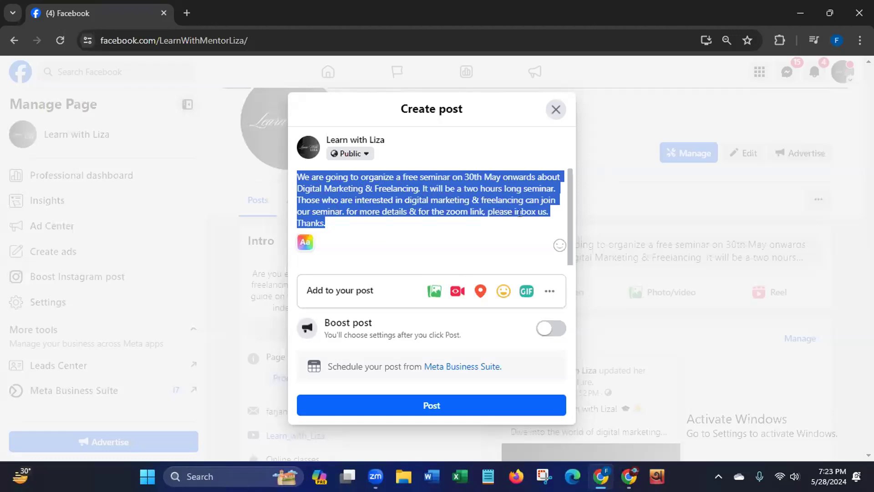
click(351, 219)
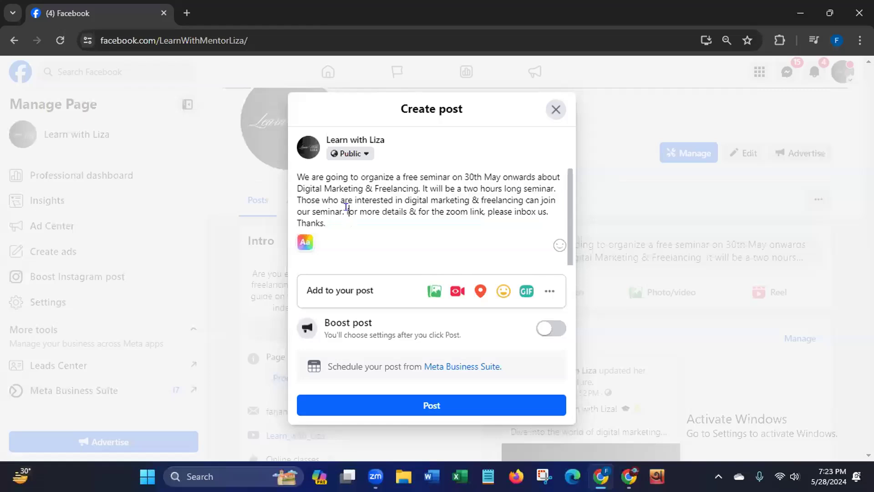
text(F)
key(Delete)
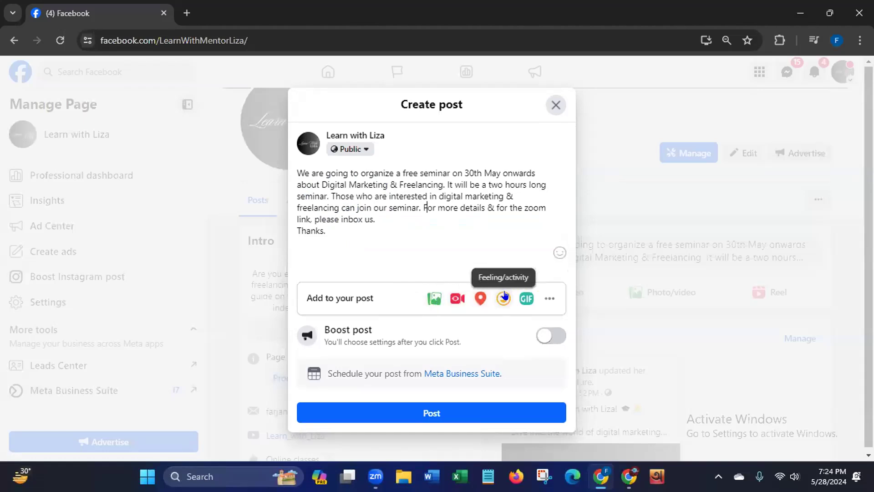
click(547, 298)
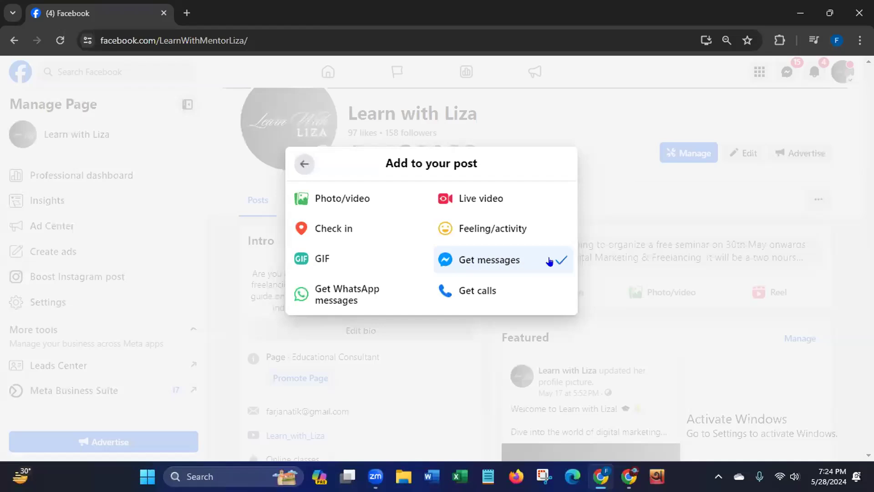
click(304, 164)
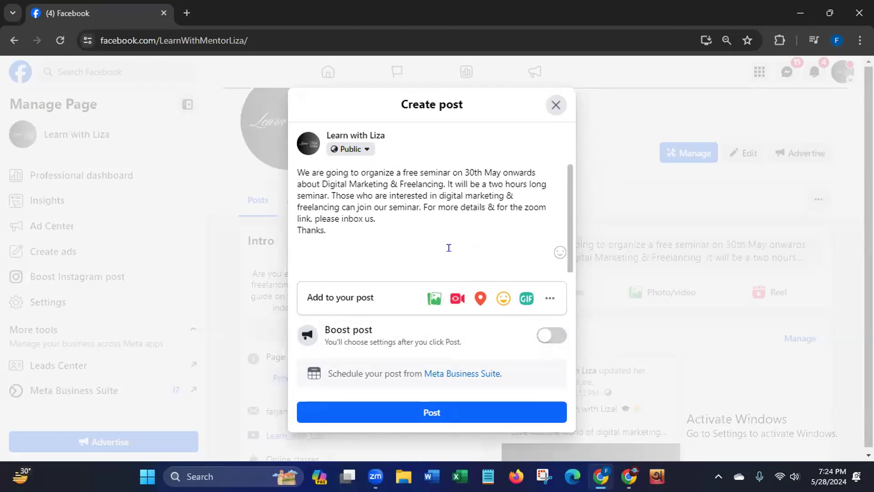
- Switch to Canva in a new browser tab and create a blank Facebook Post (Landscape) design
click(187, 13)
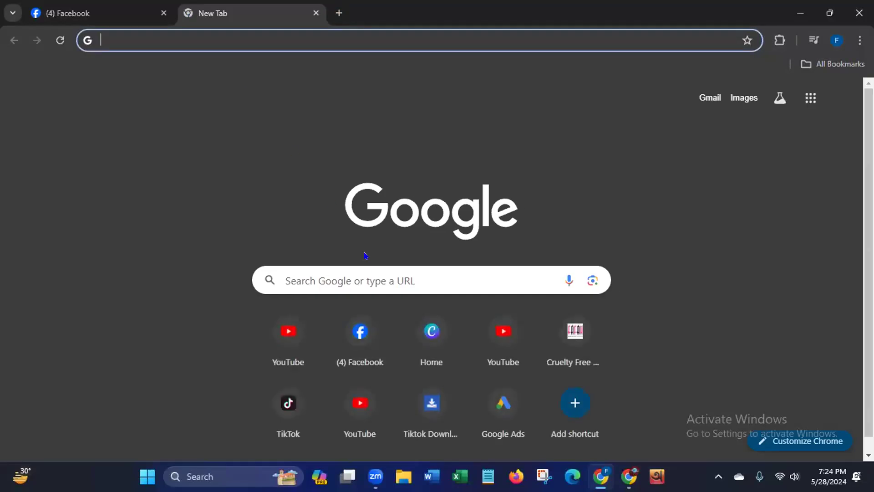
click(426, 336)
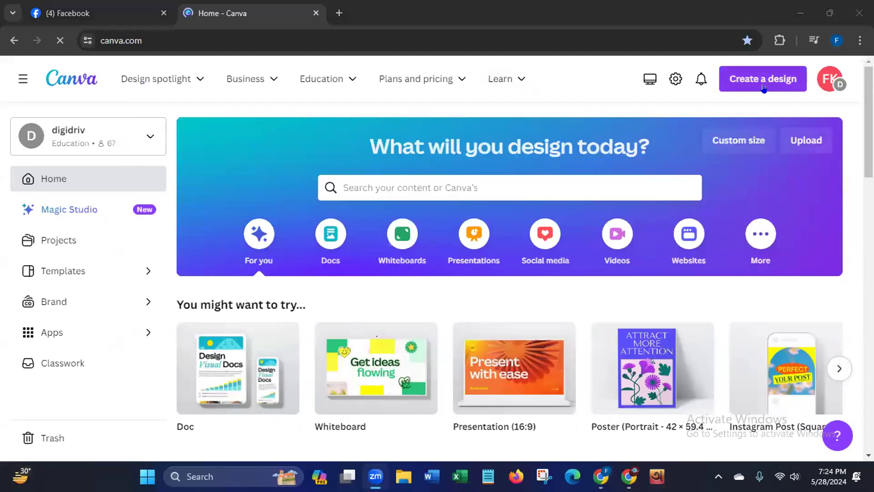
click(764, 88)
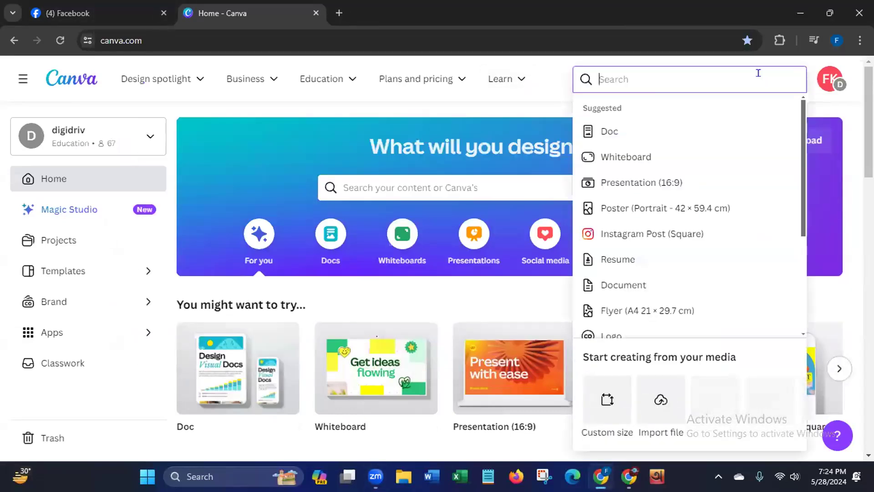
text(F)
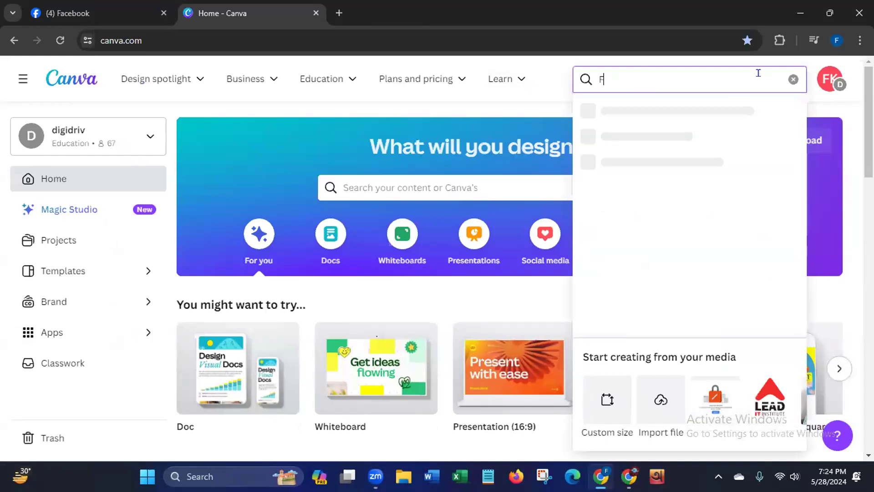
text(acebook)
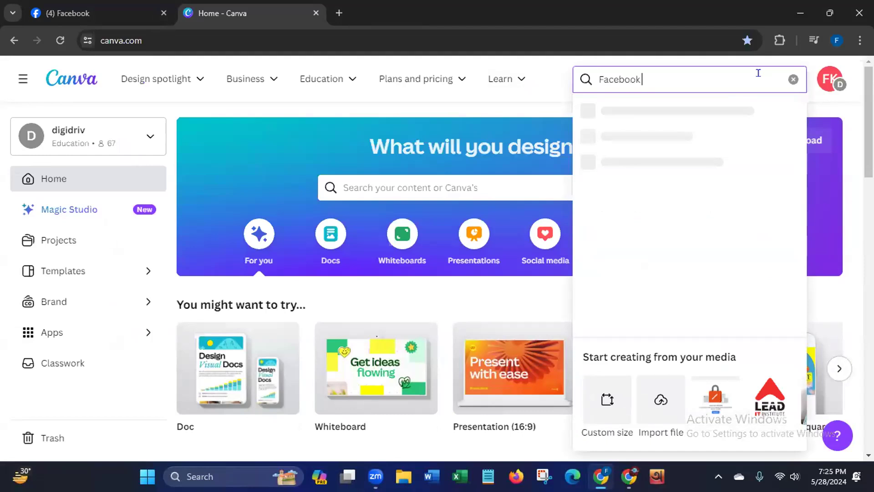
text( post)
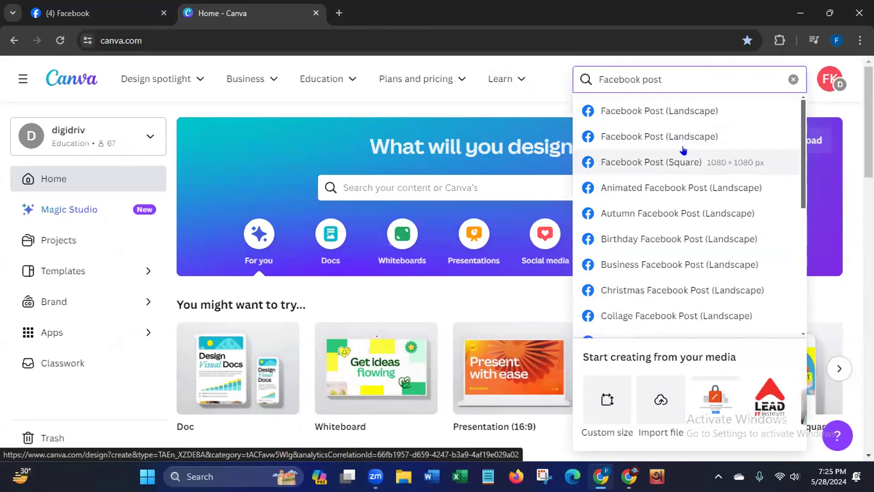
click(693, 135)
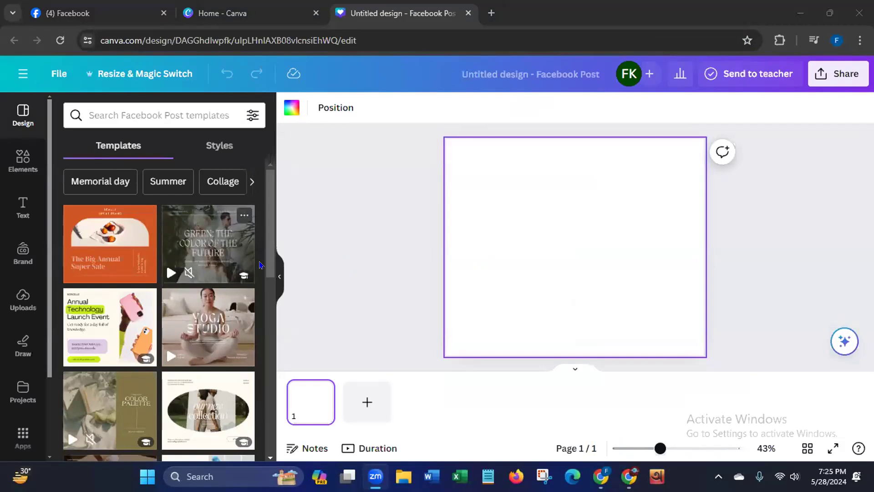
- Search the Facebook Post templates for "free seminar"
scroll(258, 306, down, 3)
scroll(258, 307, down, 6)
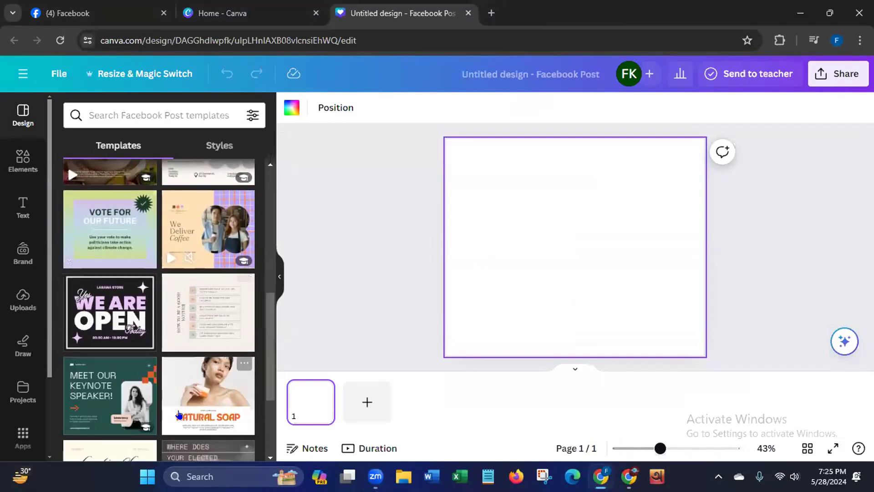
drag(269, 393, 292, 244)
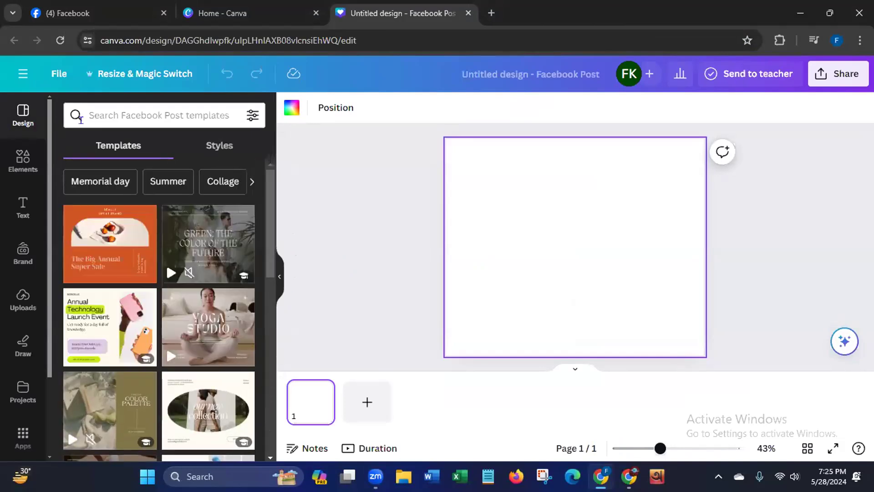
click(130, 113)
text(free)
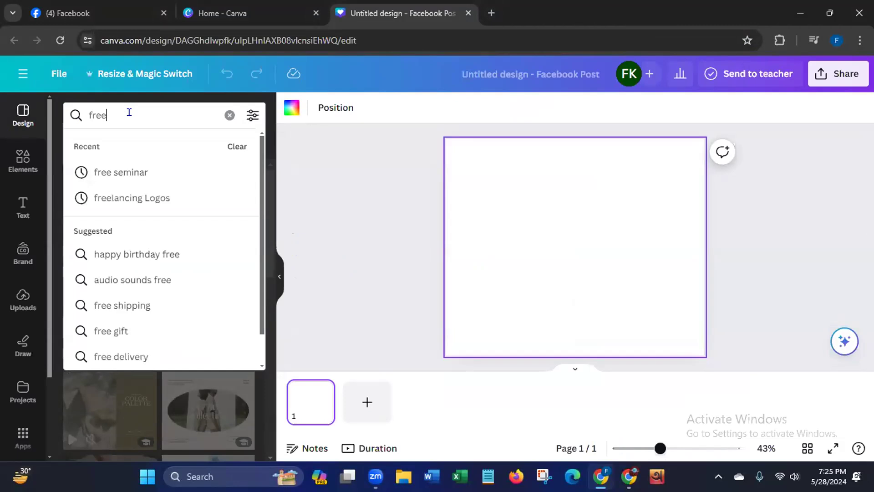
click(109, 172)
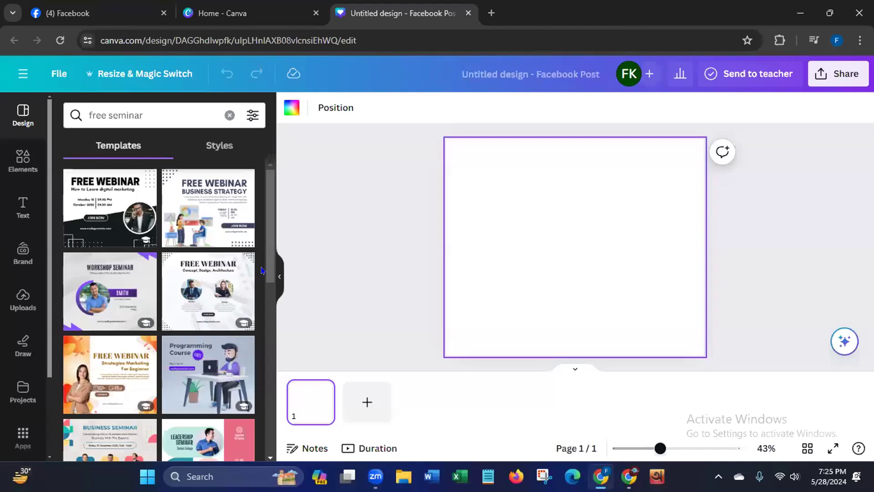
- Browse the free seminar templates and apply the Dark Blue Modern Free Webinar Facebook Post template to the blank page
scroll(252, 344, down, 4)
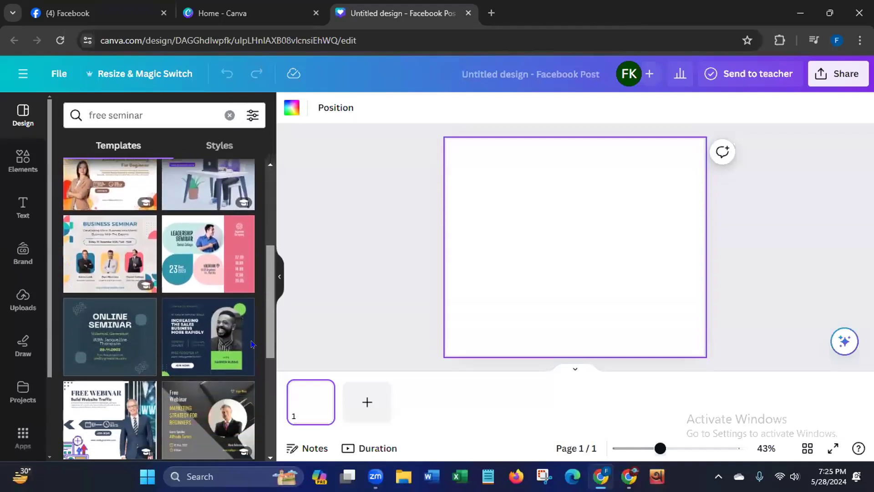
scroll(252, 344, down, 3)
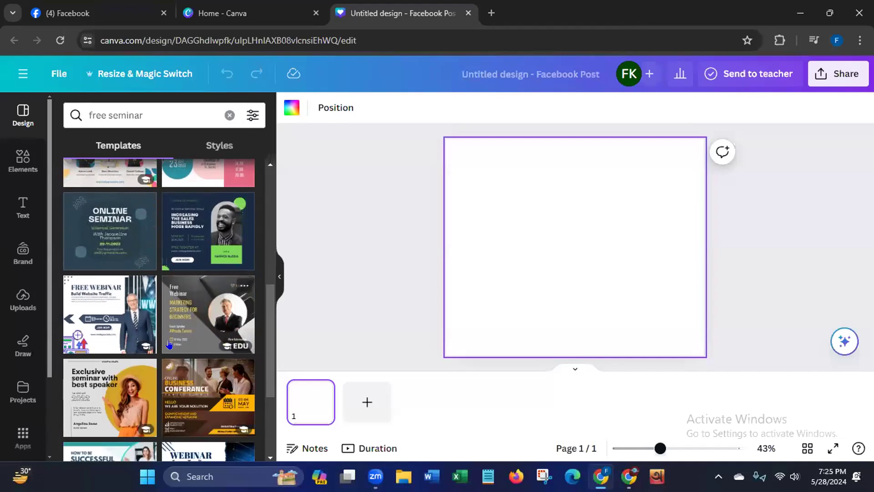
scroll(261, 399, down, 2)
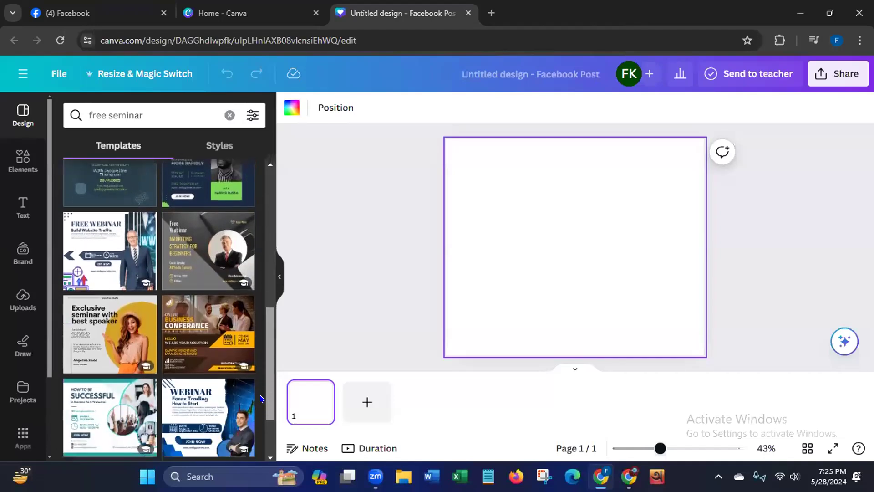
drag(269, 390, 268, 238)
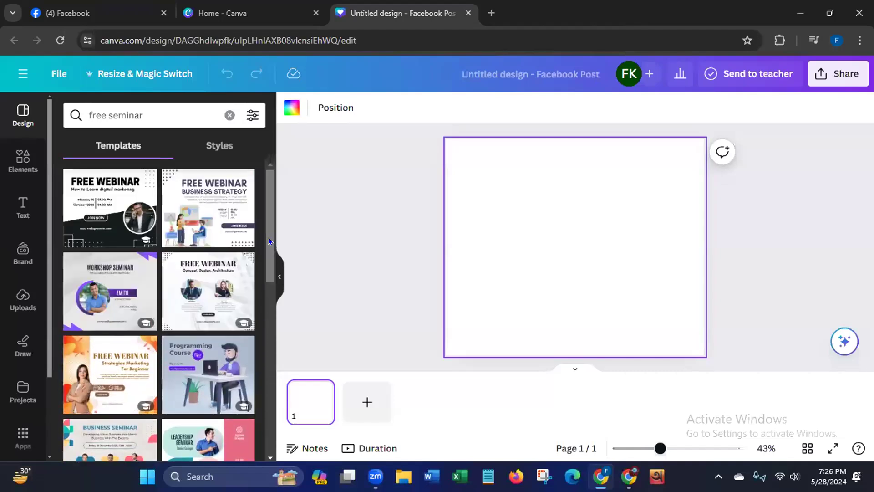
scroll(269, 242, down, 5)
scroll(247, 335, up, 5)
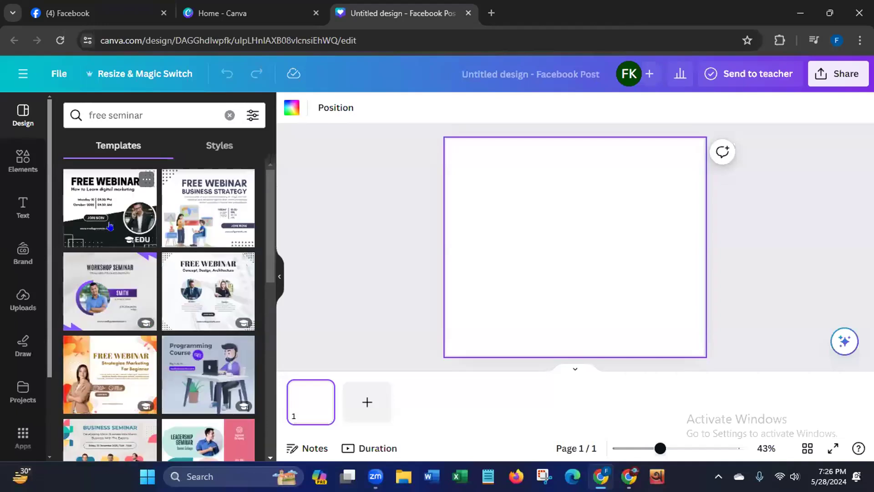
click(110, 226)
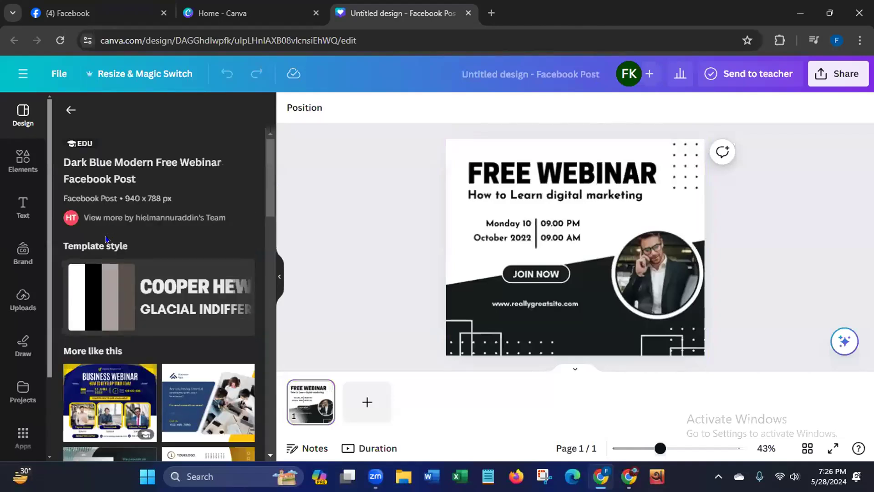
- Change the design's main heading to "FREE SEMINAR"
click(662, 182)
double_click(658, 180)
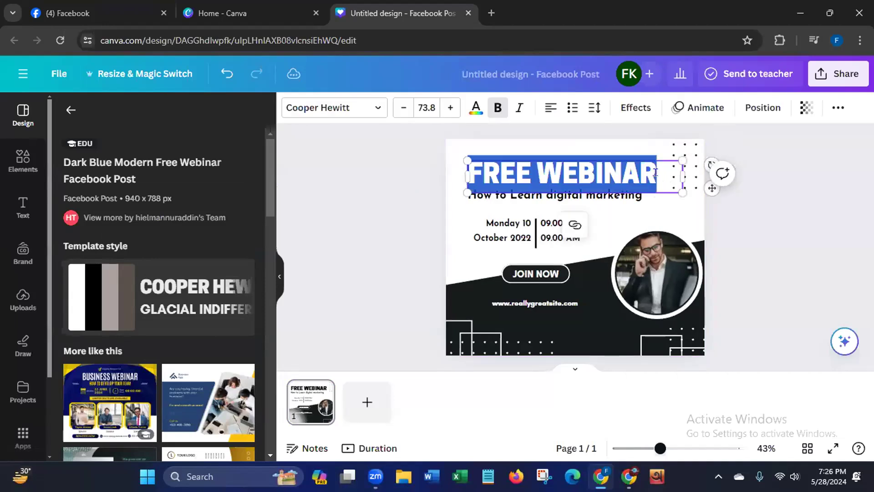
click(655, 172)
key(BackSpace)
key(BackSpace)
key(BackSpace)
key(BackSpace)
key(BackSpace)
key(BackSpace)
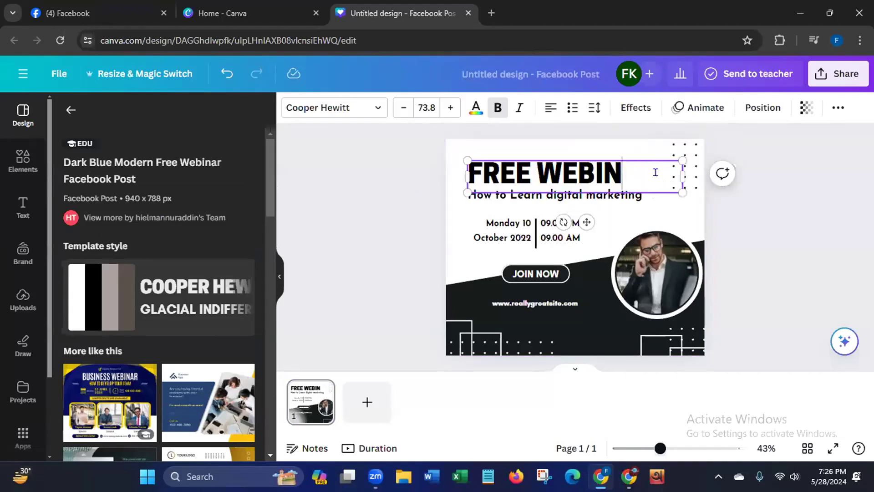
key(BackSpace)
text(SEMINAR)
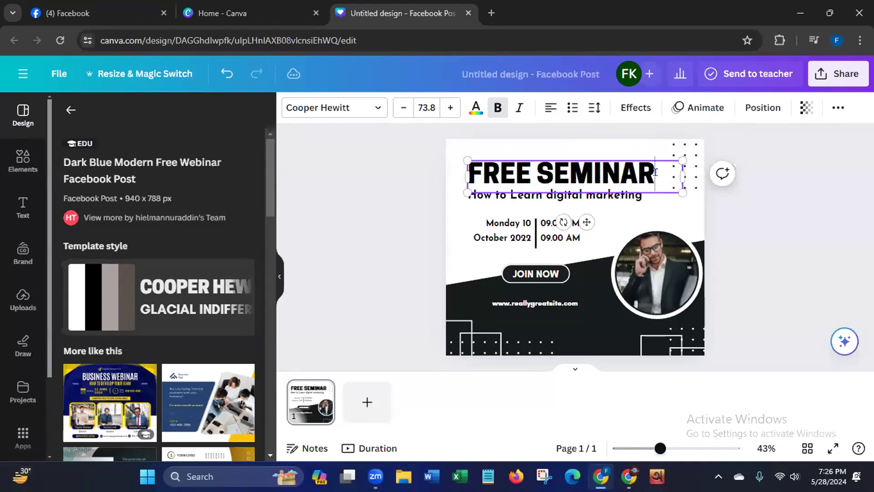
- Replace the subtitle below the heading with "Digital Marketing & Freelancing"
click(612, 198)
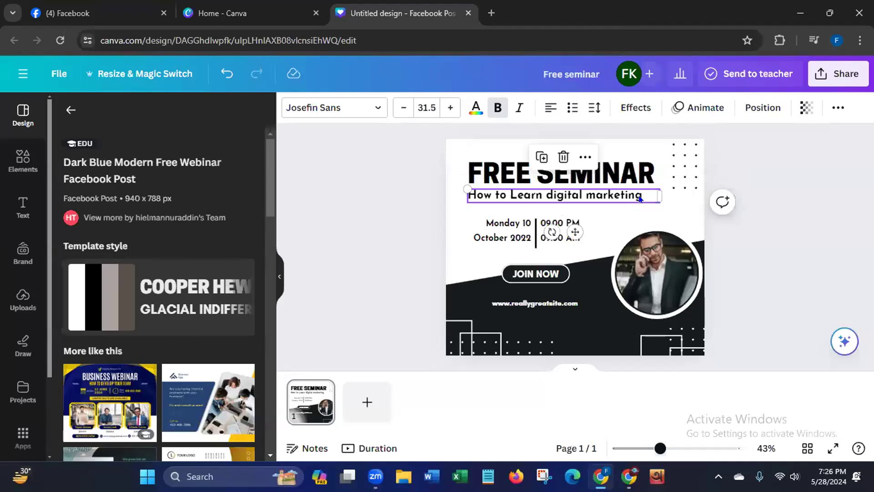
double_click(639, 197)
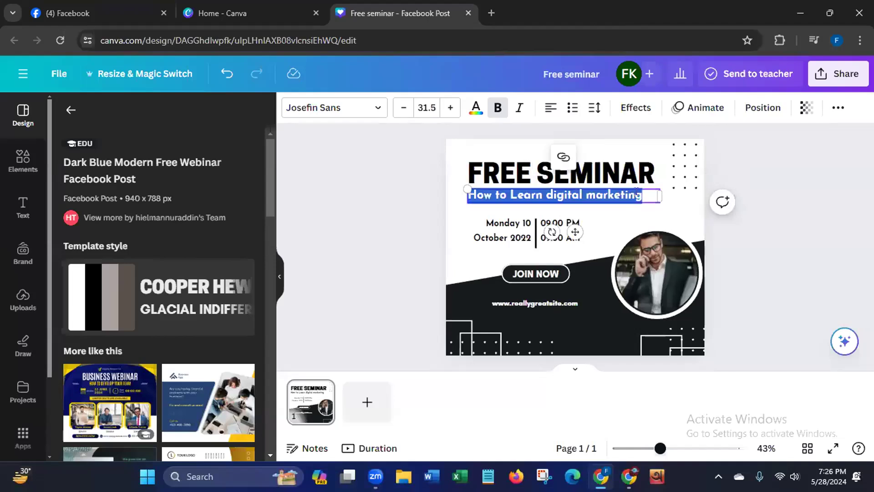
key(BackSpace)
text(Di)
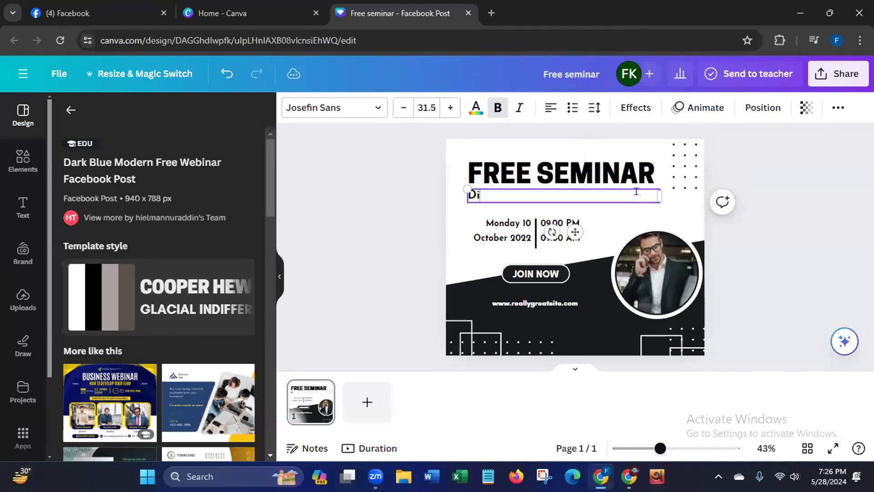
text(gital Mark)
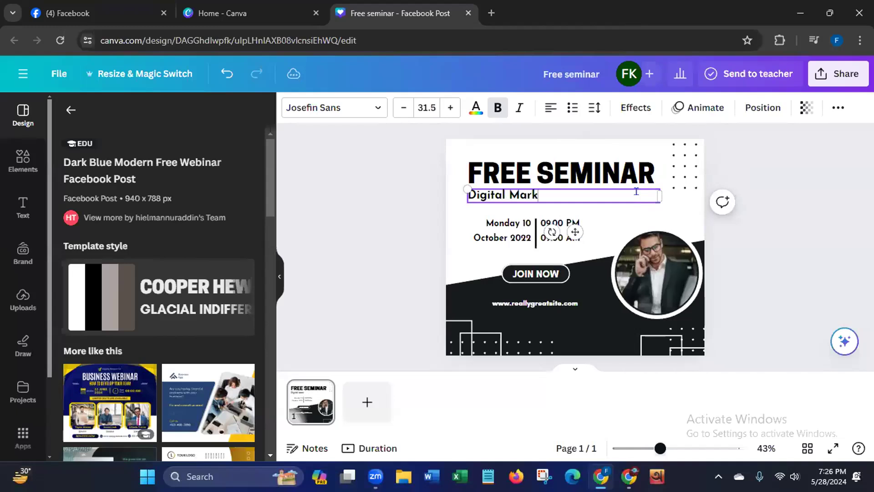
text(eting & Freelancing)
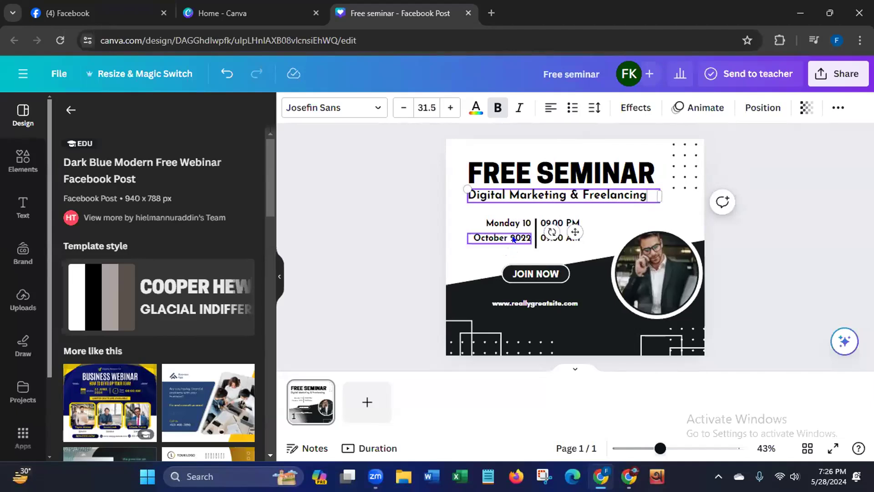
- Change the month and year line of the design's date to "May 2024"
click(504, 239)
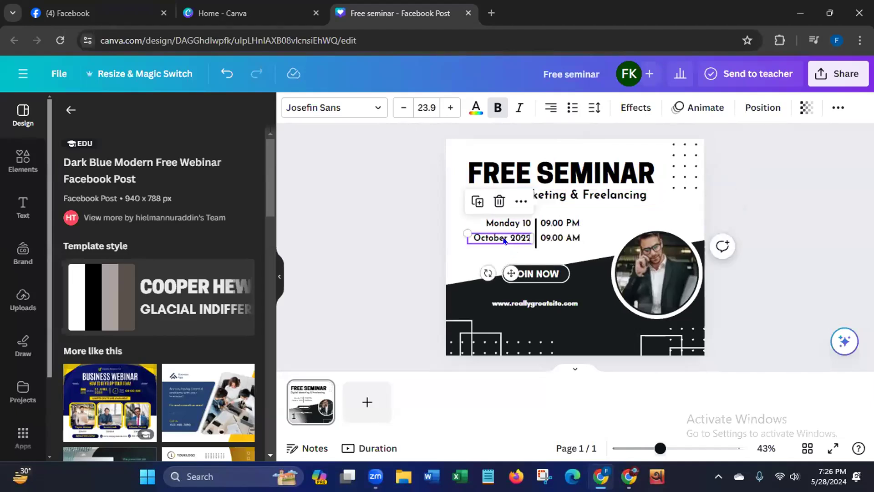
click(503, 237)
click(501, 235)
drag(502, 233, 469, 228)
key(BackSpace)
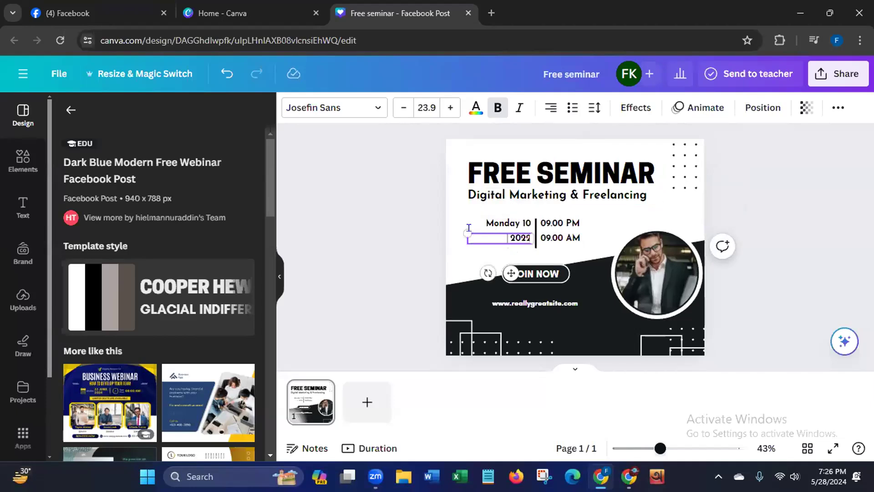
text(May)
key(BackSpace)
text(4)
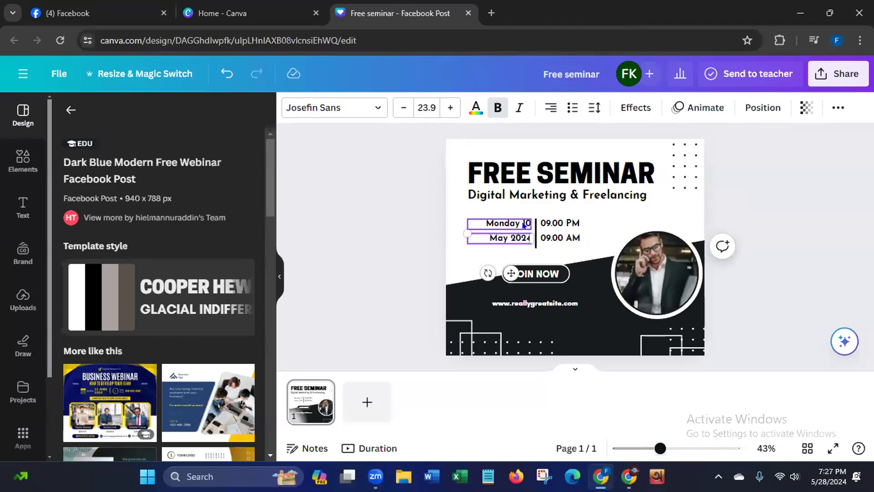
- Change the weekday and day line above the month to "Thursday 30"
click(519, 224)
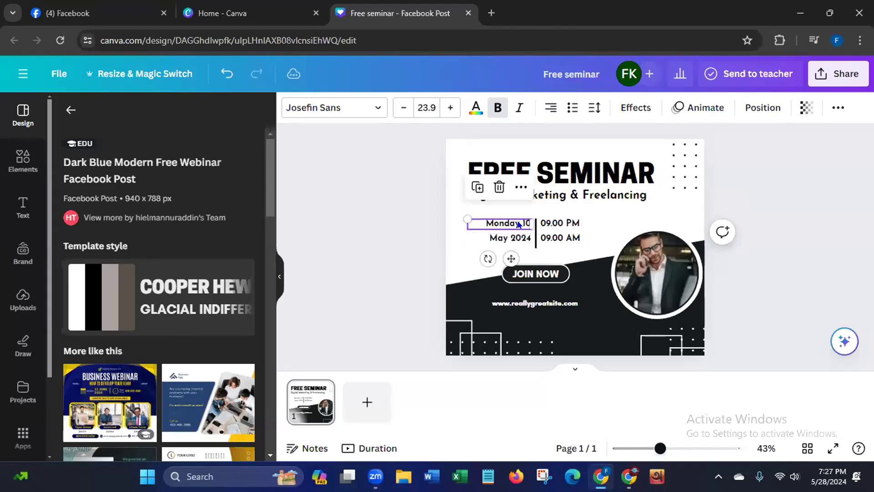
double_click(514, 218)
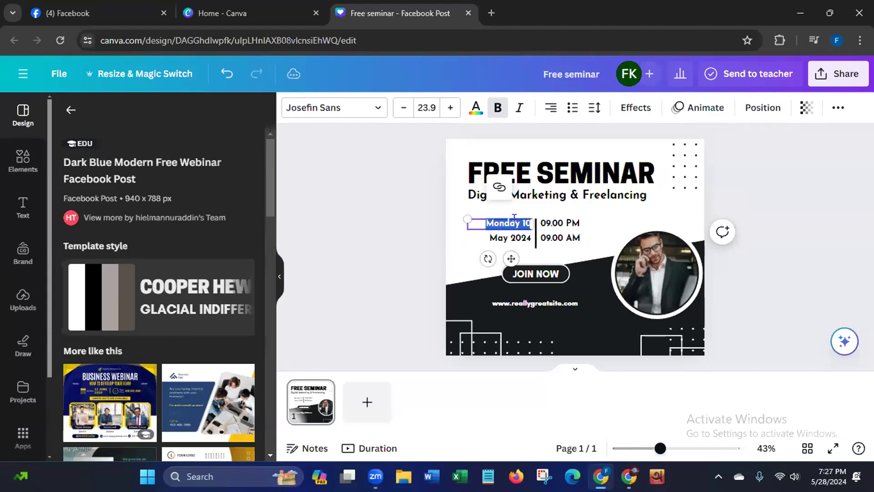
click(515, 218)
key(BackSpace)
key(BackSpace)
key(BackSpace)
key(BackSpace)
key(BackSpace)
key(BackSpace)
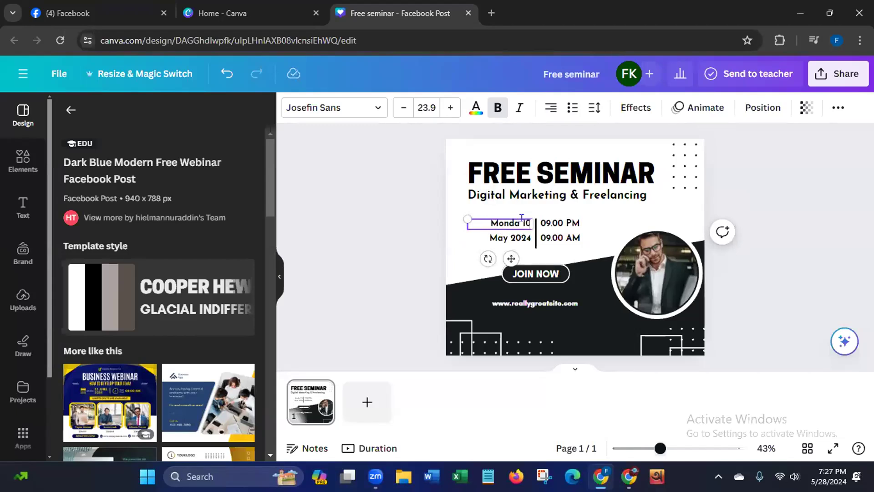
text(Th)
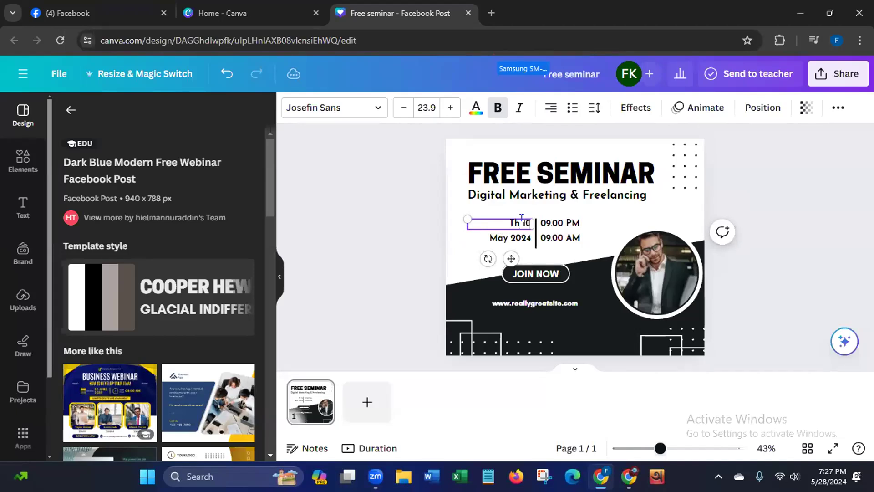
text(ur)
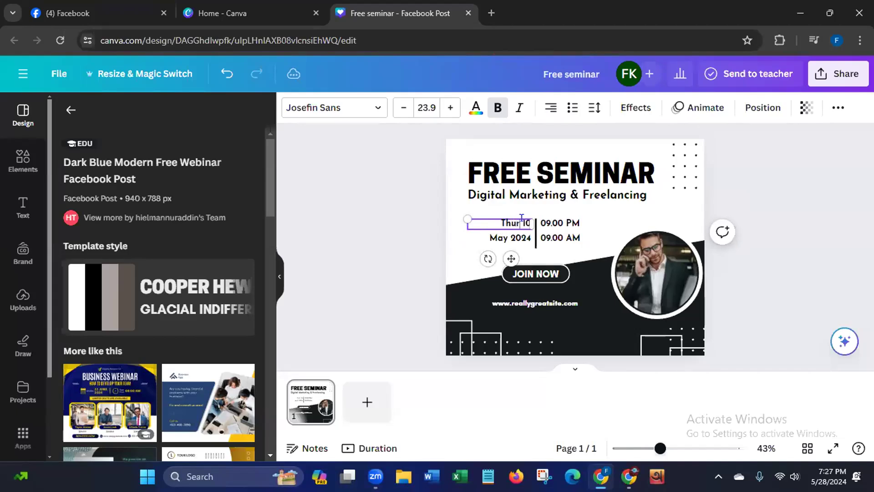
text(sday)
key(BackSpace)
text(3)
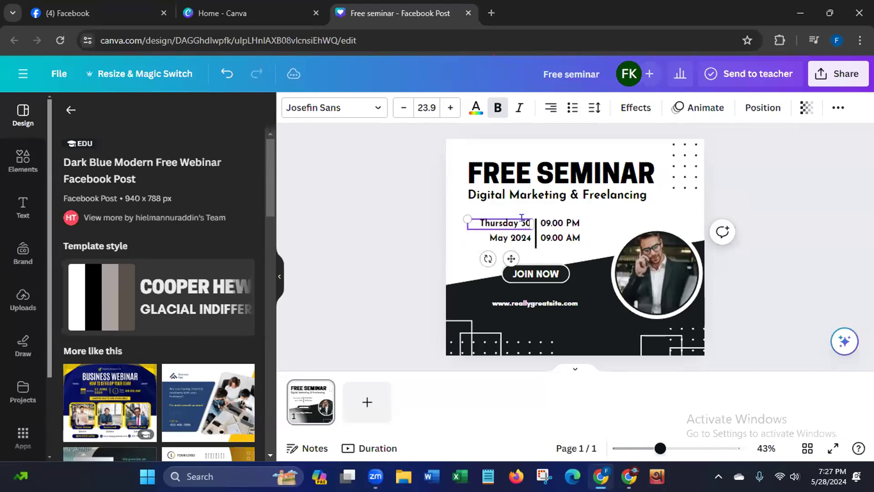
- Delete the 09.00 AM line and move the 09.00 PM text down to centre it beside the two-line date
click(562, 238)
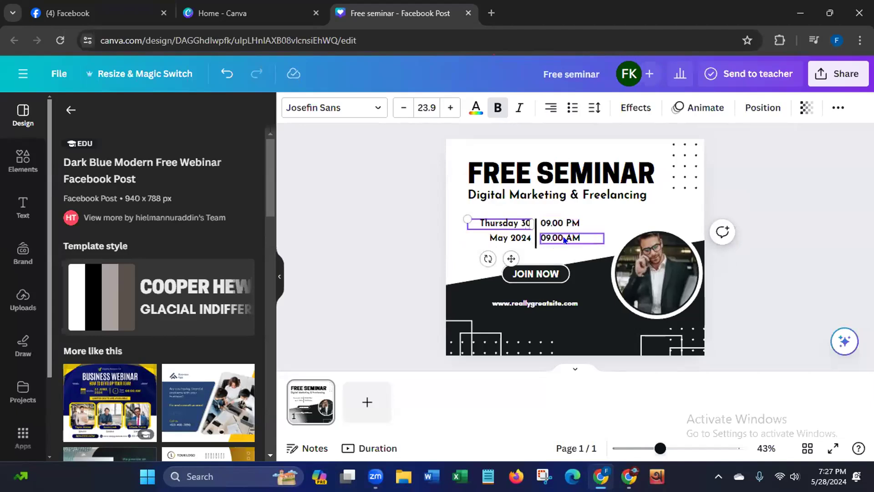
key(Delete)
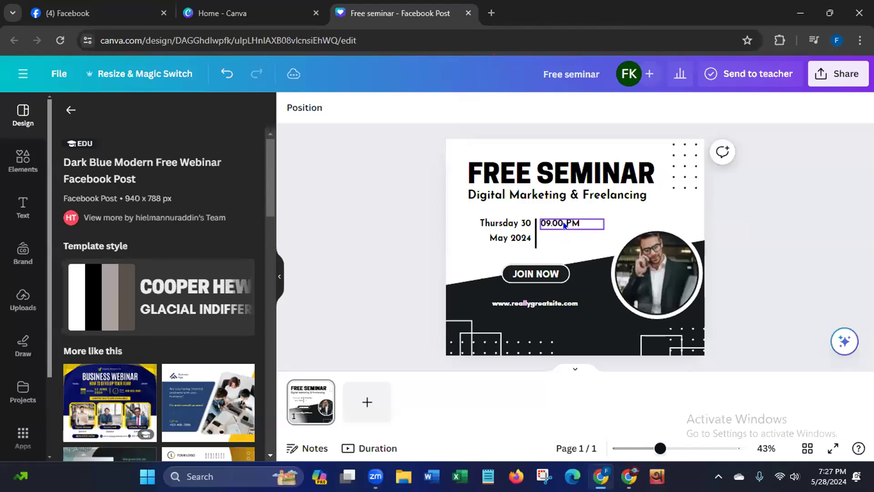
click(566, 224)
drag(581, 257, 581, 265)
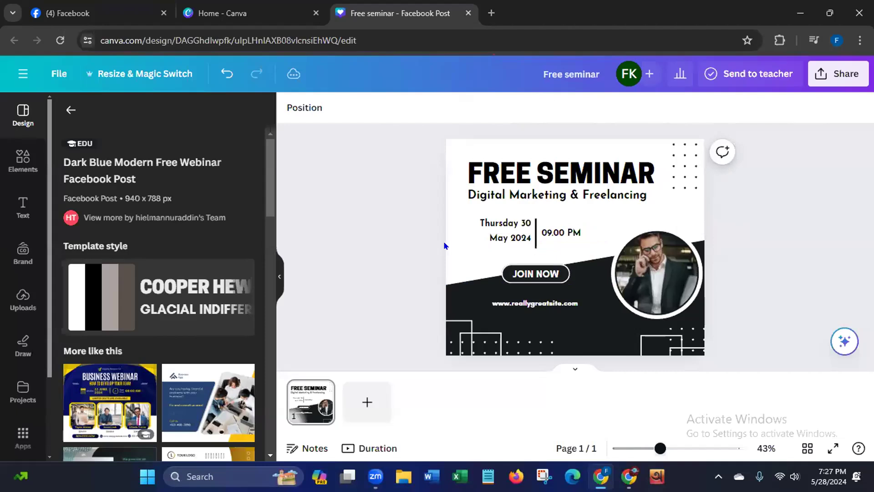
- Replace the website address below JOIN NOW with "eLearnWithMentorLiza"
click(576, 304)
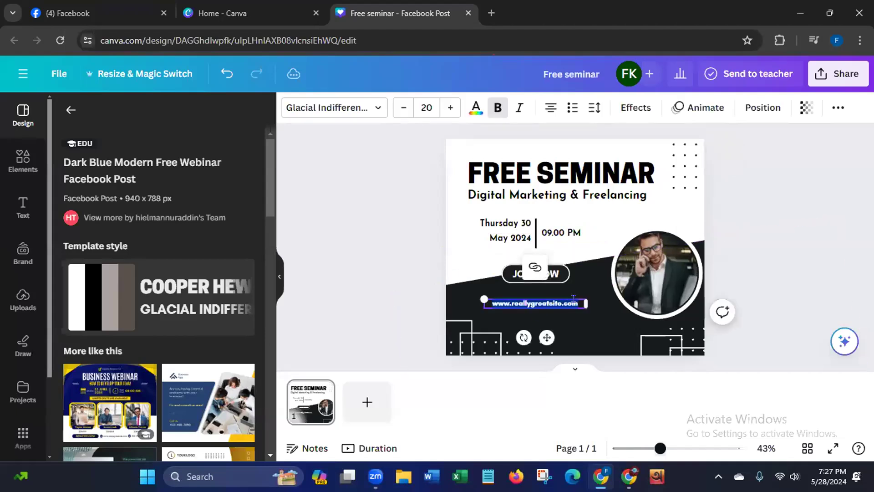
key(BackSpace)
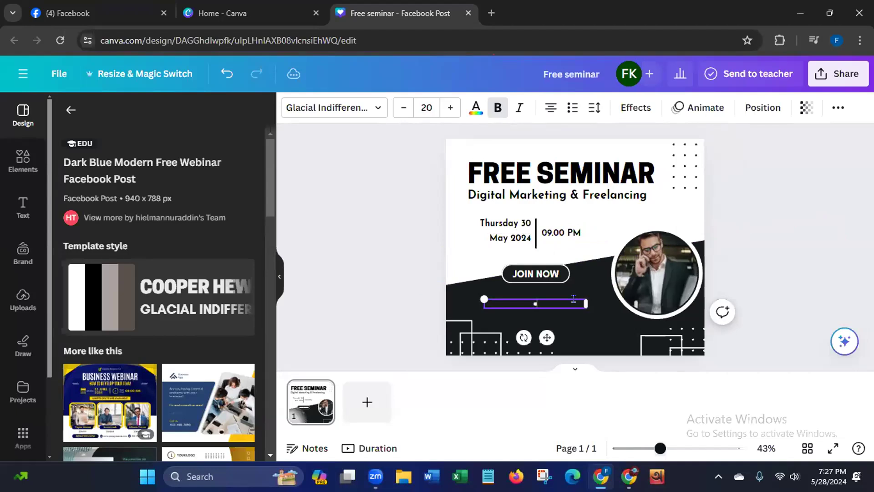
text(eLearnWithMentorLiza)
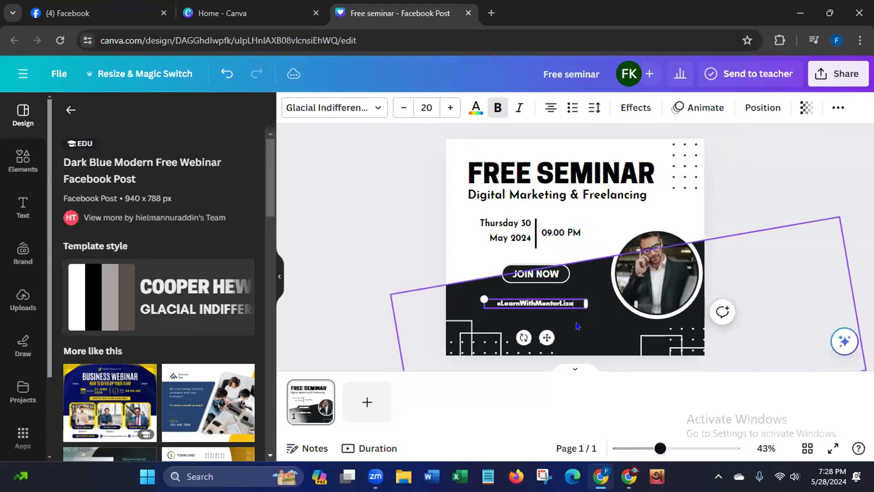
click(411, 246)
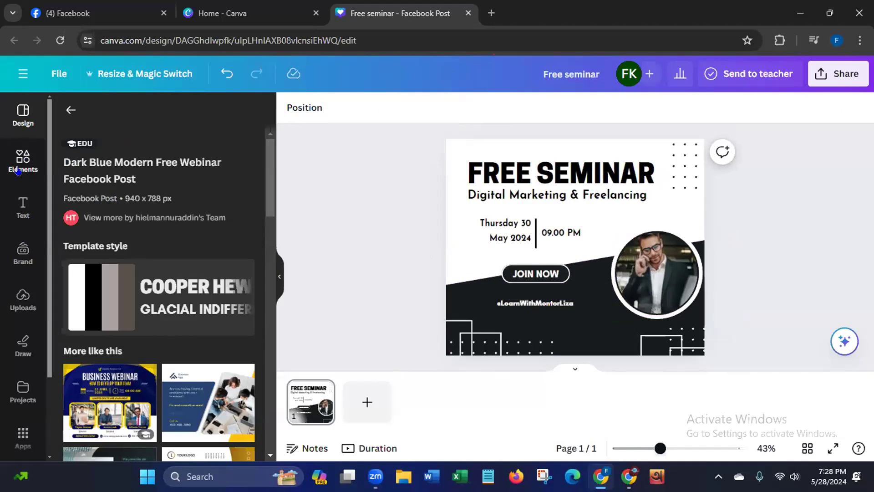
- Replace the photo in the circular frame with the uploaded dark Learn With Liza logo
click(19, 166)
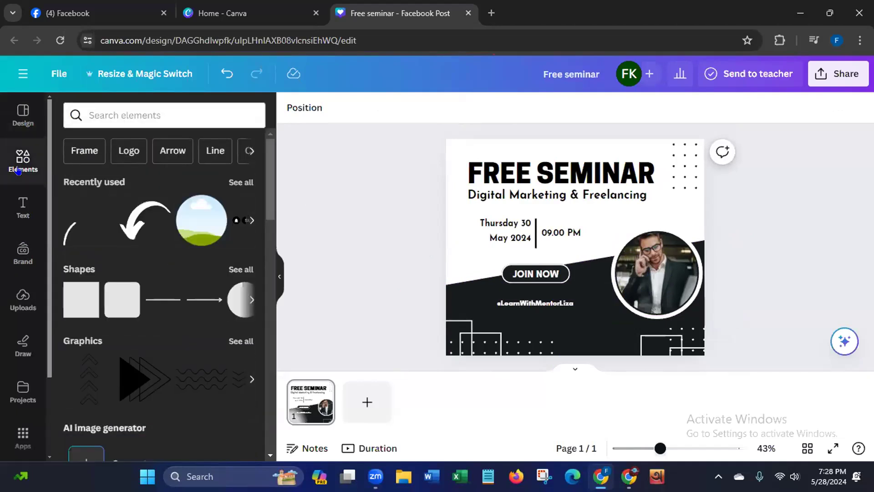
click(15, 303)
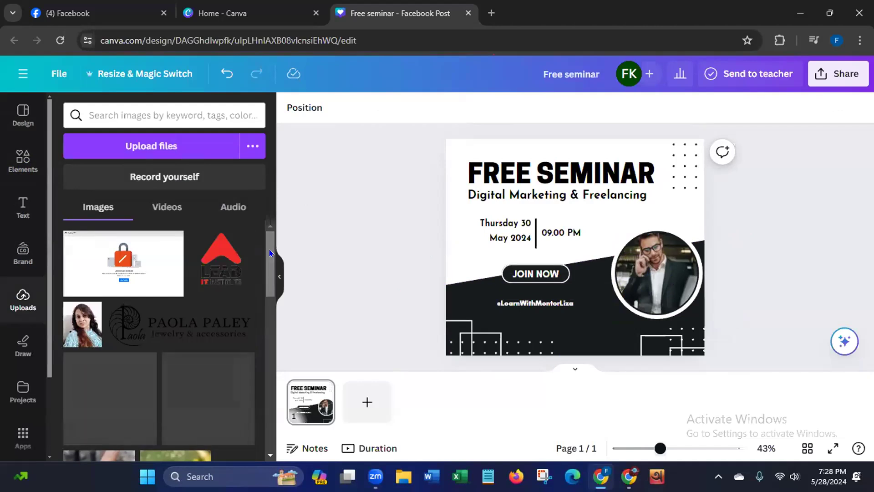
drag(269, 253, 243, 318)
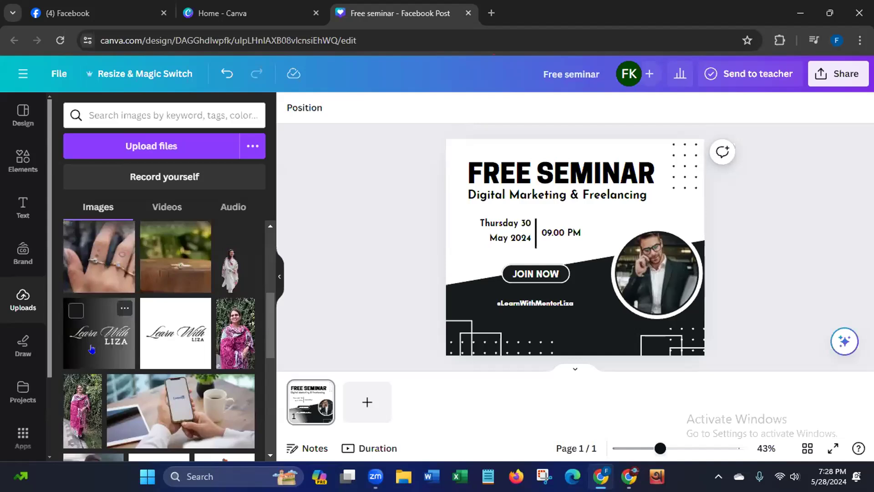
click(92, 349)
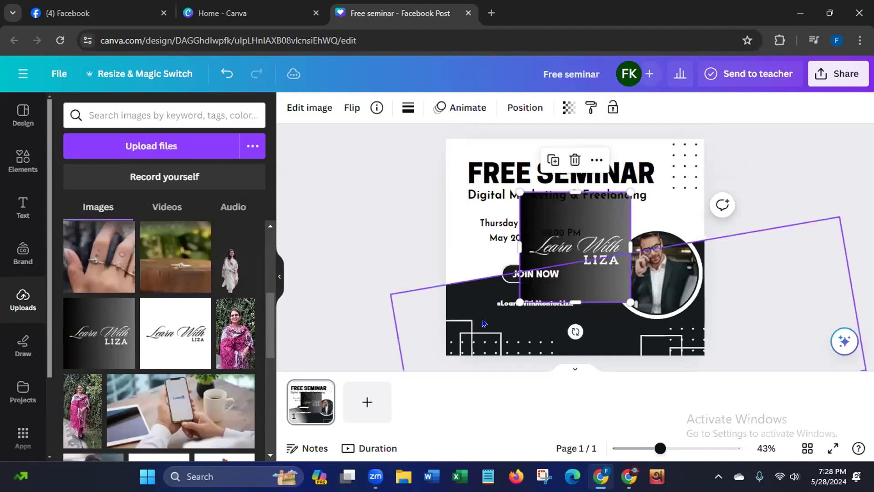
drag(588, 277, 643, 295)
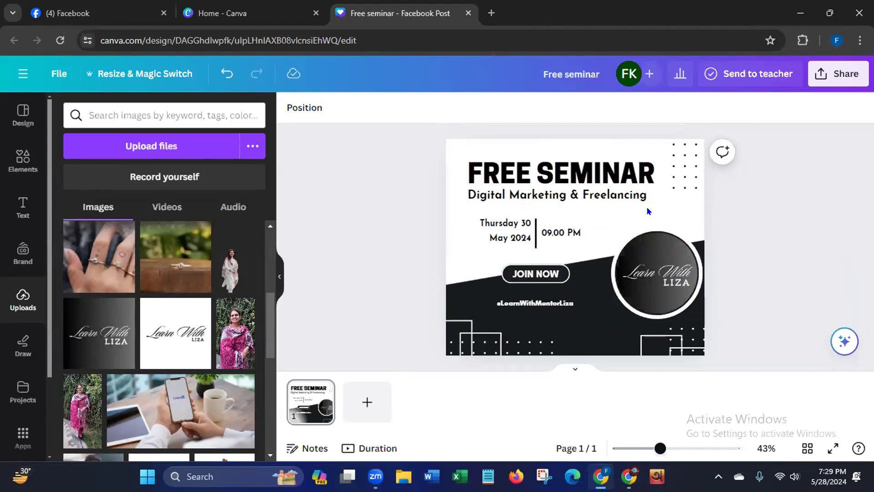
click(656, 306)
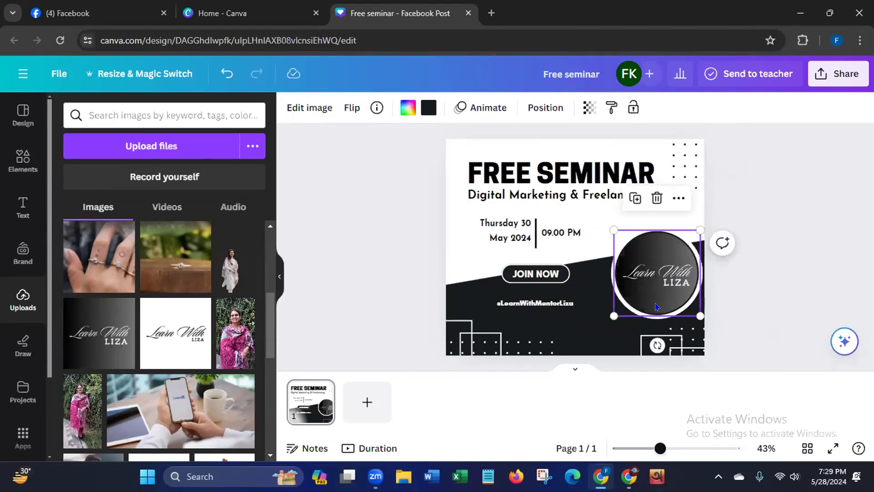
click(350, 213)
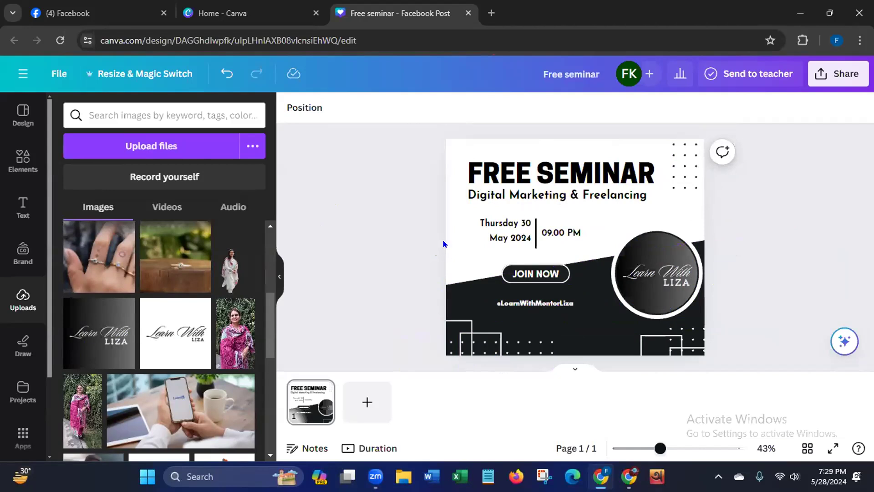
- Download the finished design as a PNG at its original size
click(848, 78)
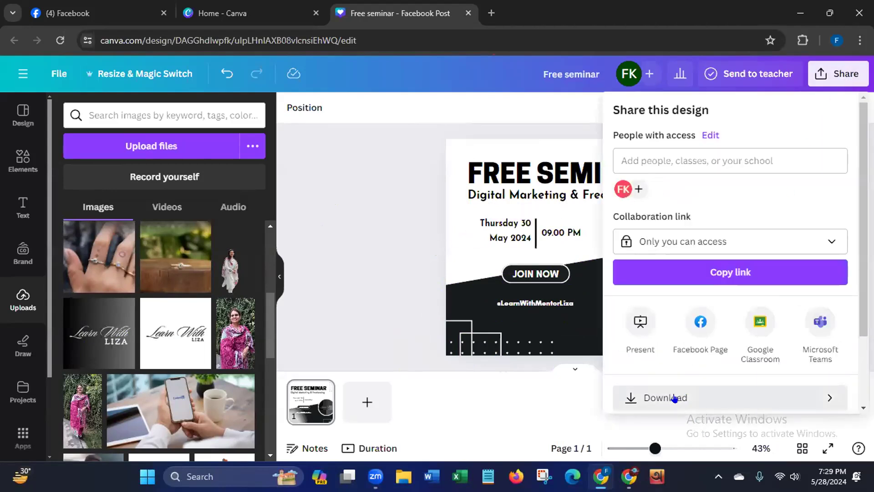
click(675, 398)
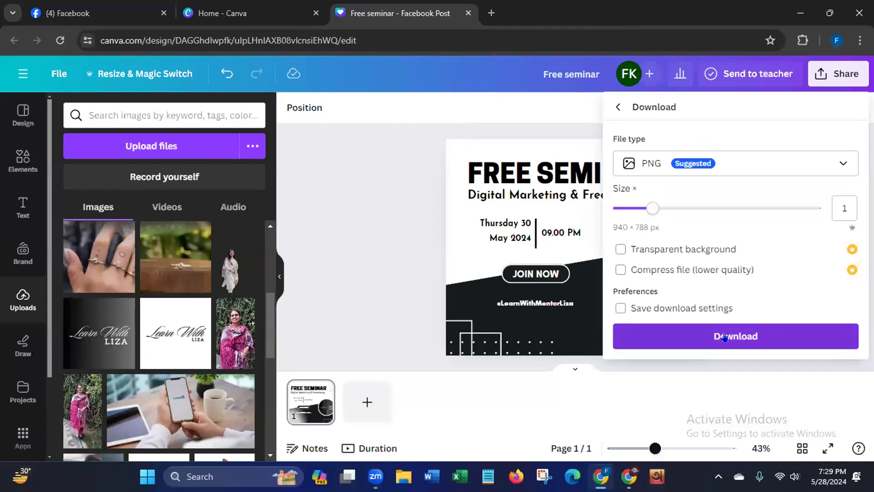
click(725, 337)
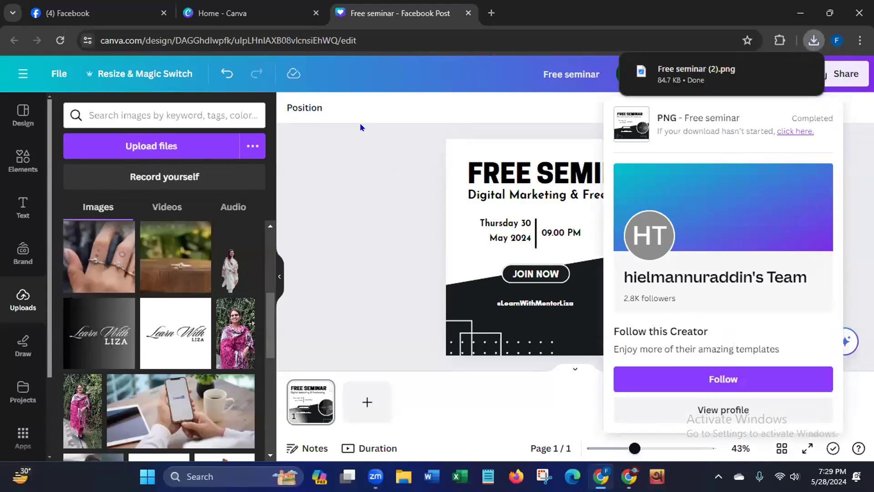
- Close the Canva pages to return to Facebook and attach the "Free seminar (2)" image from Downloads to the draft post
click(315, 13)
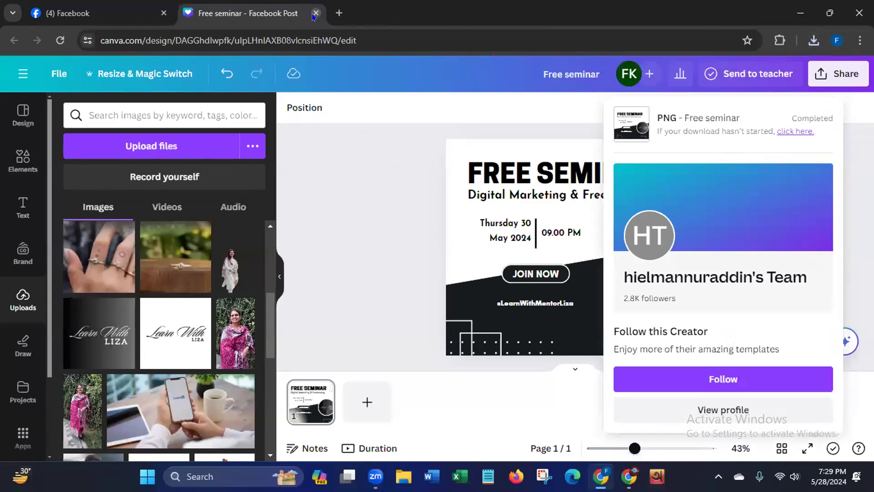
click(315, 13)
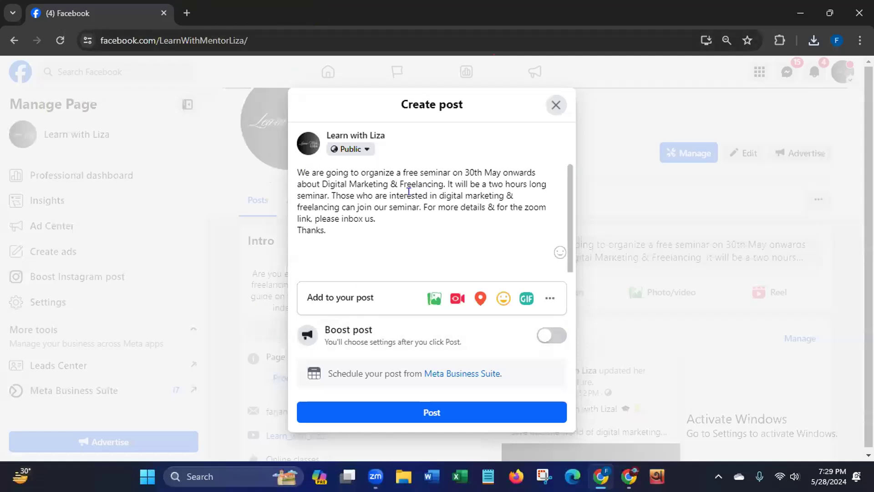
click(432, 300)
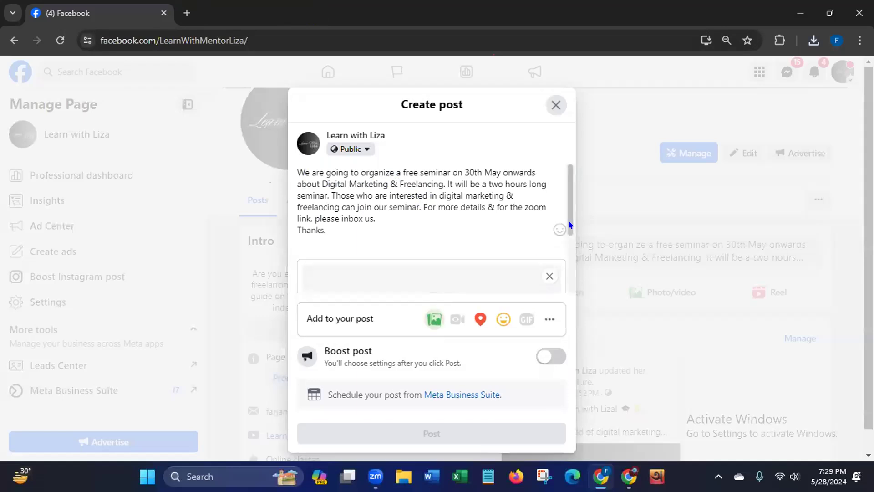
click(434, 202)
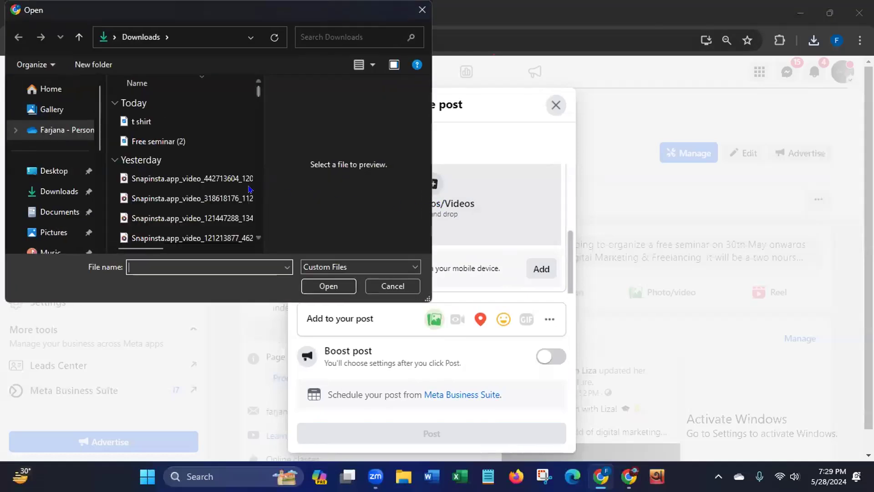
click(156, 141)
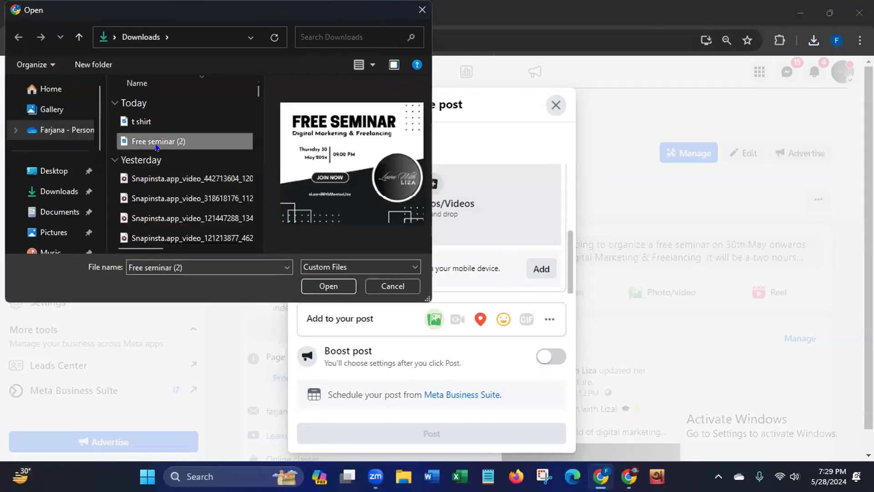
click(331, 289)
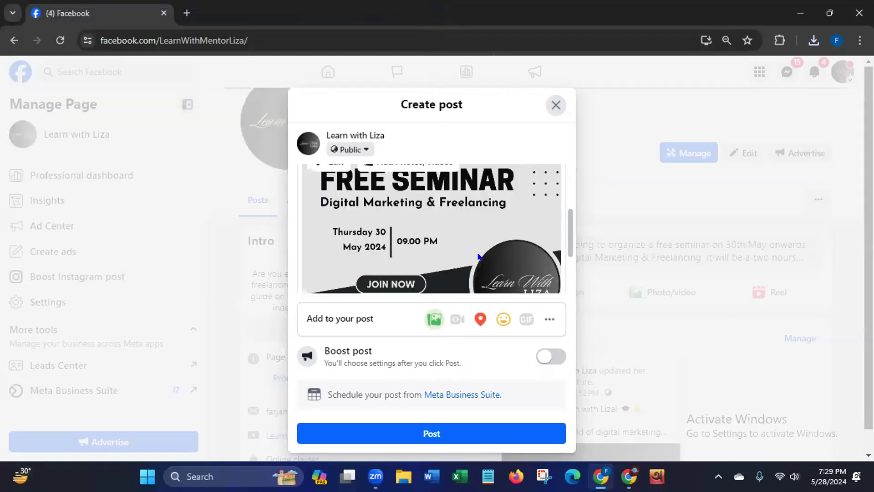
- Review the post text and publish the original post without turning it into an event
drag(569, 229, 567, 187)
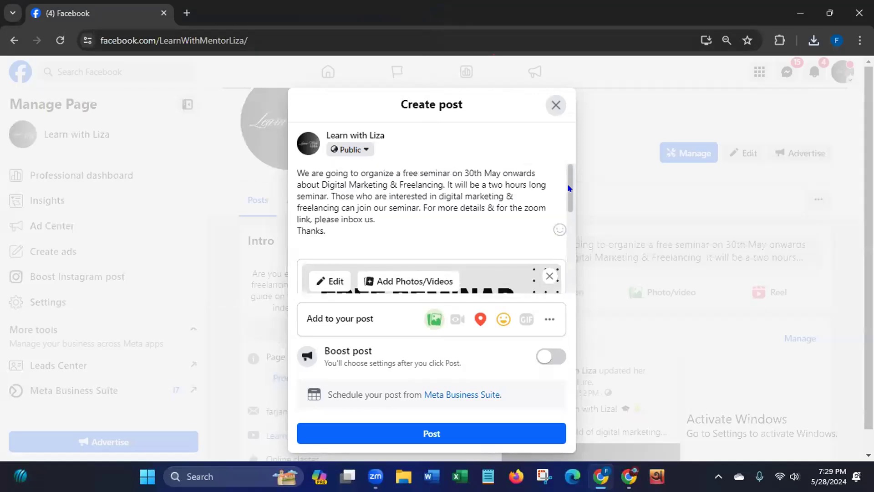
click(363, 434)
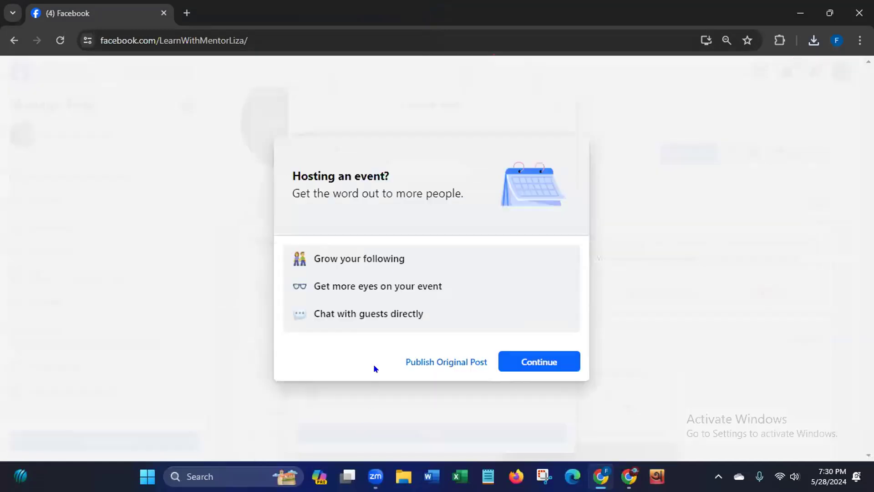
click(433, 362)
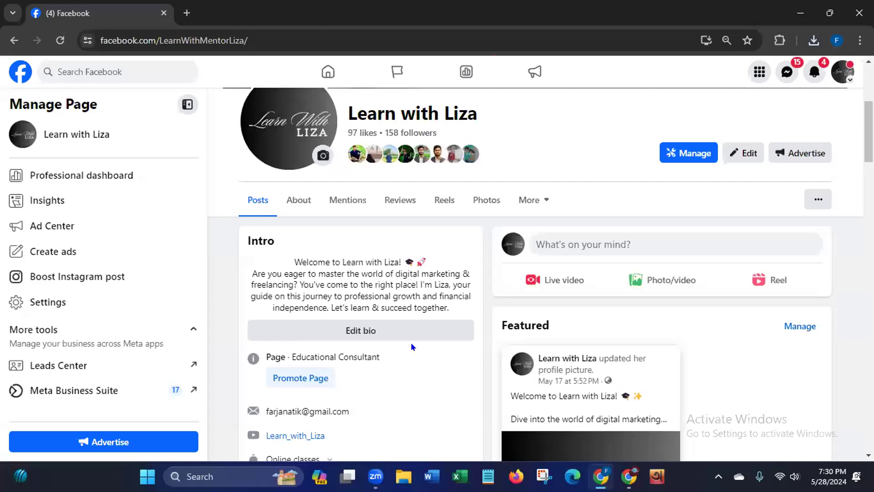
- Open the published free seminar post in a separate browser tab and select its full web address
scroll(868, 132, down, 1)
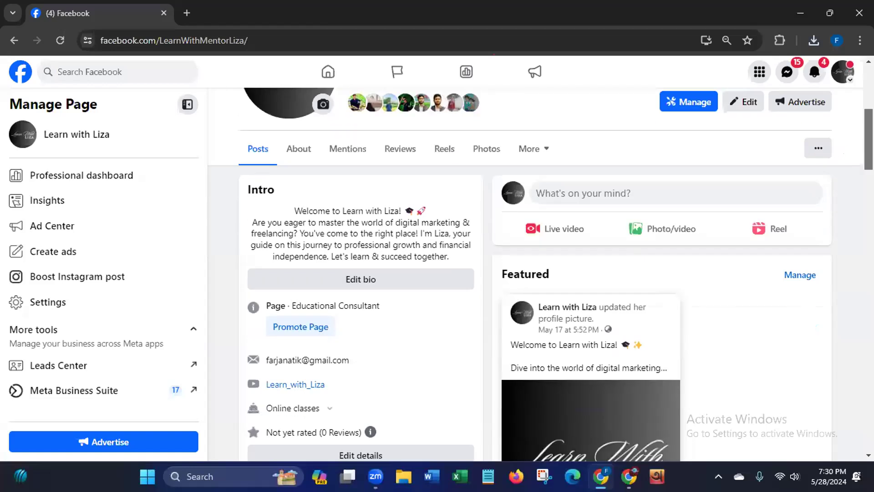
scroll(855, 176, down, 8)
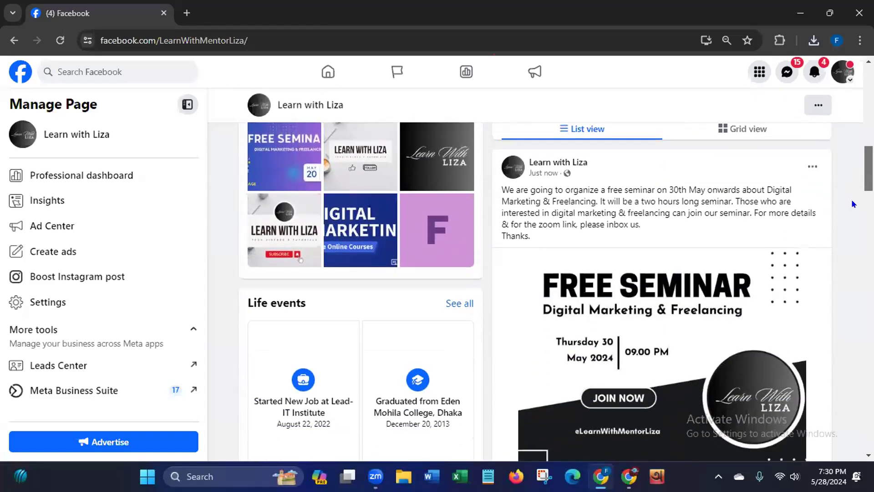
scroll(853, 203, down, 2)
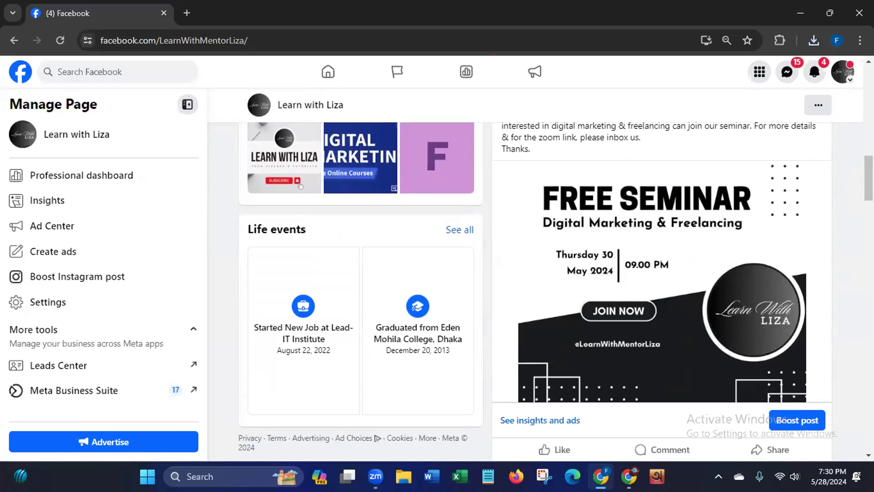
scroll(476, 335, down, 3)
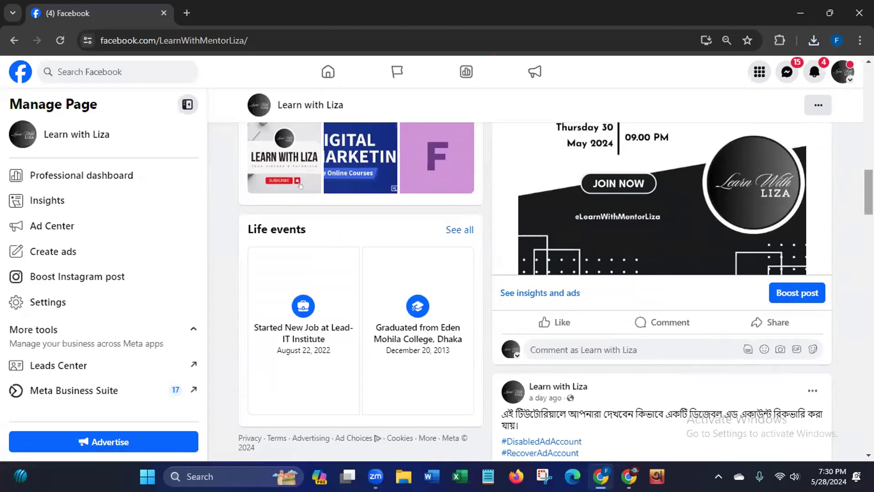
scroll(869, 191, up, 3)
scroll(868, 191, up, 3)
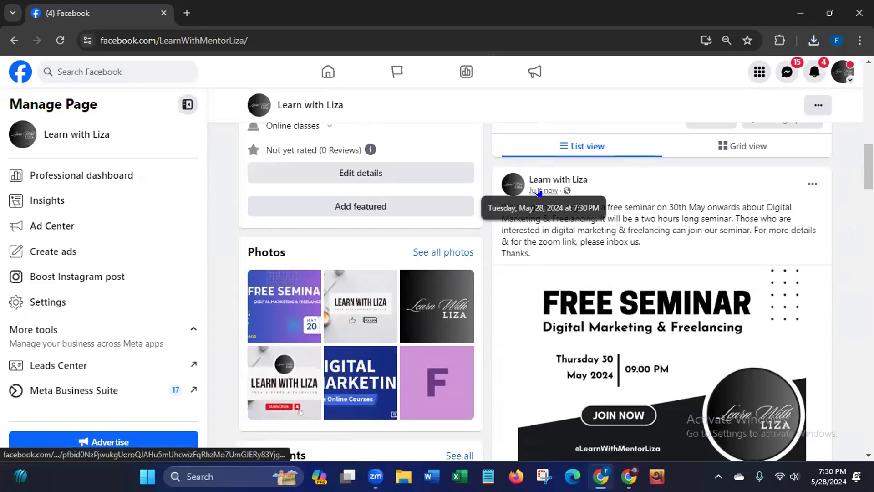
mouse_move(539, 193)
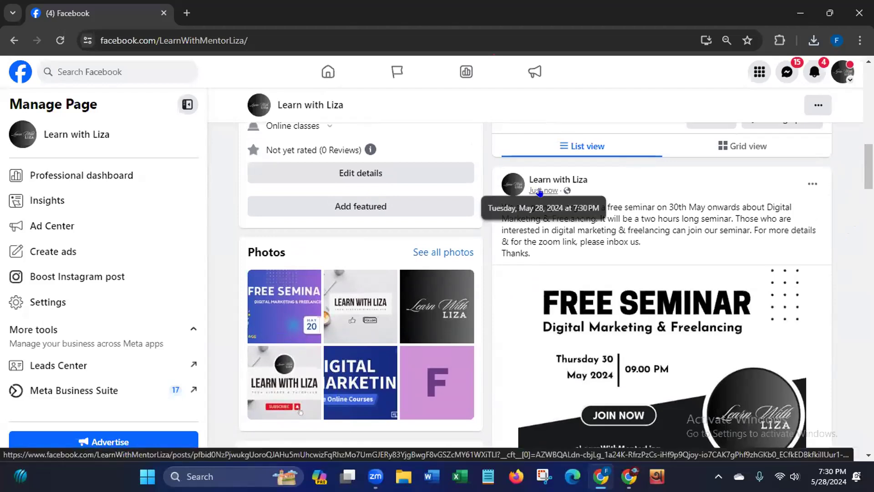
right_click(539, 193)
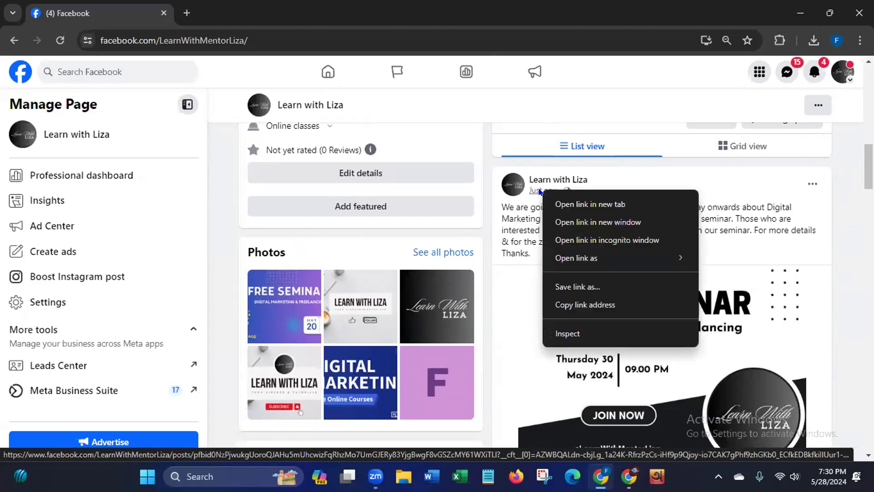
click(558, 205)
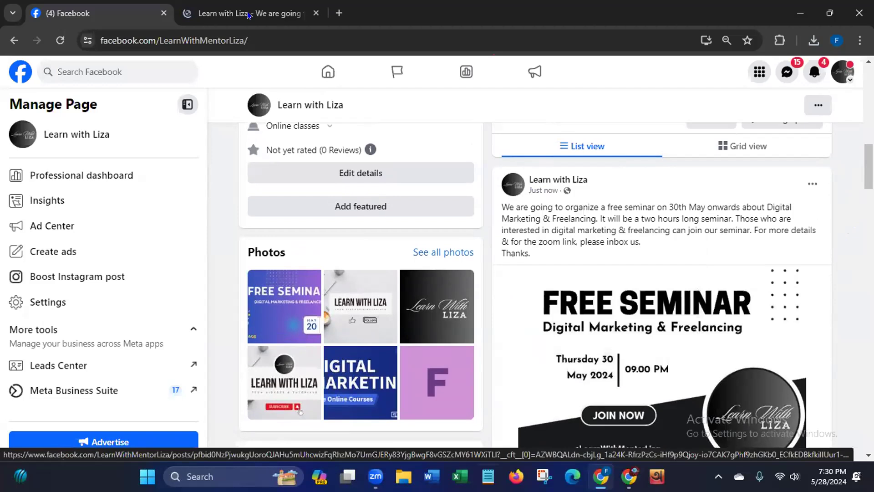
click(249, 15)
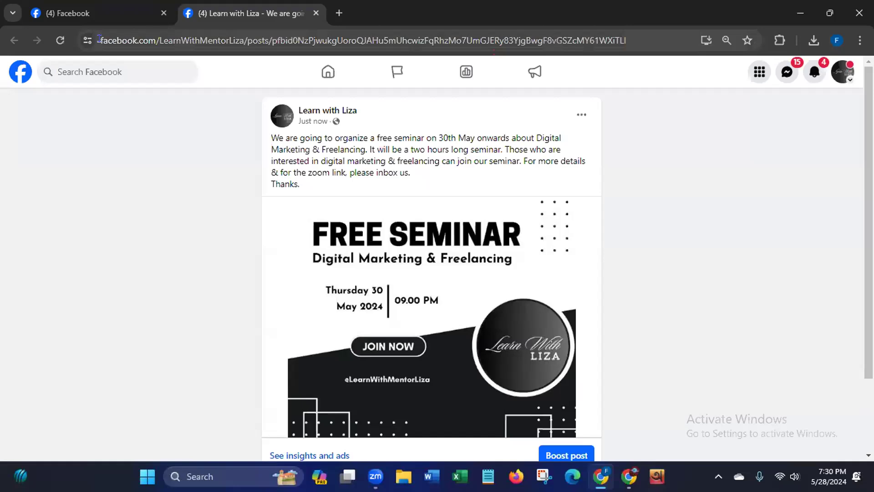
click(99, 39)
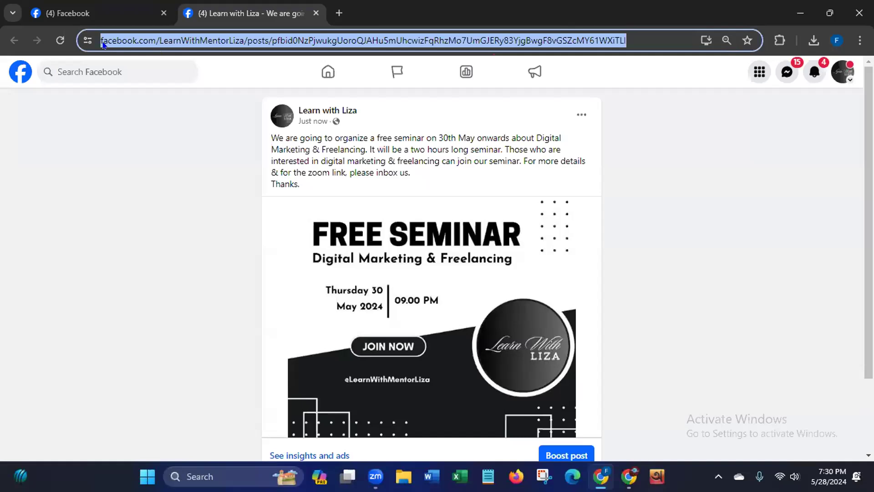
- Return to the Learn with Liza page and review the published seminar post, its image and the page's header and intro
click(95, 12)
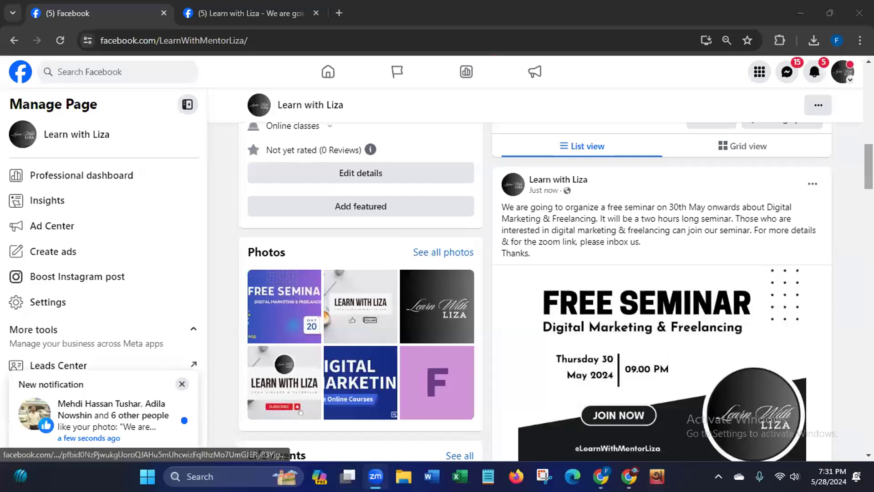
scroll(555, 284, down, 5)
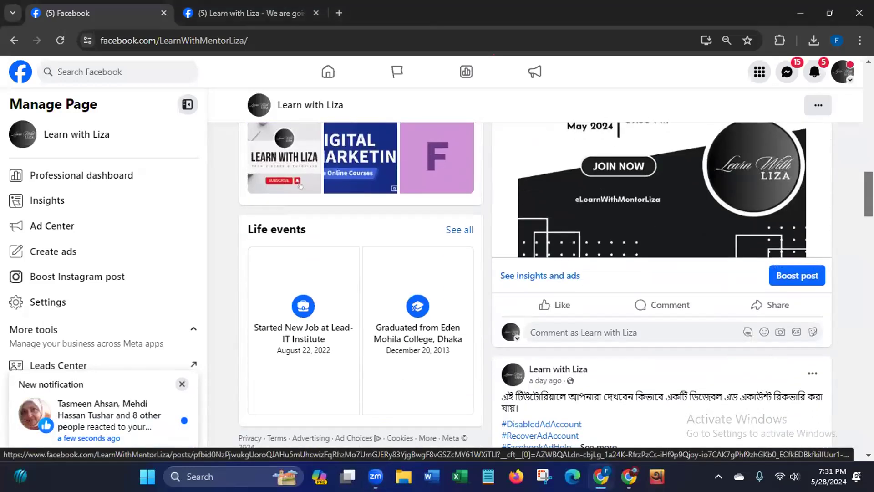
scroll(542, 403, down, 1)
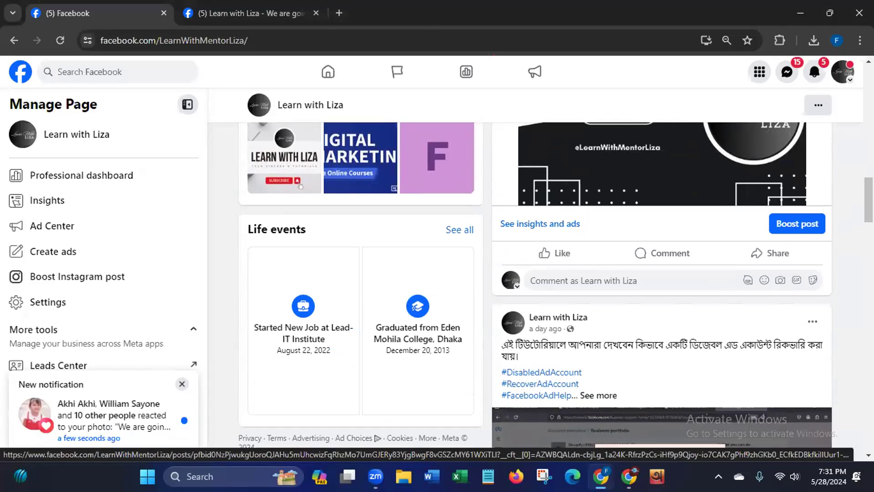
scroll(827, 205, up, 4)
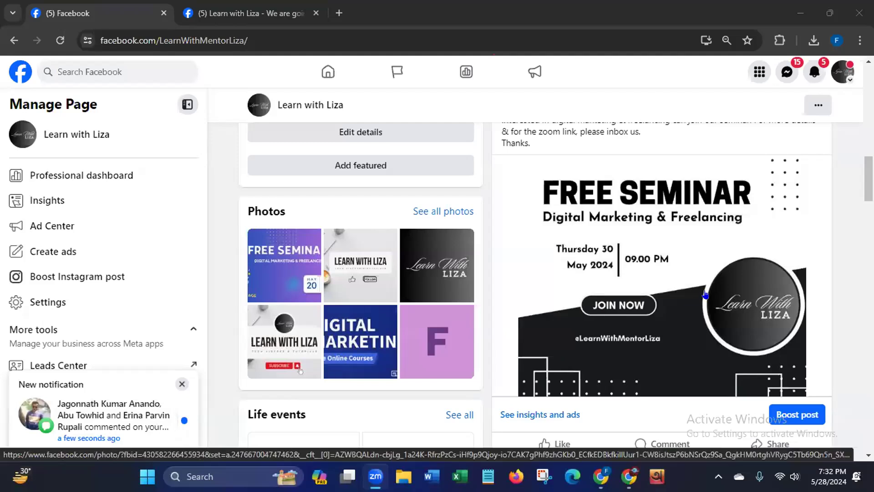
scroll(660, 273, down, 1)
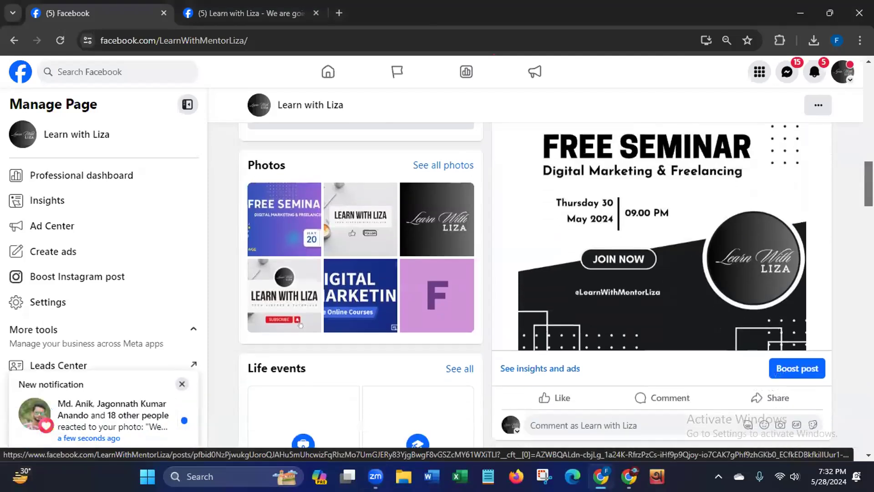
scroll(660, 273, up, 2)
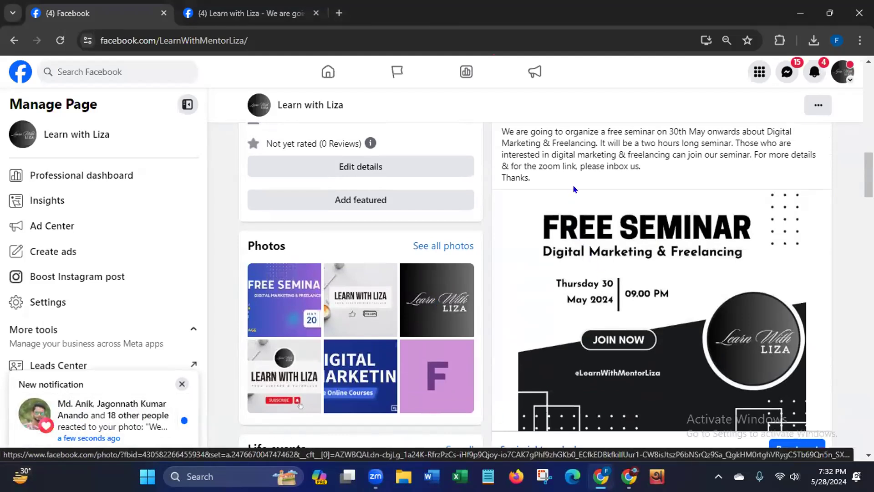
drag(868, 170, 869, 162)
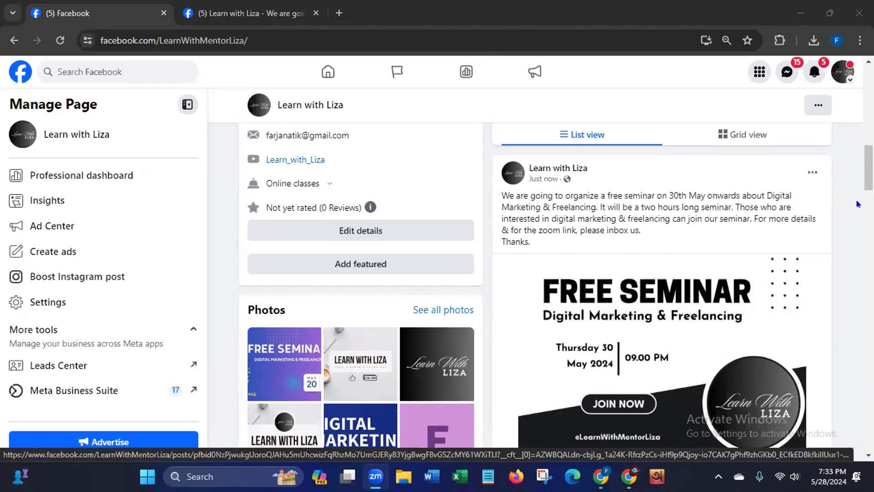
scroll(868, 168, up, 4)
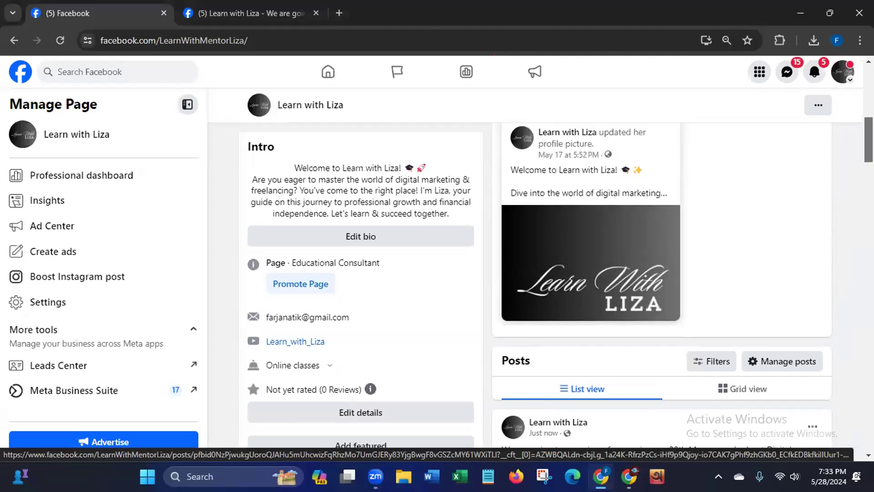
scroll(869, 168, up, 6)
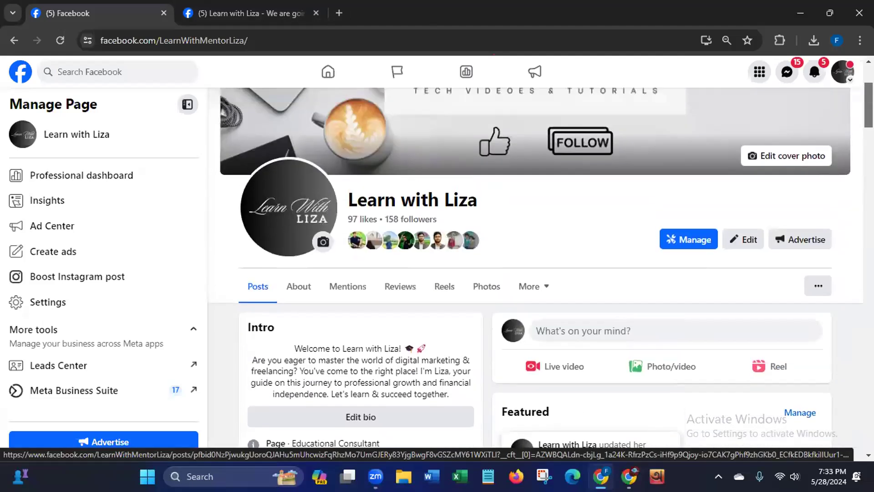
scroll(535, 268, down, 11)
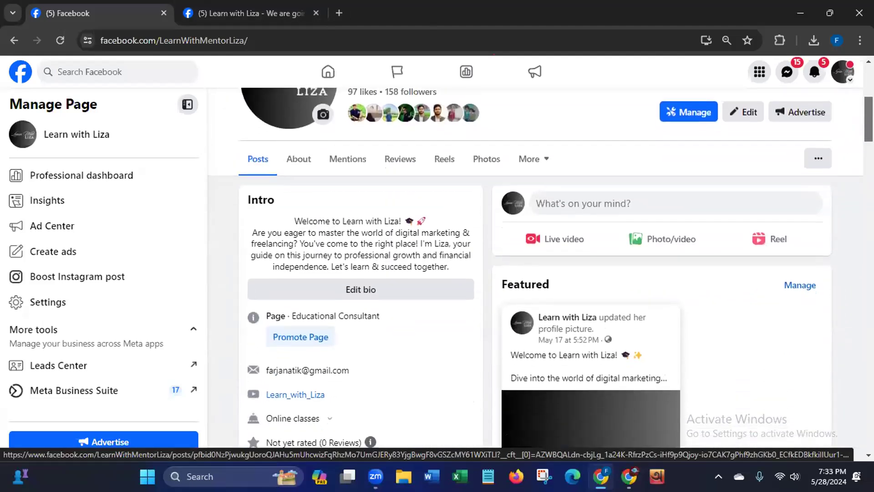
scroll(857, 178, down, 4)
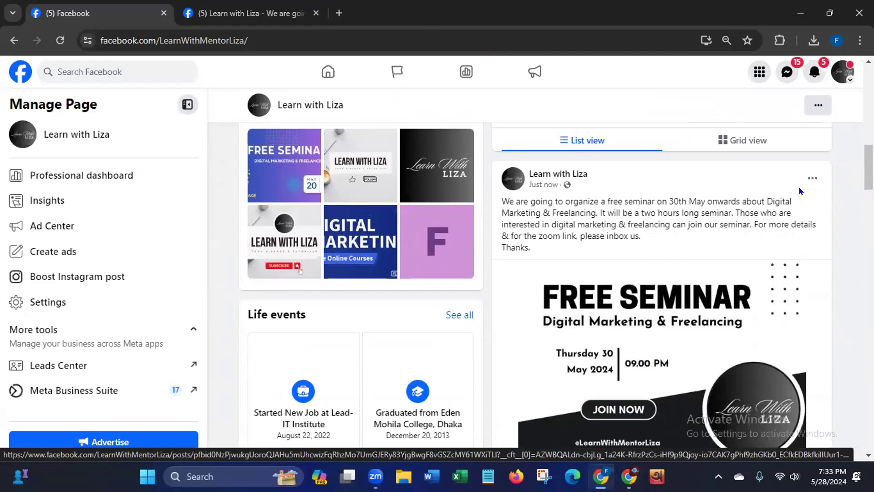
- Search Facebook for "digital marketing service" using the suggested search term
click(75, 71)
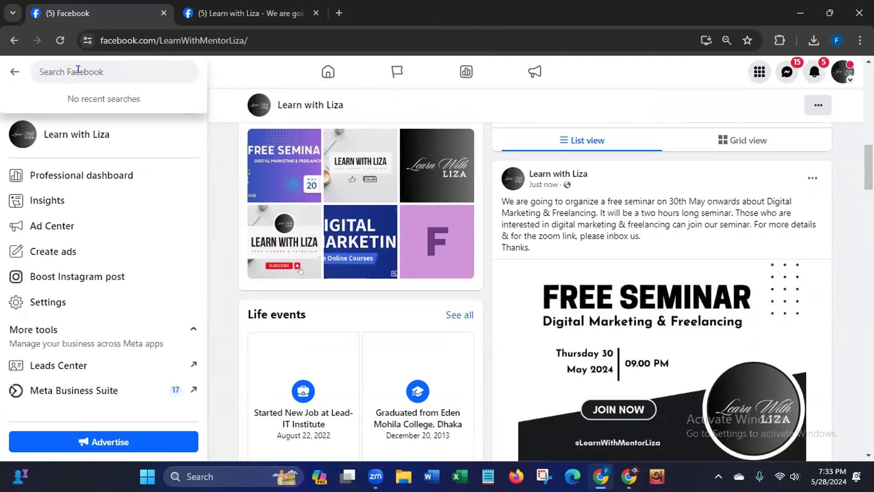
text(digit)
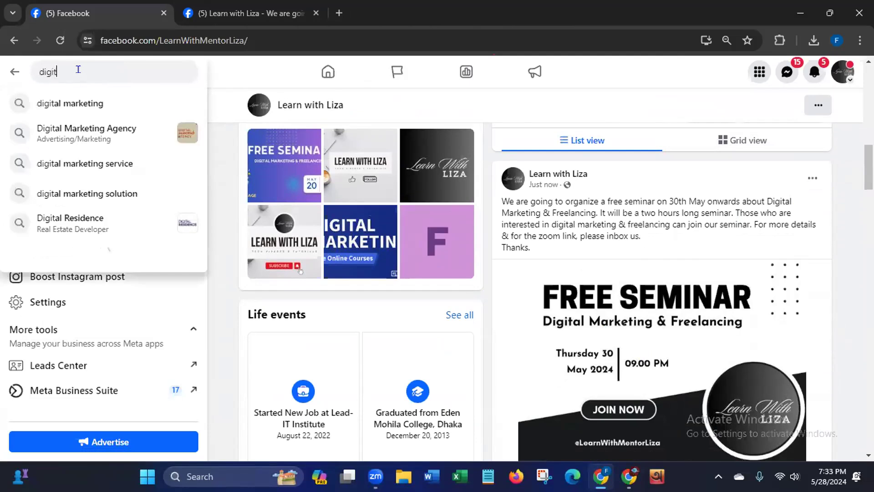
text(al)
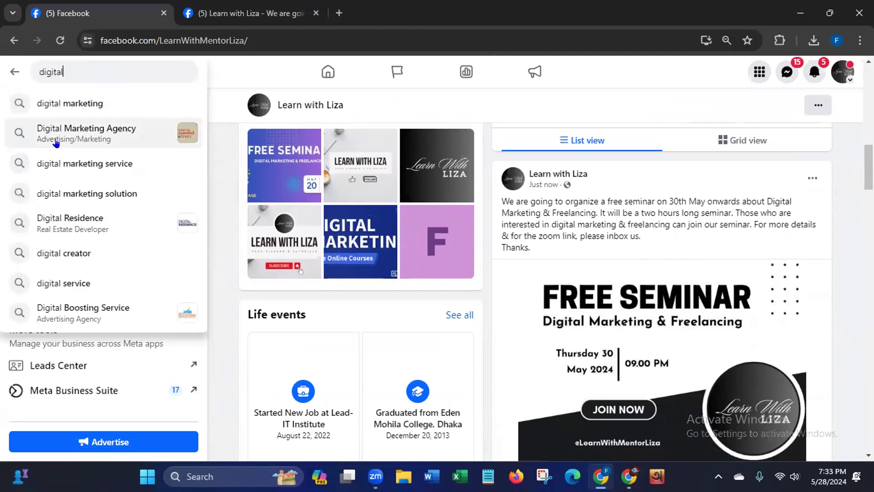
click(61, 164)
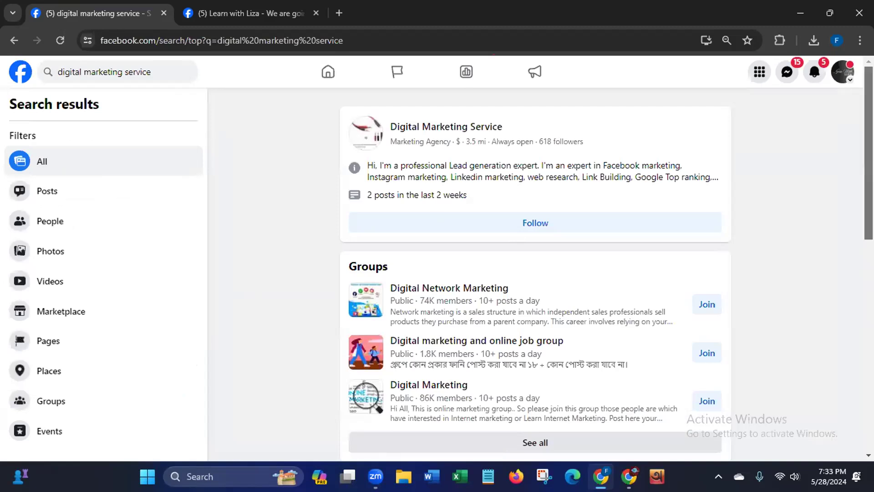
- Open the Digital Network Marketing group from the group results and deny the Zoom request to record the meeting locally
drag(345, 258, 422, 261)
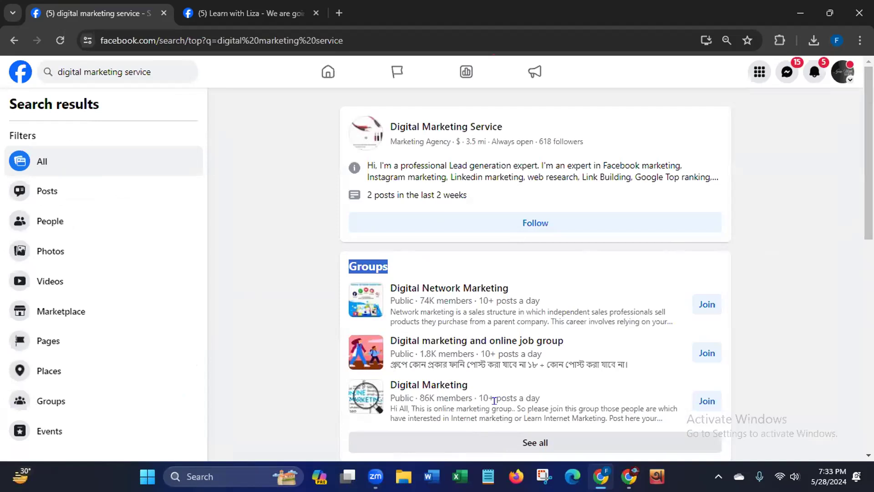
scroll(849, 215, down, 3)
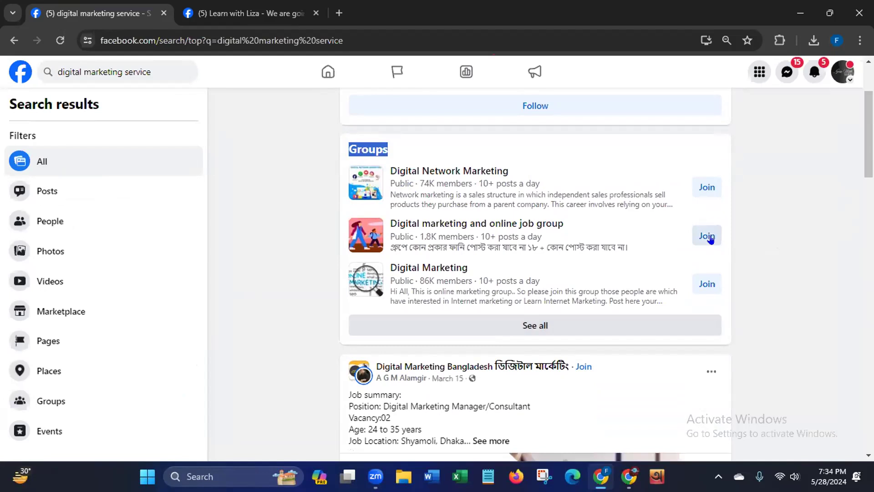
mouse_move(420, 235)
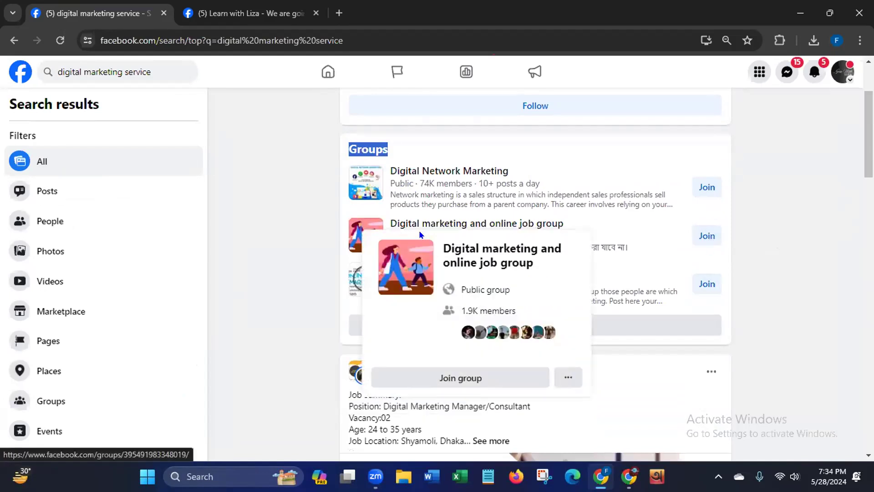
mouse_move(428, 179)
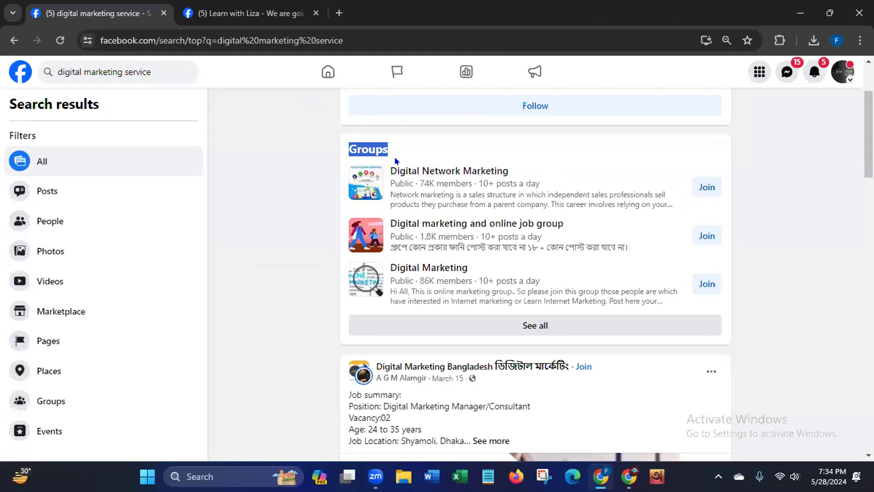
click(424, 172)
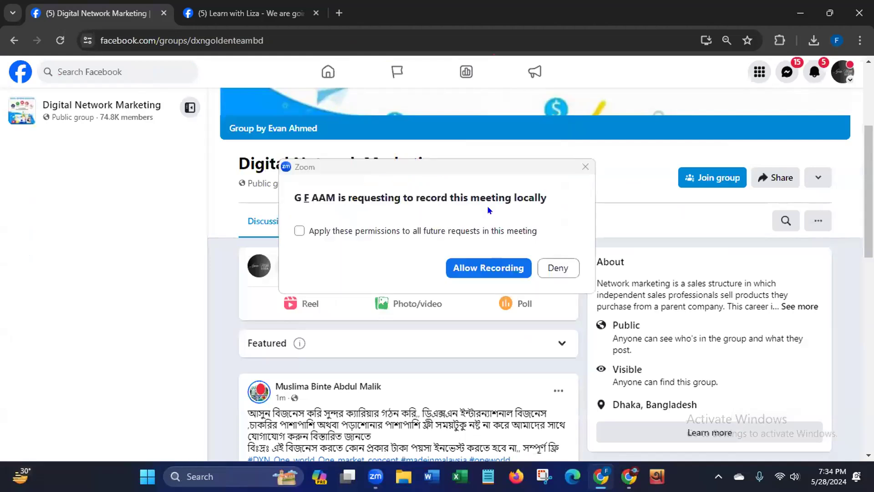
click(557, 267)
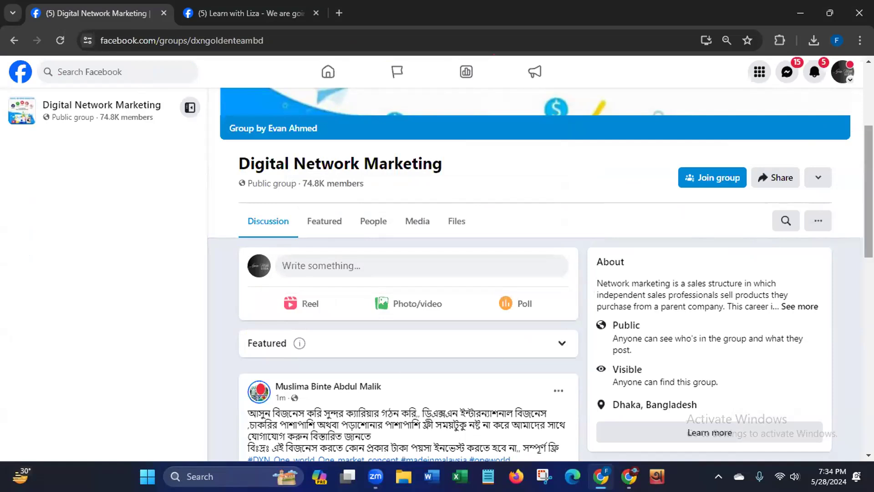
- Examine the Digital Network Marketing group's header, membership details and recent discussion posts
scroll(851, 219, up, 1)
scroll(850, 218, down, 8)
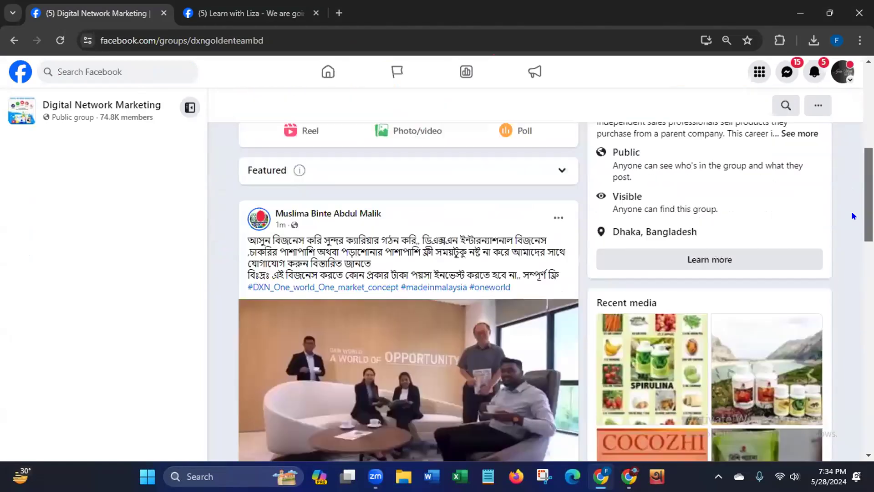
scroll(854, 216, up, 3)
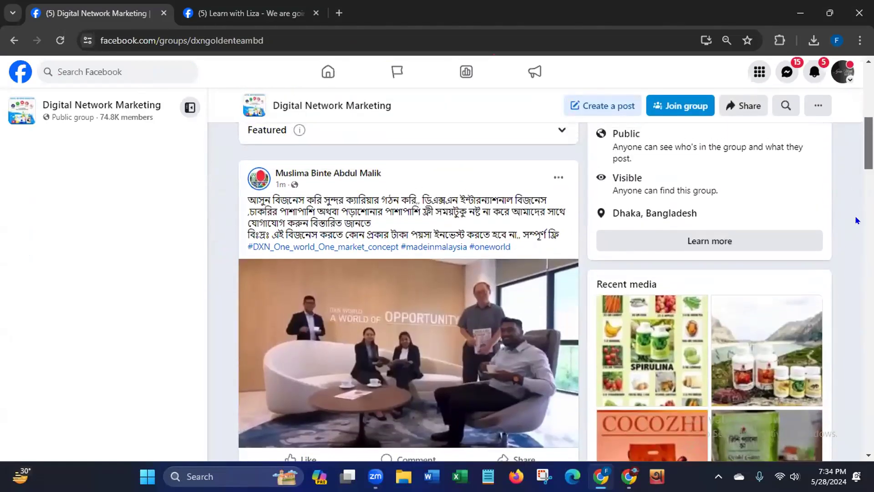
scroll(855, 215, up, 9)
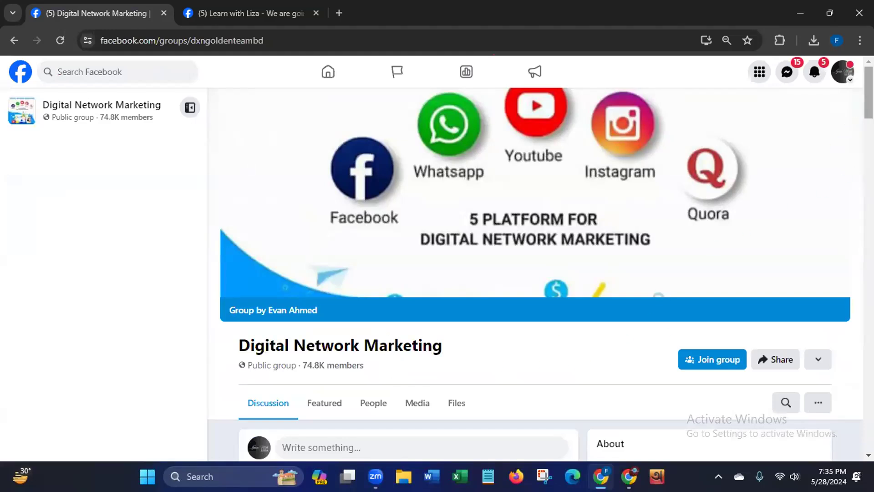
scroll(258, 181, down, 3)
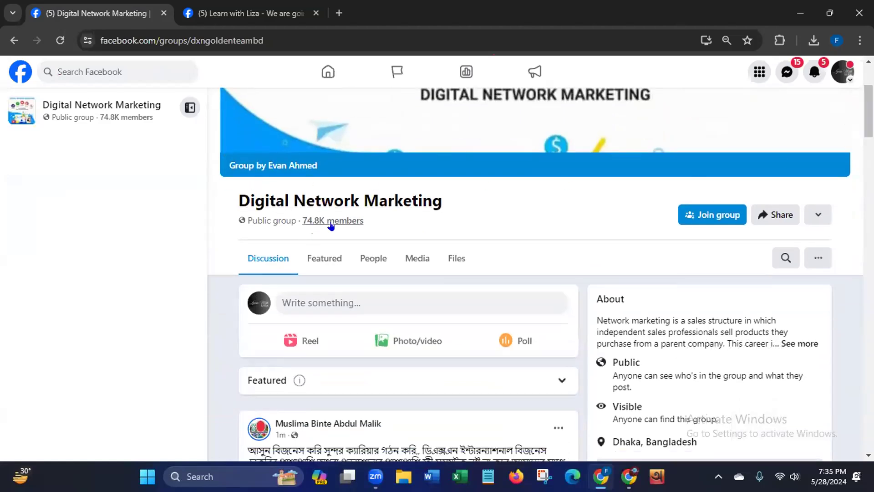
- Browse further down the Digital Network Marketing group's feed to see what kinds of posts its members publish
scroll(541, 291, down, 6)
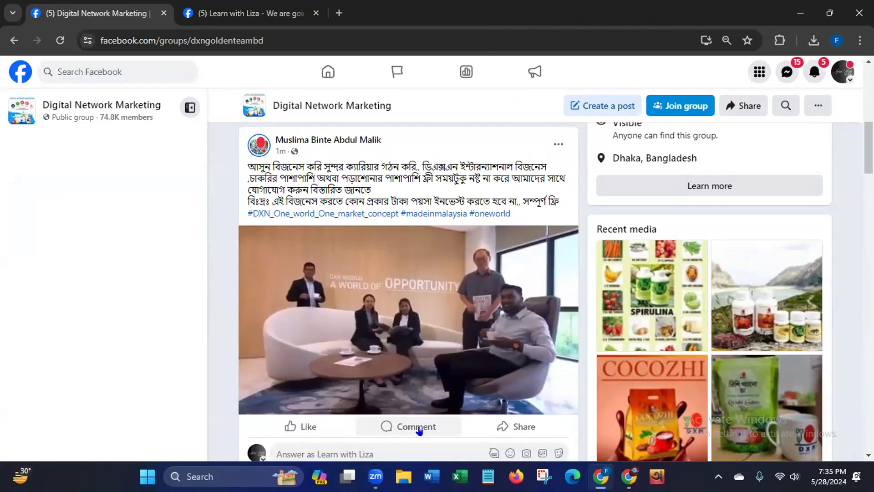
scroll(869, 150, down, 5)
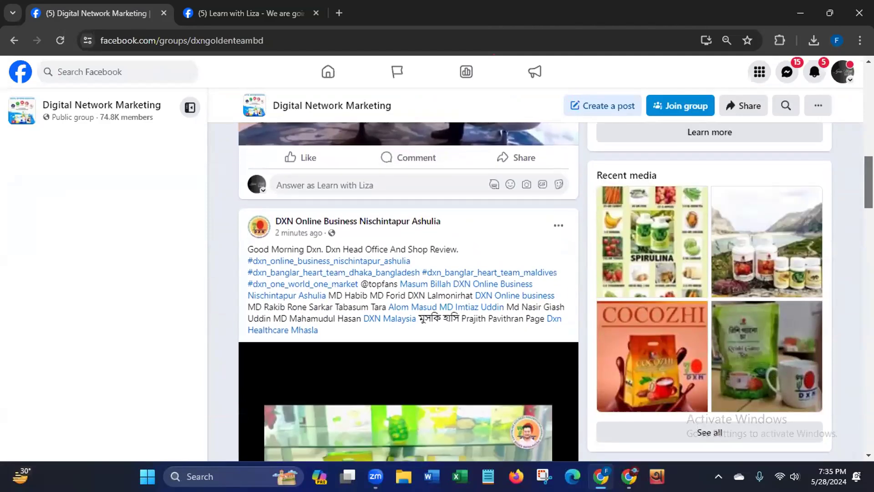
scroll(409, 292, down, 5)
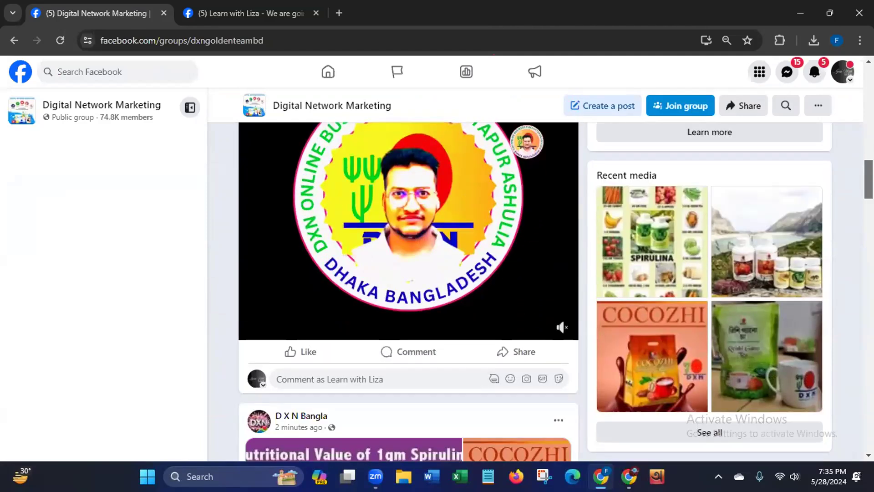
scroll(855, 273, down, 10)
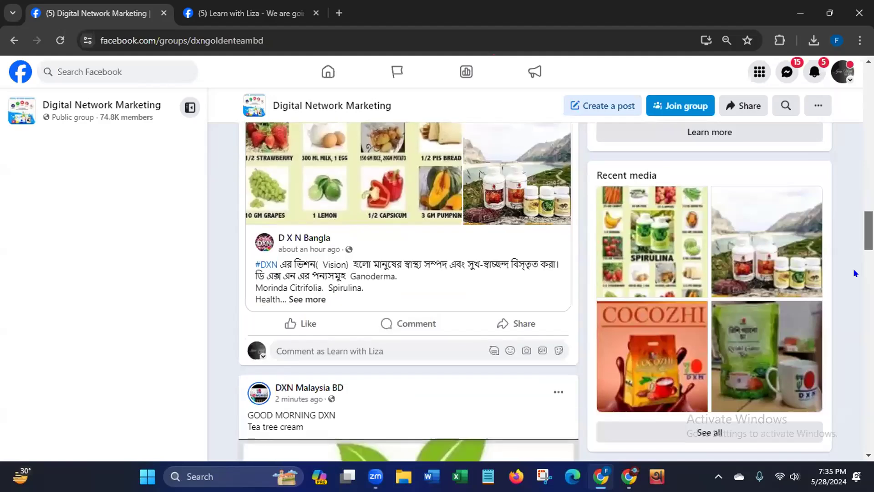
scroll(855, 273, down, 6)
scroll(850, 291, down, 4)
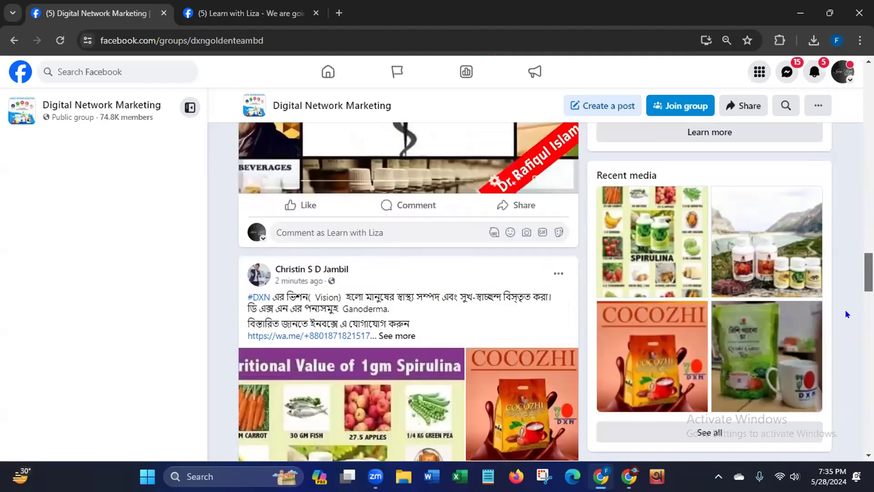
scroll(847, 314, down, 10)
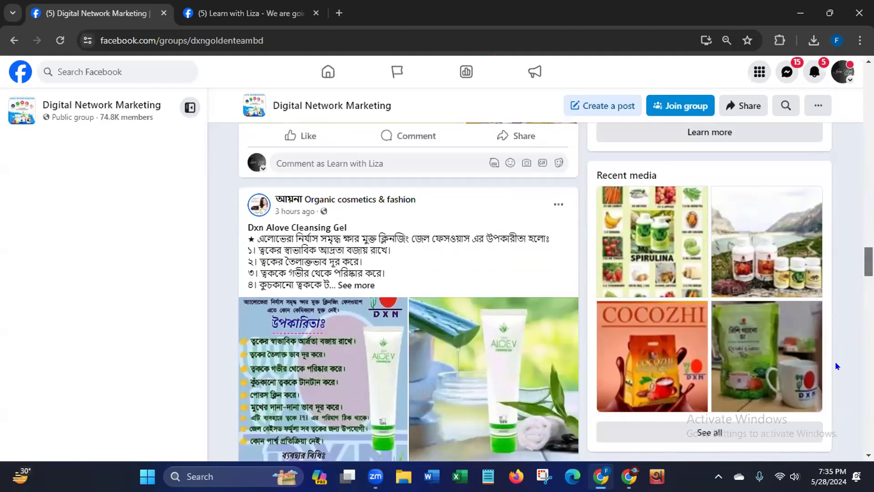
scroll(836, 366, down, 1)
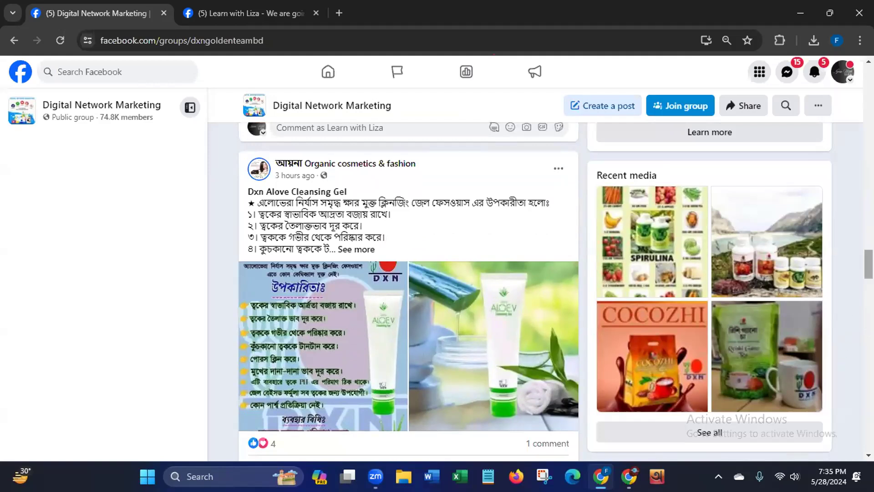
scroll(408, 291, down, 7)
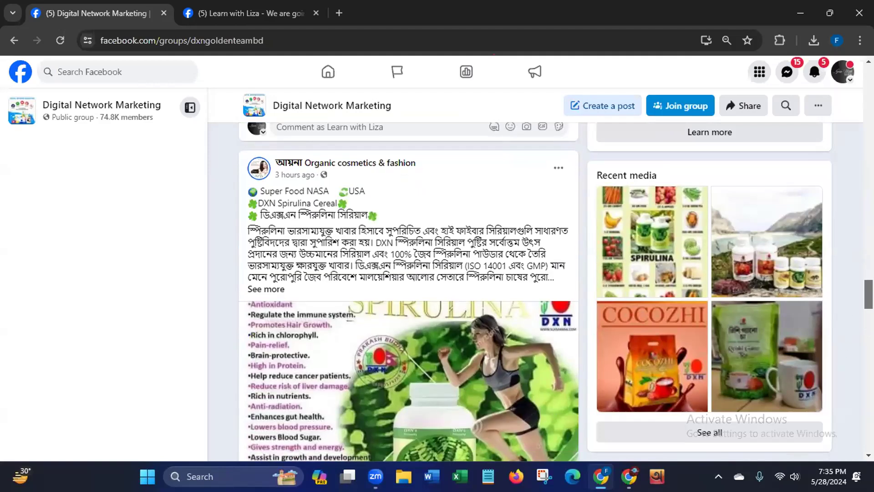
scroll(409, 291, up, 15)
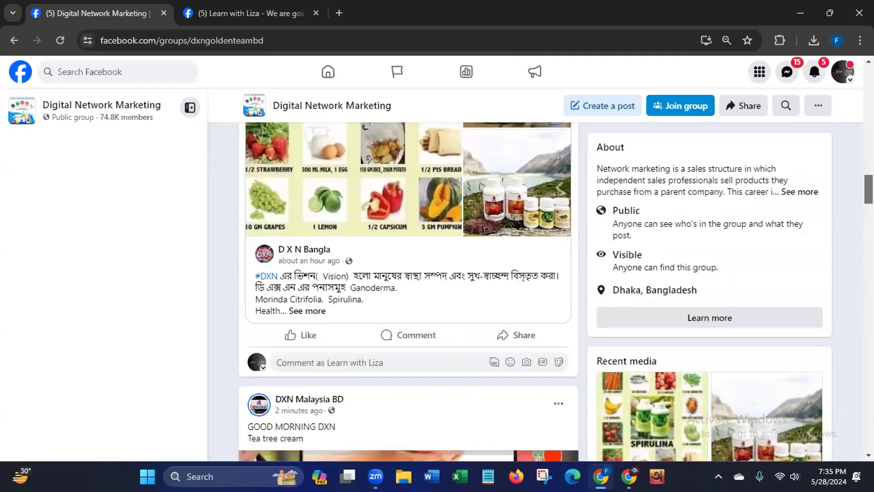
scroll(409, 291, up, 10)
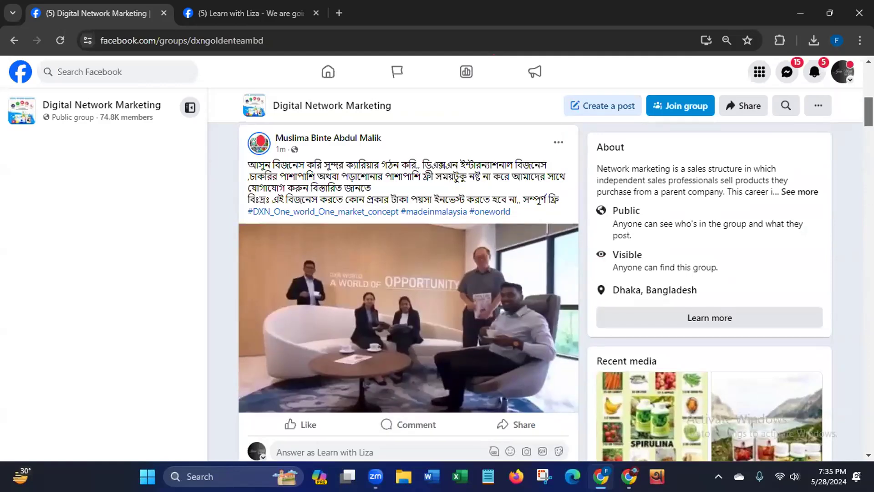
scroll(409, 291, down, 1)
scroll(409, 291, up, 5)
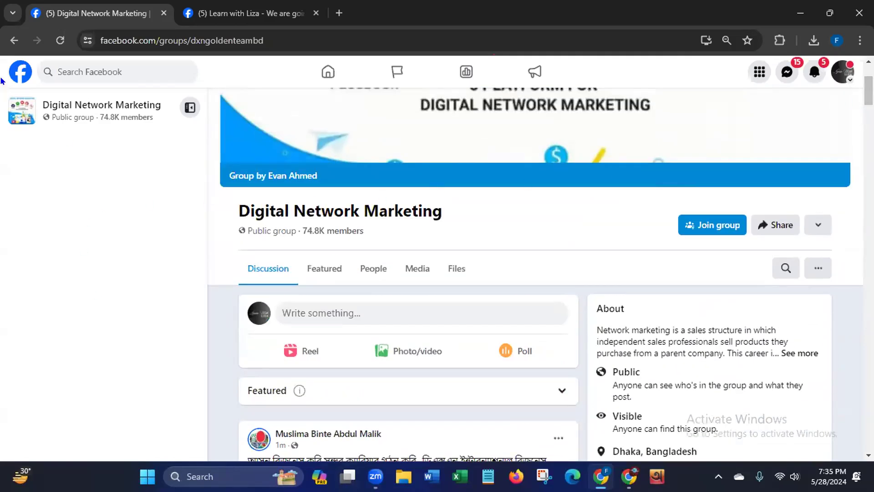
- Open the Digital marketing and online job group from the search results and review its header, rules and discussion posts
click(15, 40)
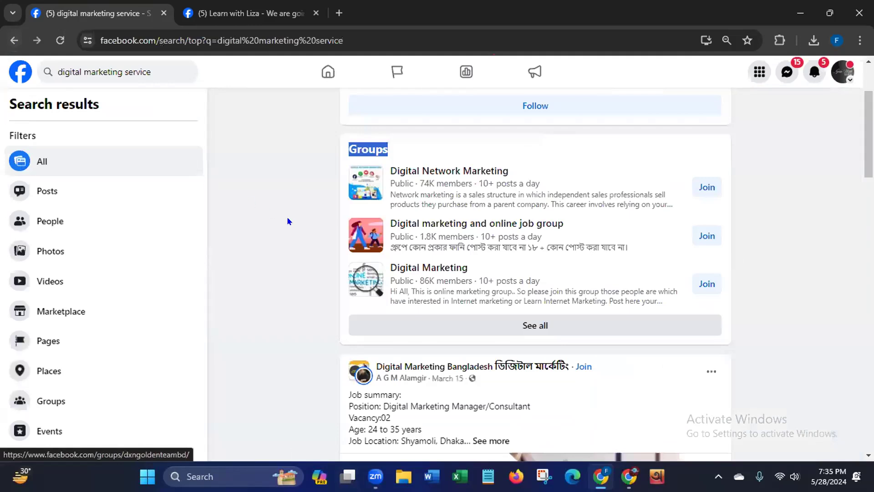
click(485, 228)
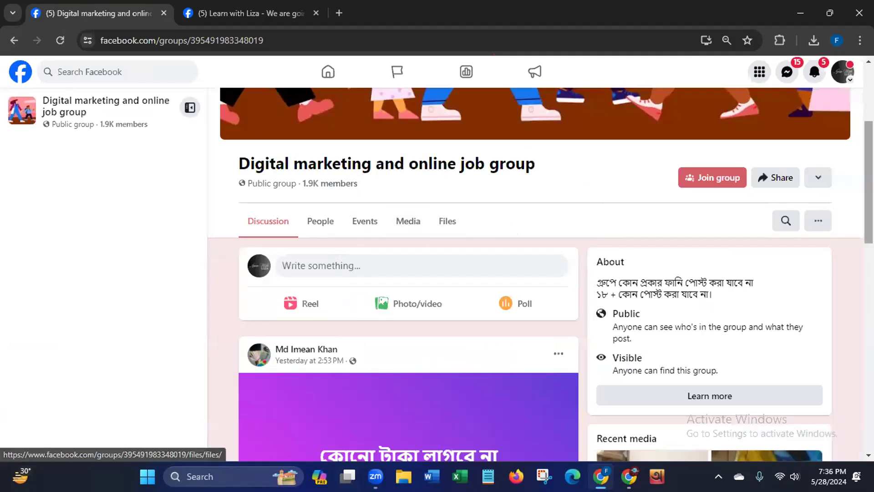
scroll(855, 241, down, 5)
scroll(851, 248, down, 2)
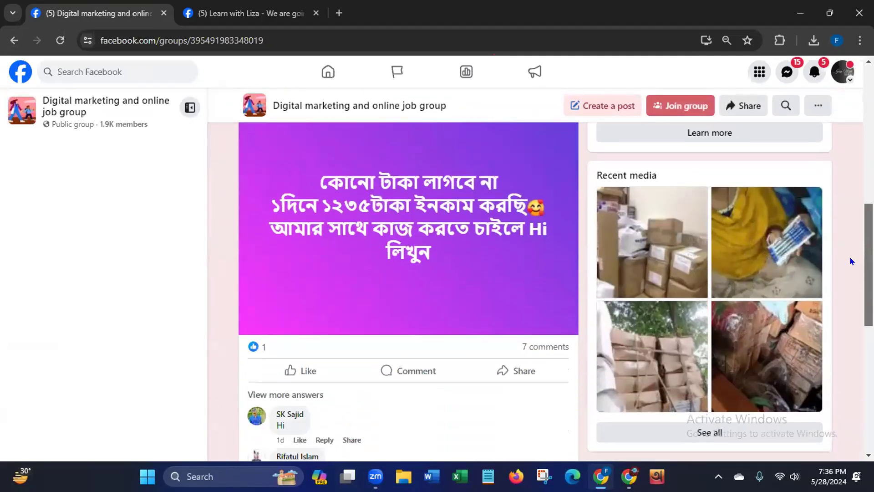
scroll(849, 258, up, 3)
scroll(554, 291, up, 3)
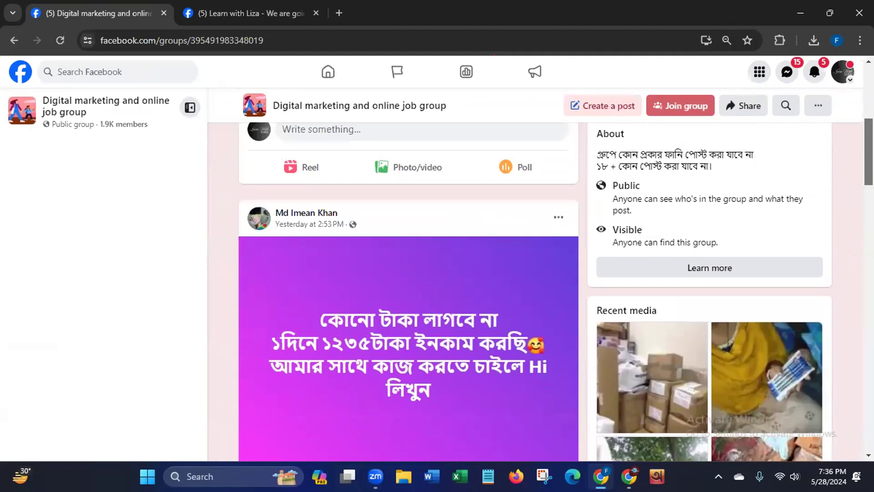
scroll(535, 274, up, 2)
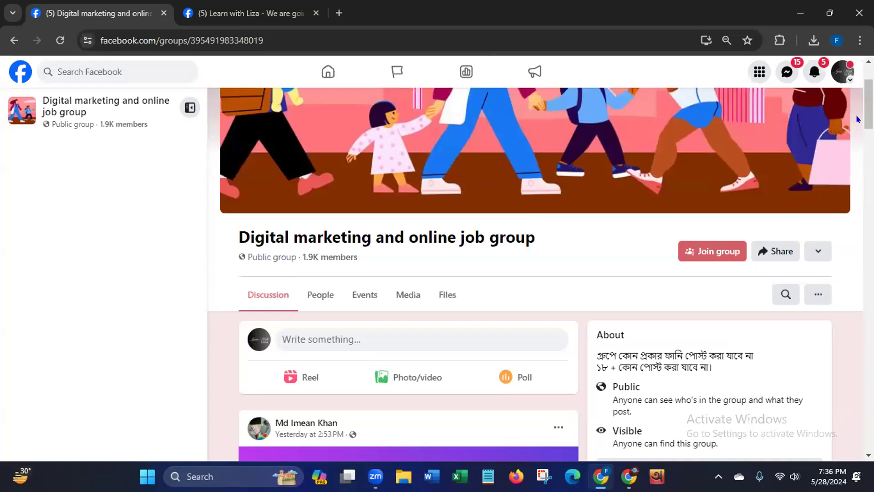
scroll(857, 120, down, 10)
scroll(857, 214, down, 7)
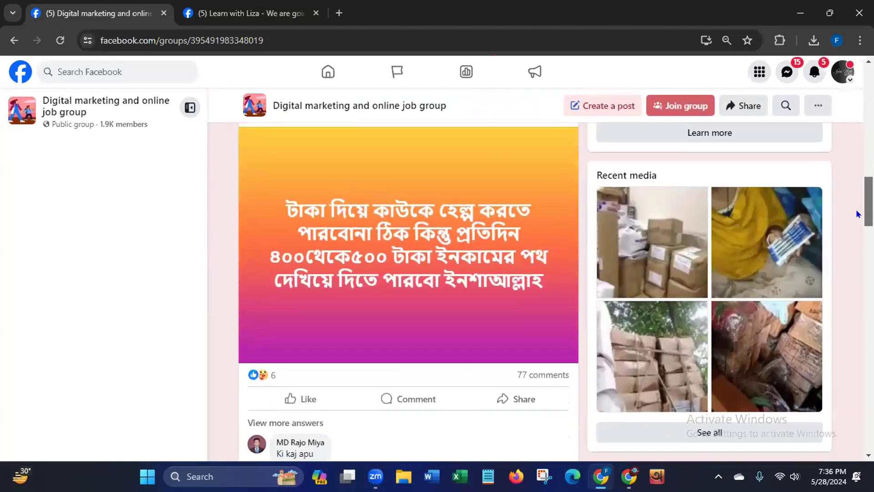
scroll(857, 214, down, 8)
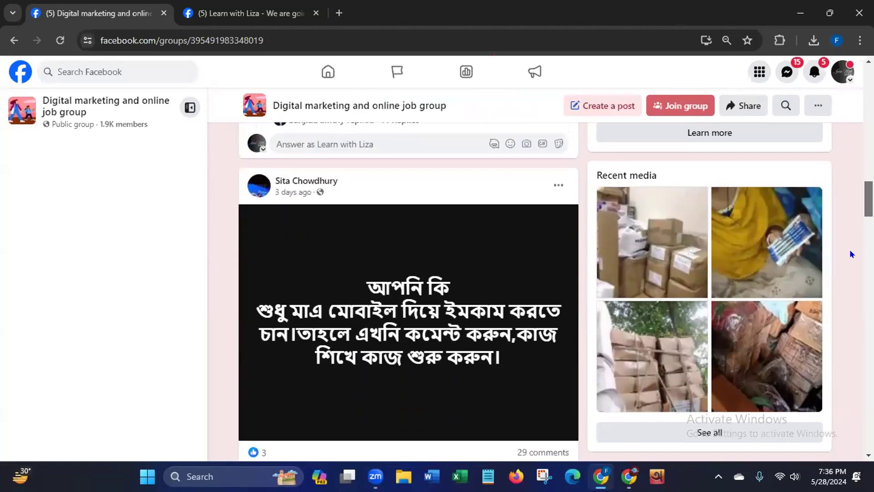
scroll(852, 254, down, 10)
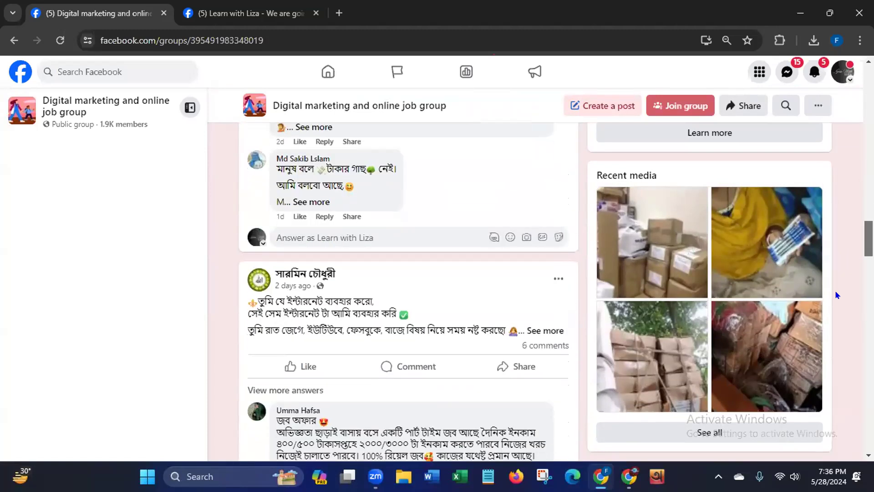
scroll(837, 295, down, 9)
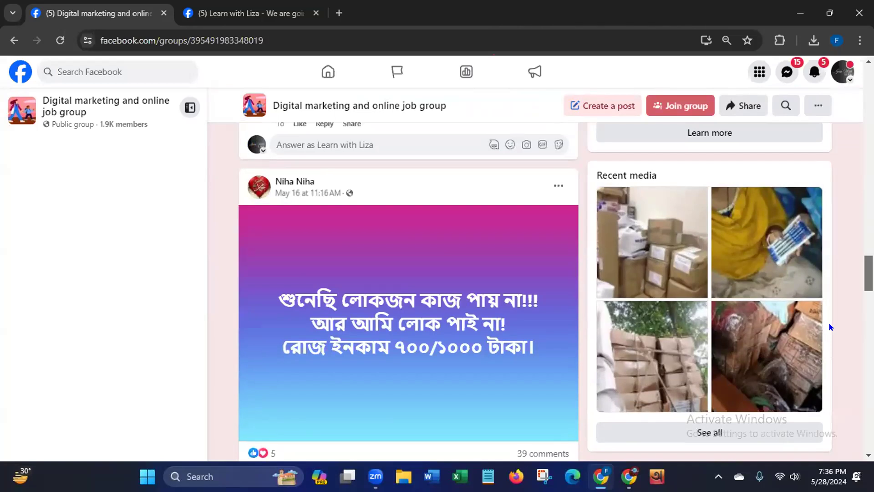
scroll(828, 319, up, 20)
scroll(835, 233, up, 15)
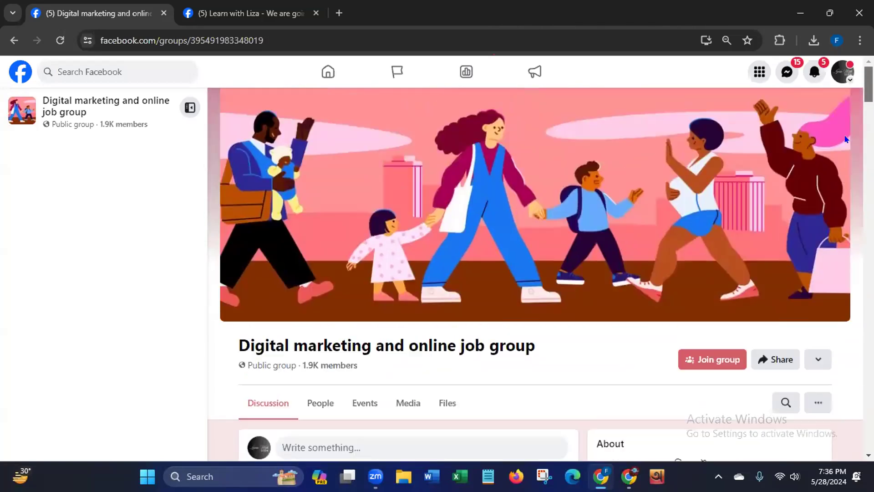
- Open the public Digital Marketing group from the search results and review its header, about details and recent posts
click(13, 41)
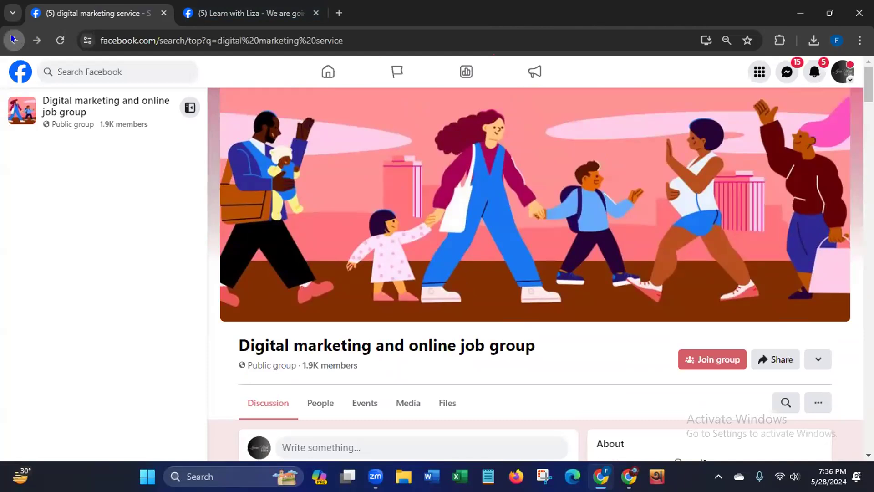
click(426, 273)
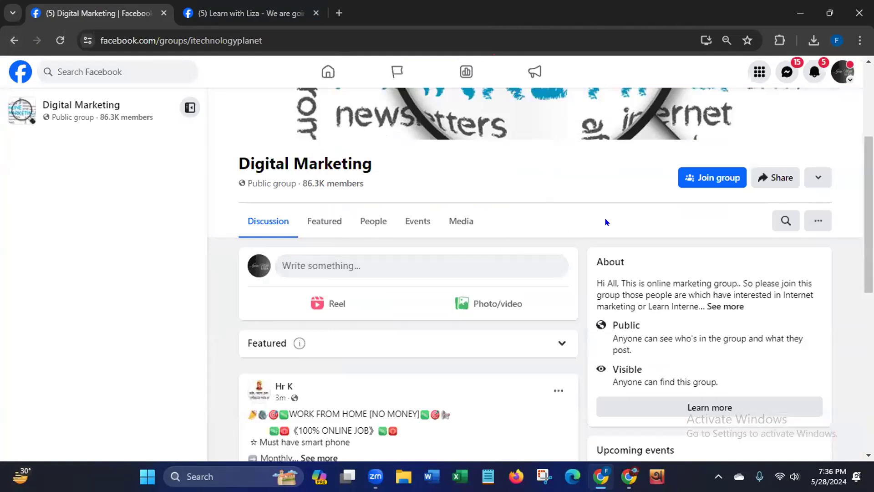
scroll(868, 205, up, 4)
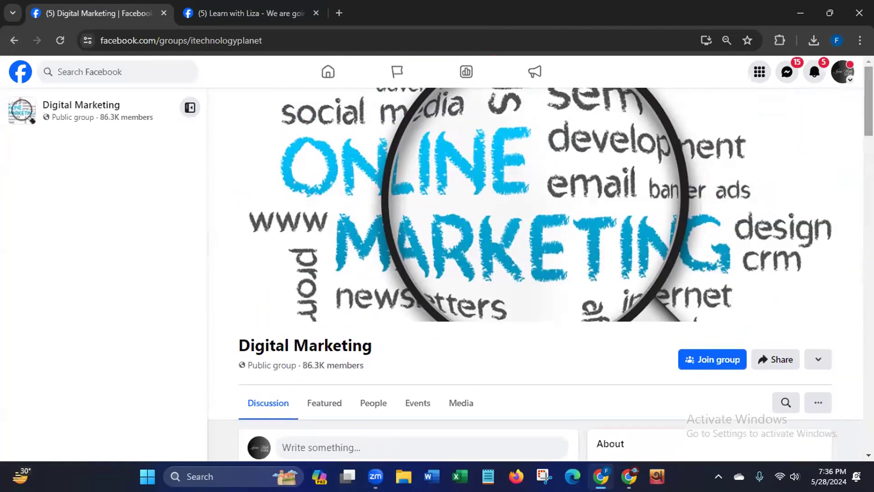
scroll(535, 273, down, 2)
scroll(856, 146, down, 8)
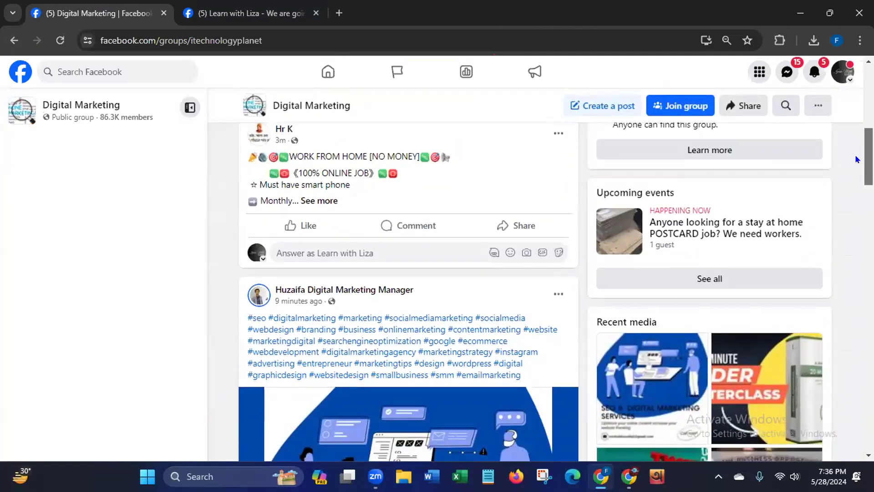
scroll(851, 172, down, 7)
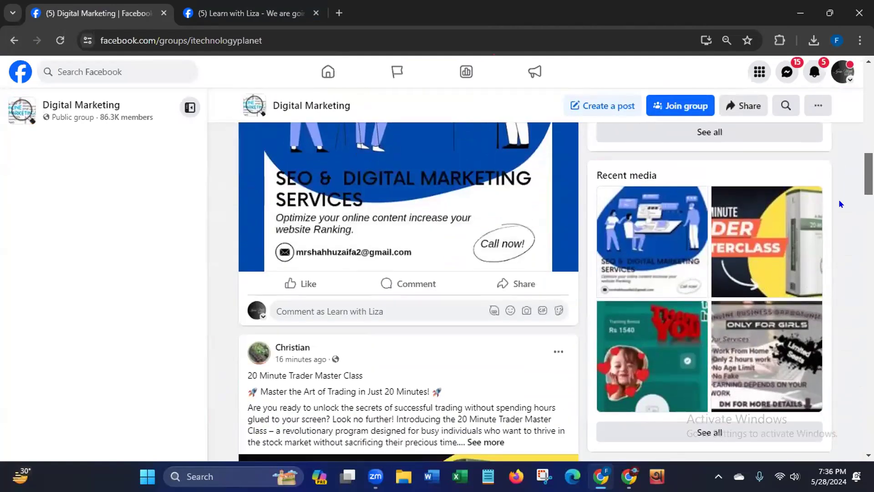
scroll(838, 209, down, 5)
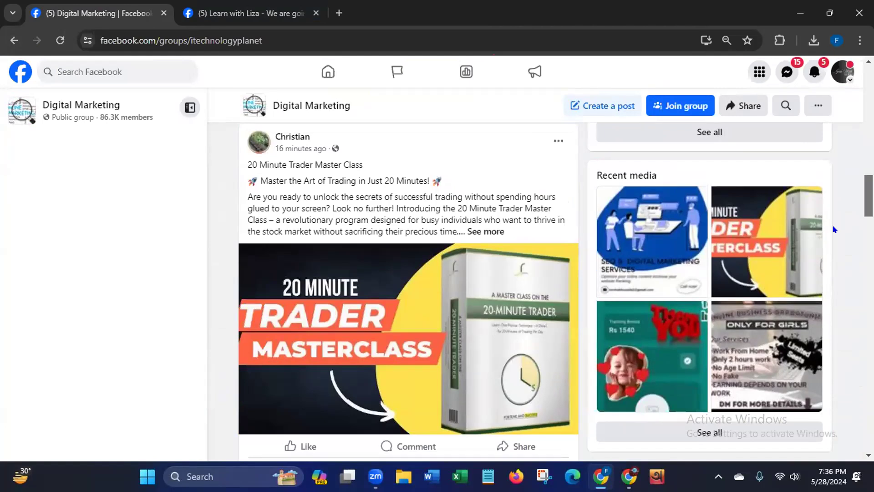
scroll(834, 229, down, 8)
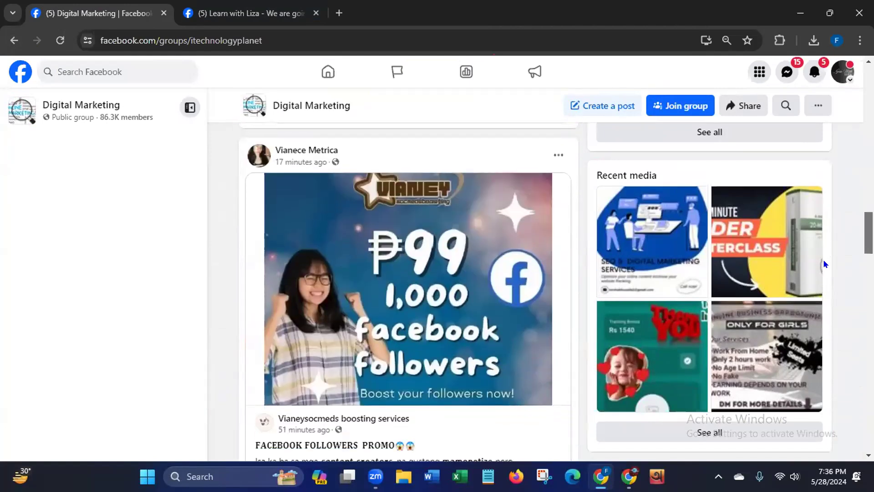
scroll(823, 258, down, 10)
scroll(810, 307, up, 10)
scroll(822, 255, up, 15)
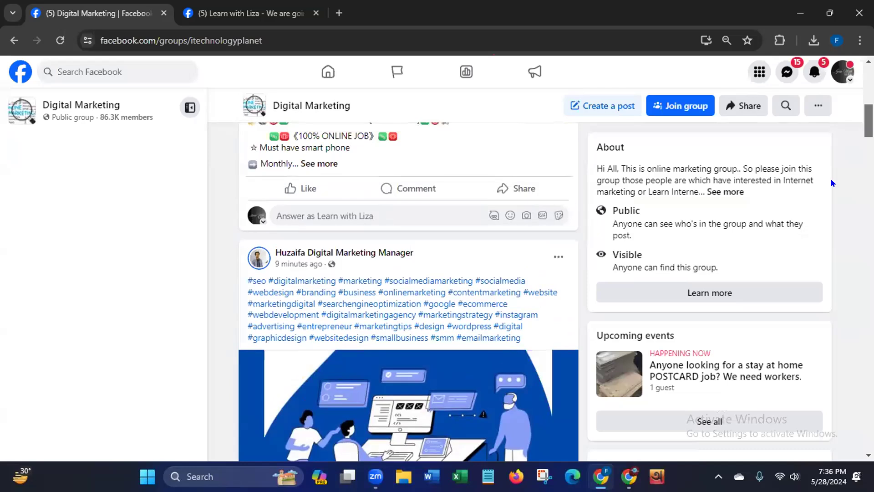
scroll(831, 170, up, 4)
- Start a comment on the group's SEO & Digital Marketing Services post with "Those who are interested in digital marketing & Freelancing can"
scroll(832, 182, down, 6)
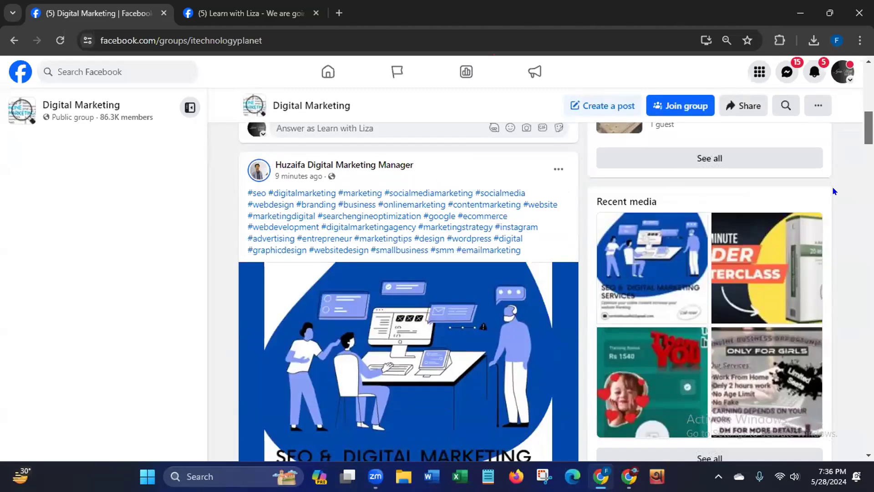
mouse_move(355, 168)
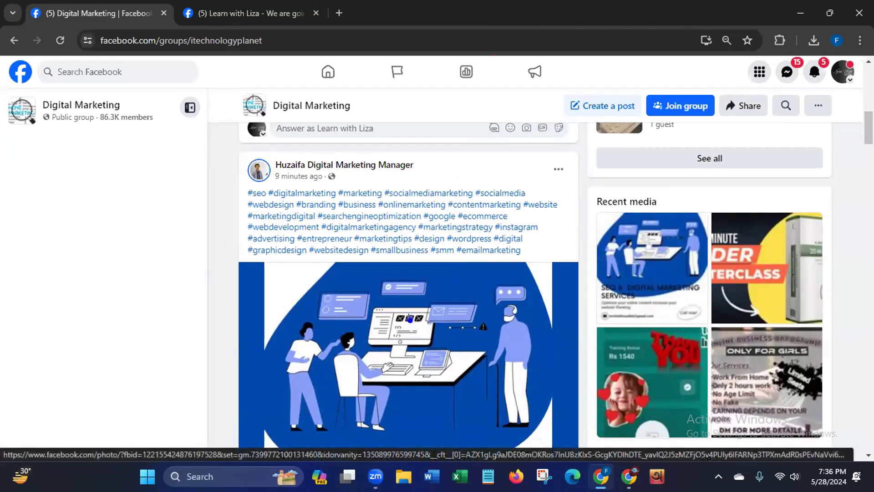
scroll(409, 319, down, 1)
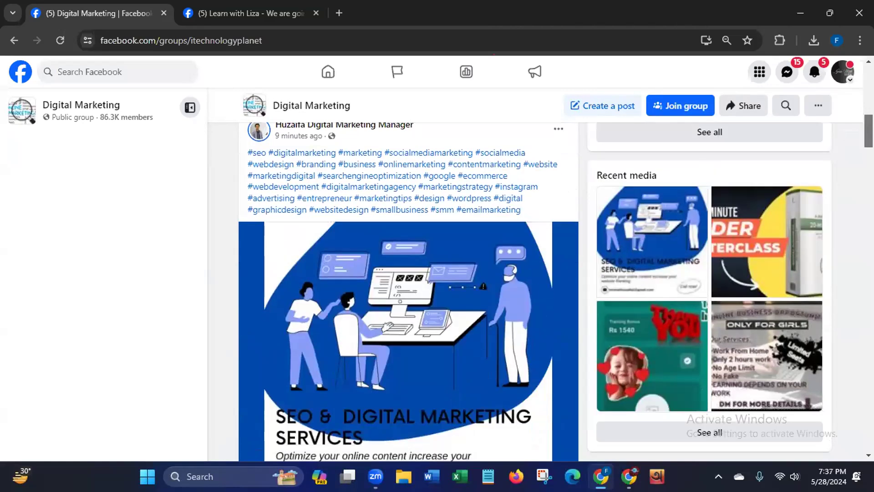
scroll(408, 291, down, 4)
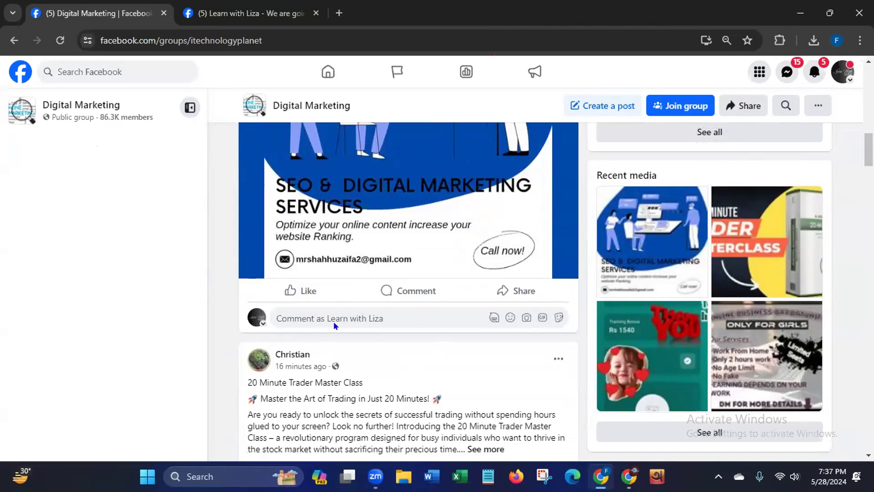
click(417, 289)
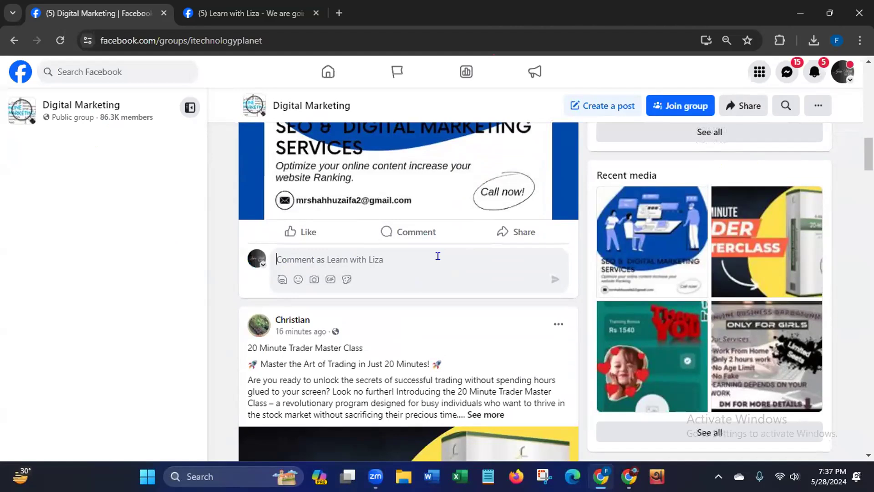
text(Those )
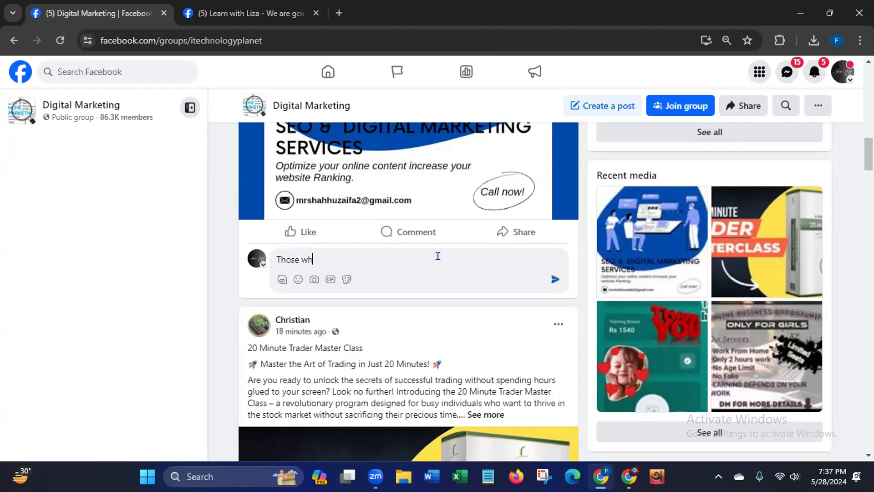
text(who are interested )
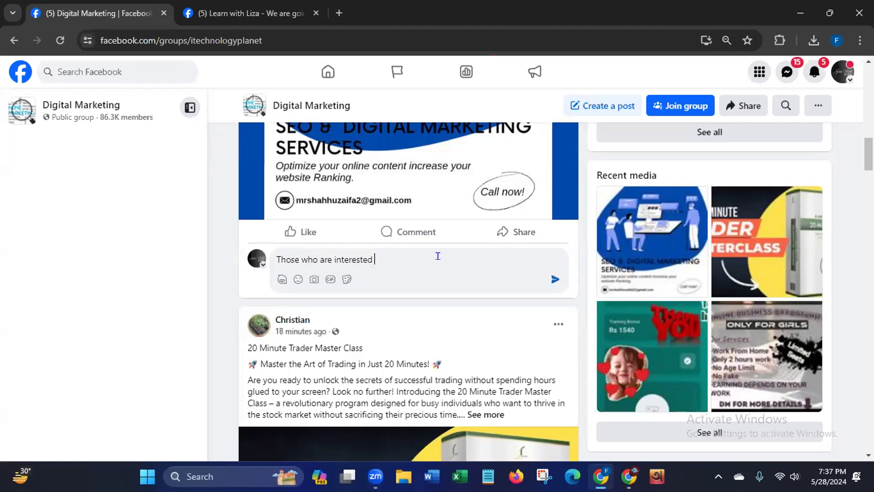
text(in digital marketing & Freela)
text(ncing ca)
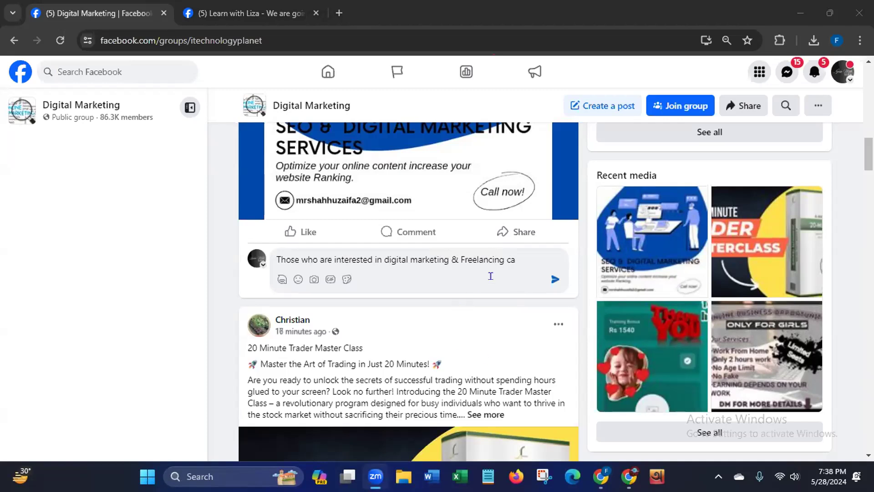
click(520, 259)
text(n)
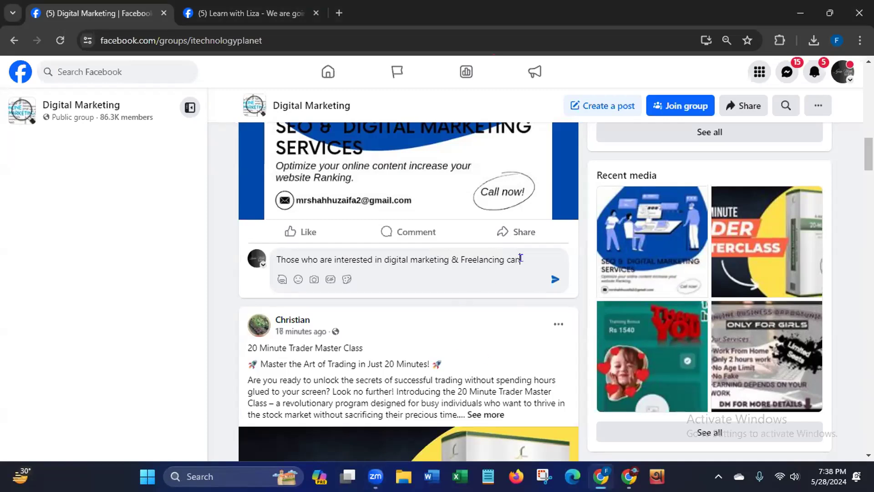
text( join our free se)
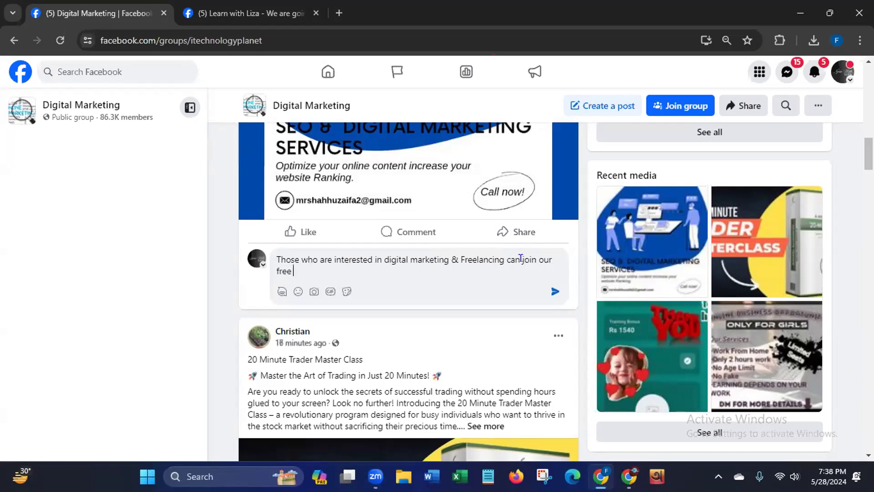
text(minar. For more details)
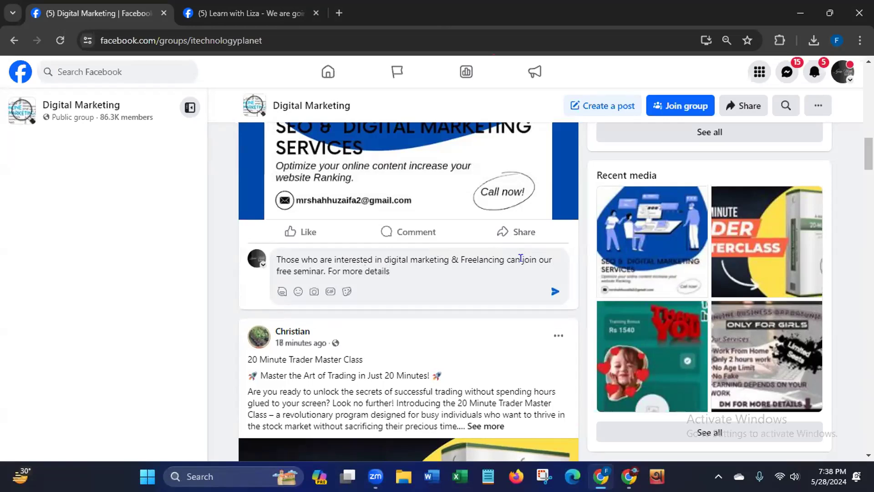
text(. please click the link below)
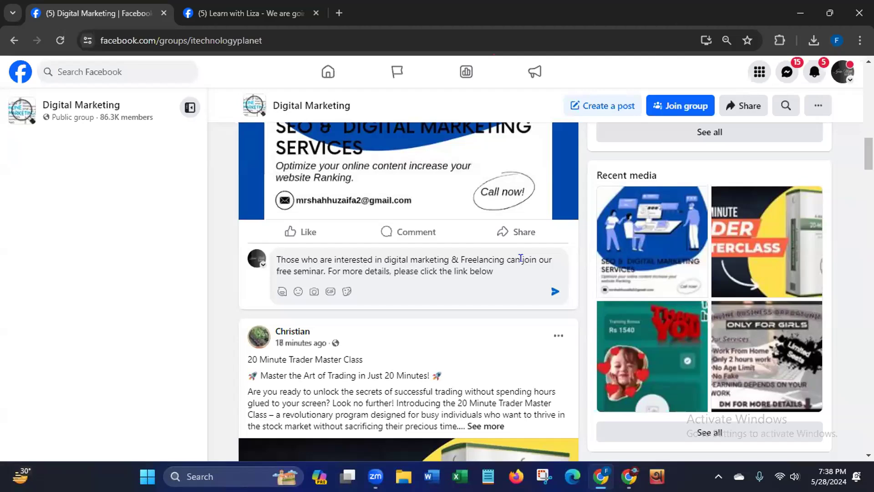
text(:)
- Add "For more details, please click the link below:" to the comment and paste the copied link to the Learn with Liza seminar post
text(https://www.facebook.com/LearnWithMentorLiza/posts/pfbid0NzPjwukgUoroQJAHu5mUhcwizFqRhzMo7UmGJERy83YjgBwgF8vGSZcMY61WXiTLl)
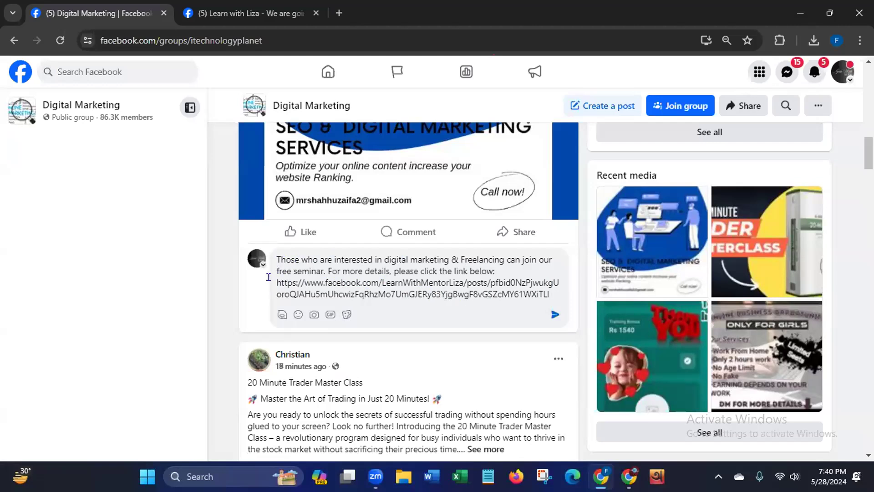
- Leave the group without posting the comment, return to the Learn with Liza page, and close the extra seminar post tab
key(ctrl+a)
click(563, 295)
click(14, 40)
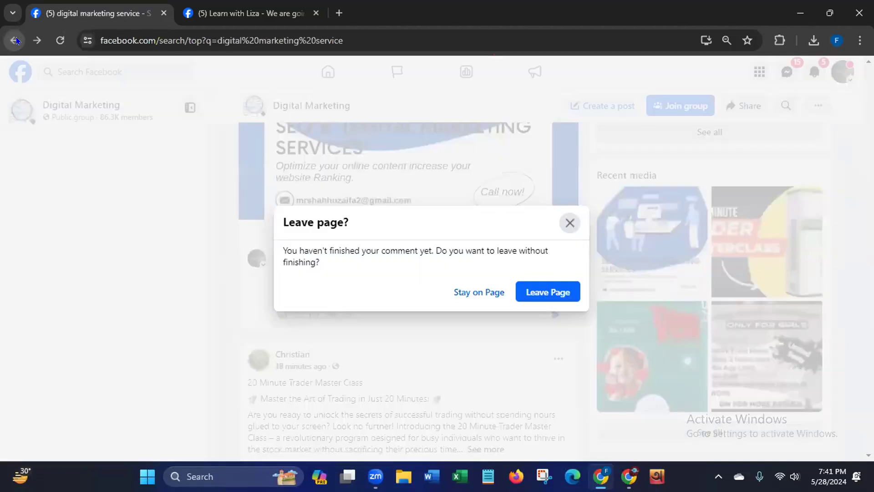
click(539, 292)
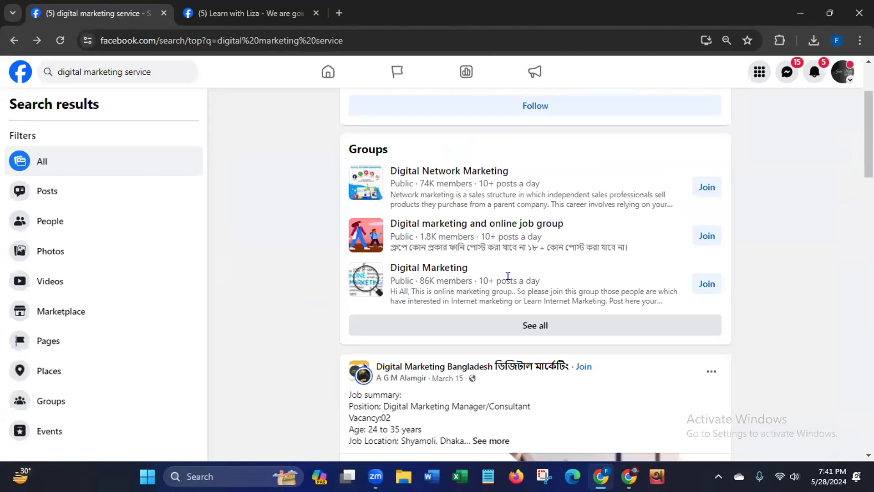
click(9, 40)
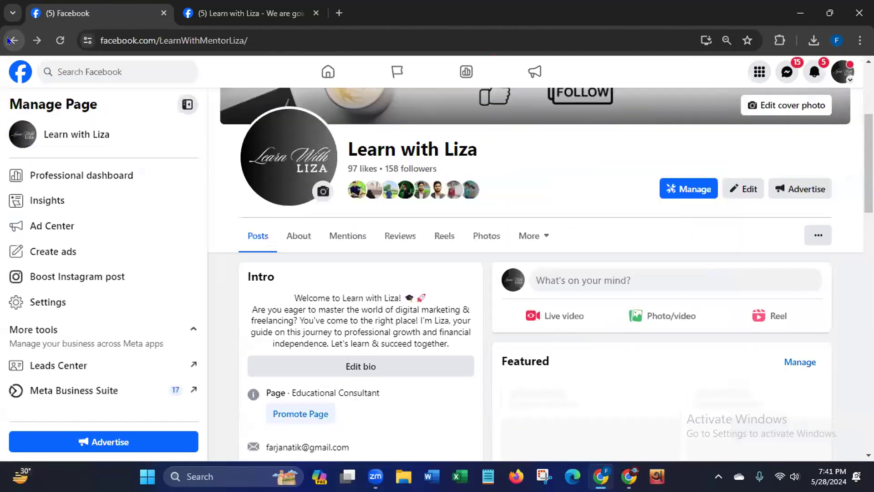
click(316, 13)
click(54, 43)
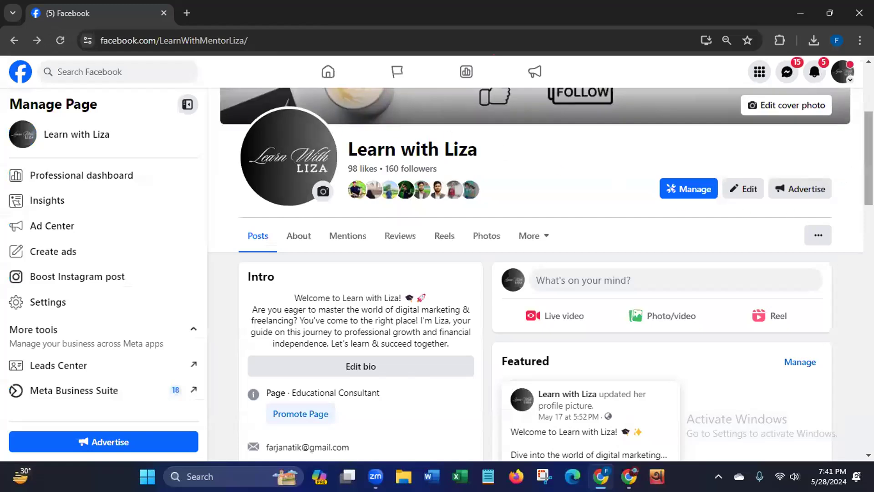
- Check the reactions and comments on the free seminar post on the Learn with Liza page
scroll(852, 231, down, 6)
scroll(851, 231, down, 8)
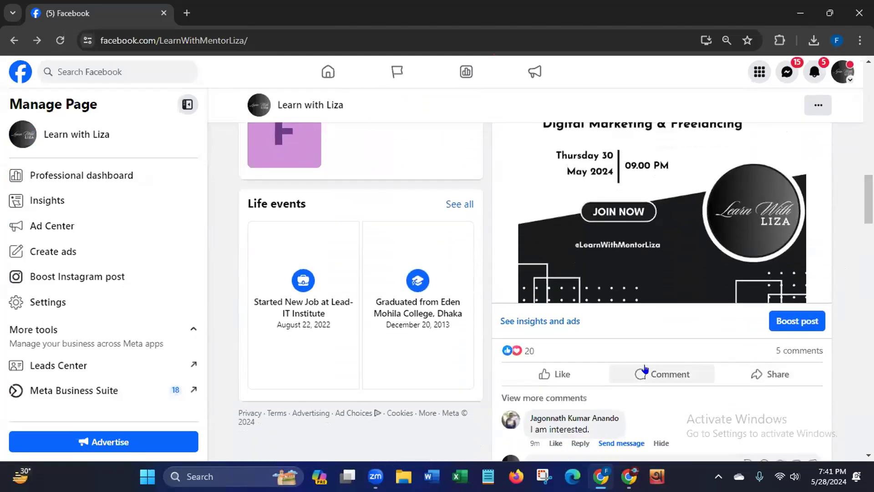
mouse_move(509, 353)
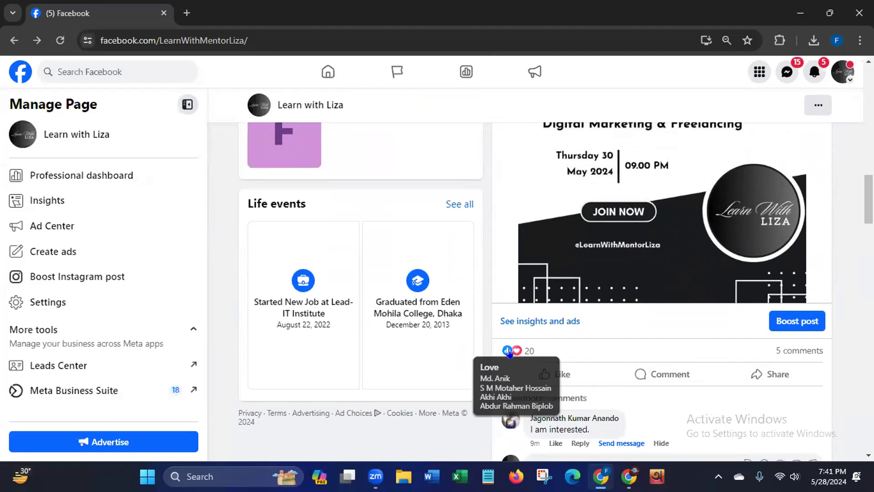
mouse_move(797, 354)
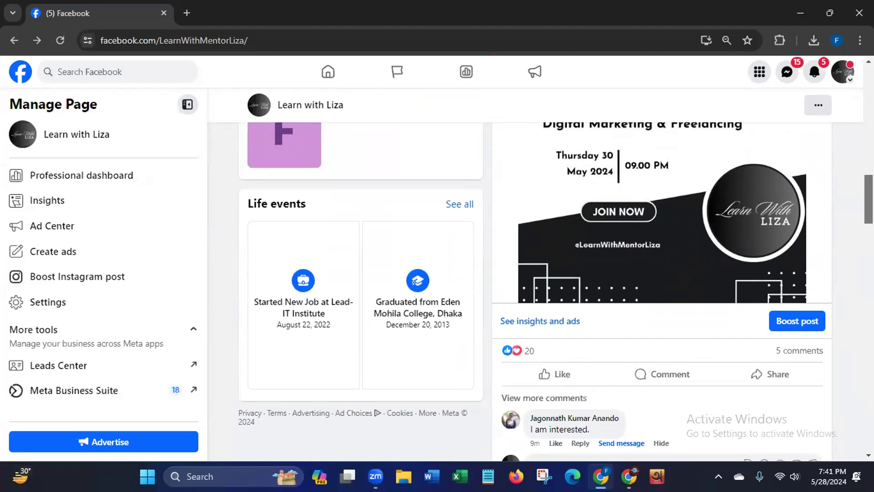
drag(868, 199, 868, 201)
mouse_move(499, 337)
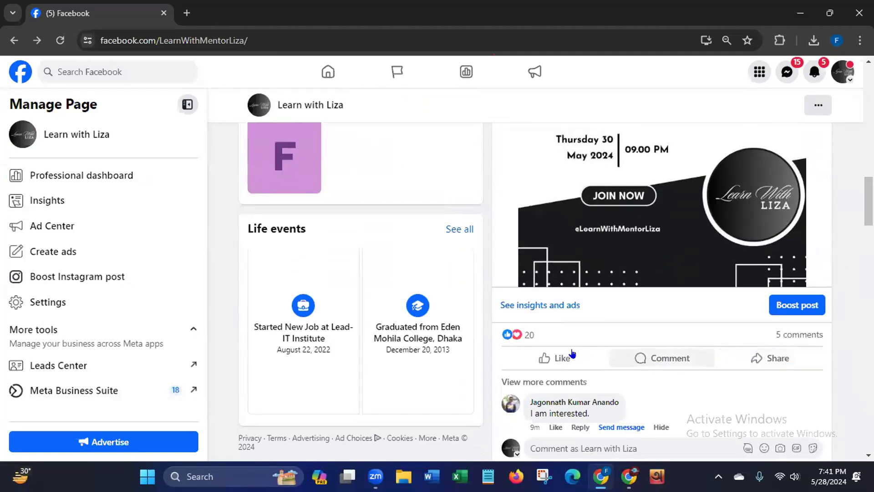
mouse_move(563, 357)
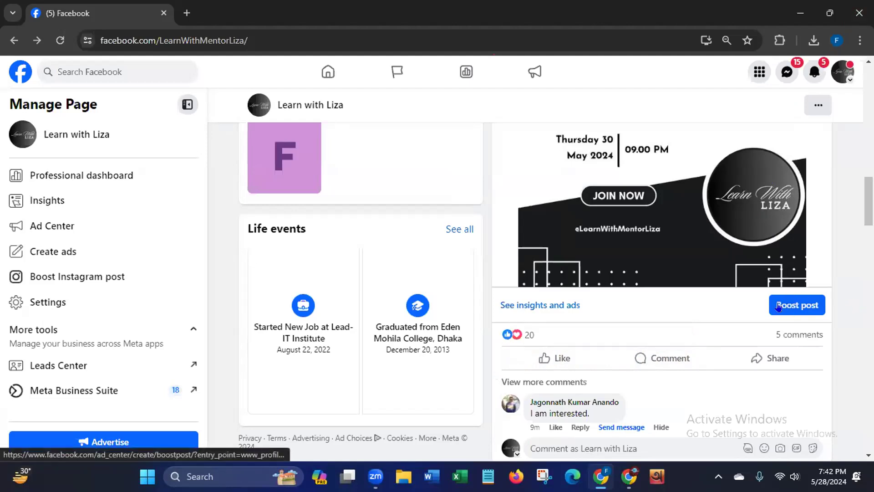
- Start boosting the free seminar post, read the potential policy issue notice and collapse it
click(801, 311)
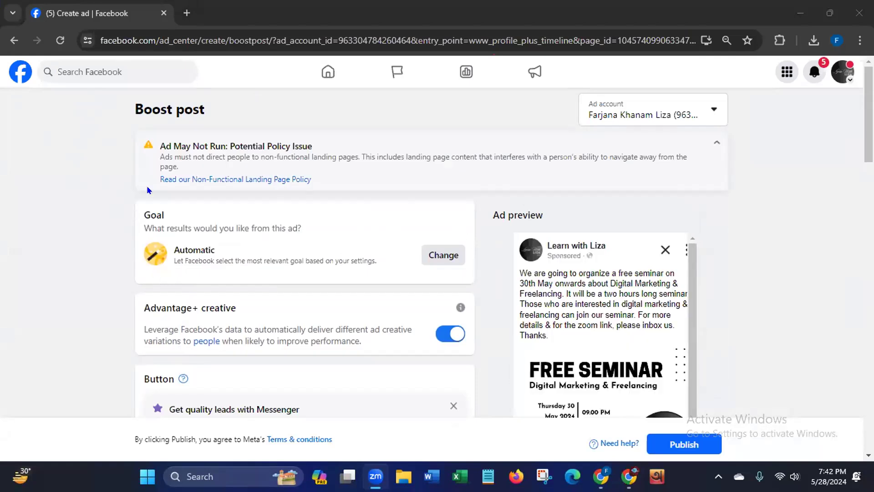
click(155, 141)
drag(156, 141, 319, 149)
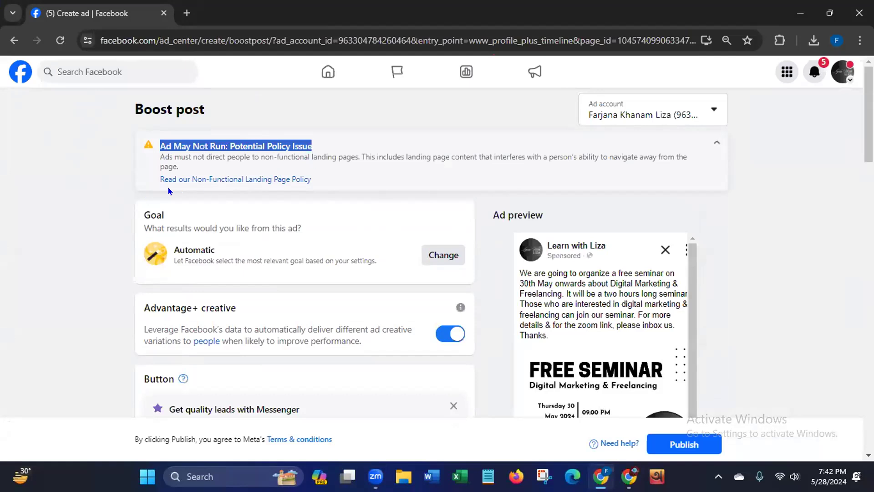
click(715, 146)
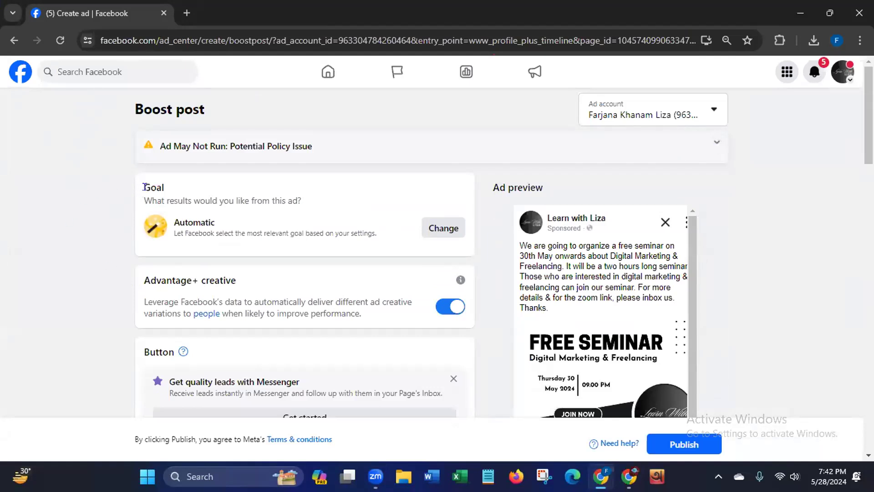
- Open the boost's goal choices and review the available ad results, from Automatic to Get more calls
drag(142, 182, 185, 188)
click(436, 222)
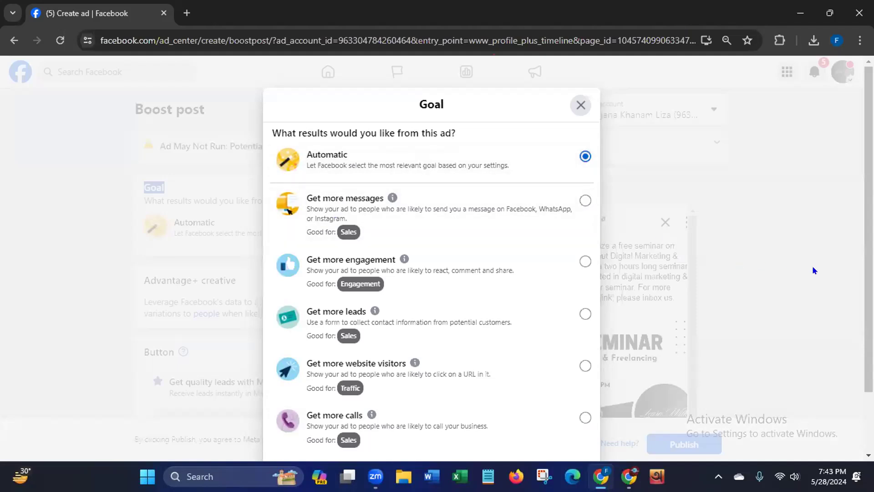
scroll(431, 259, down, 2)
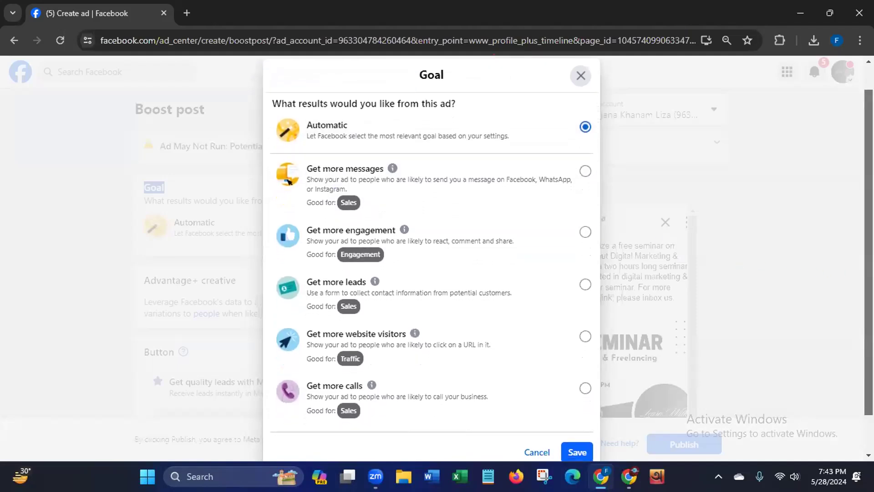
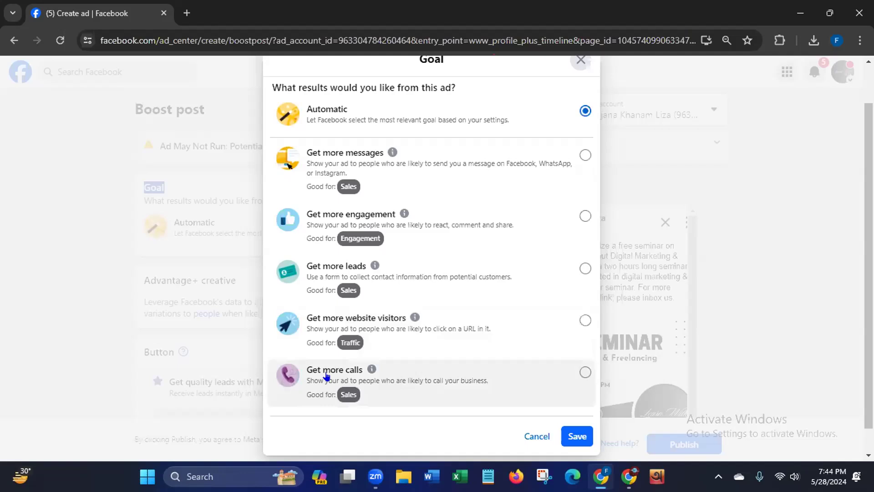
- Review the ad examples for the Get more calls, website visitors, leads and engagement goals
mouse_move(326, 376)
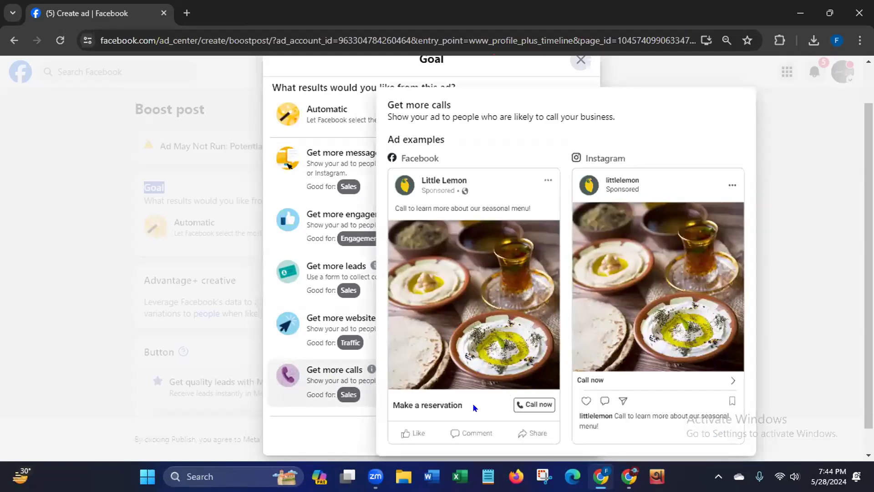
click(523, 398)
drag(523, 398, 561, 404)
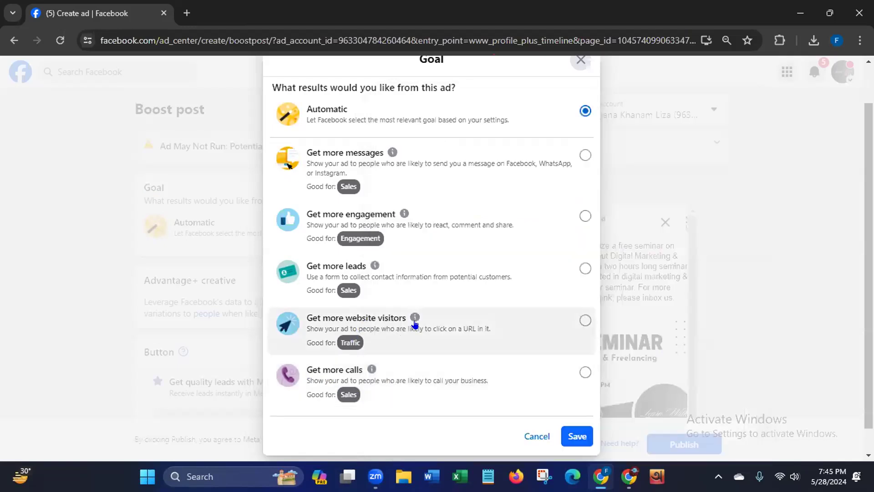
mouse_move(414, 318)
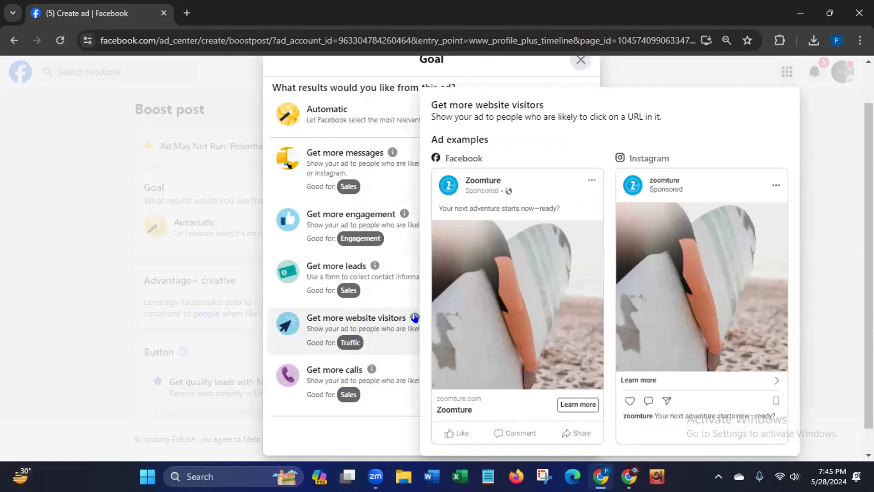
drag(564, 401, 574, 398)
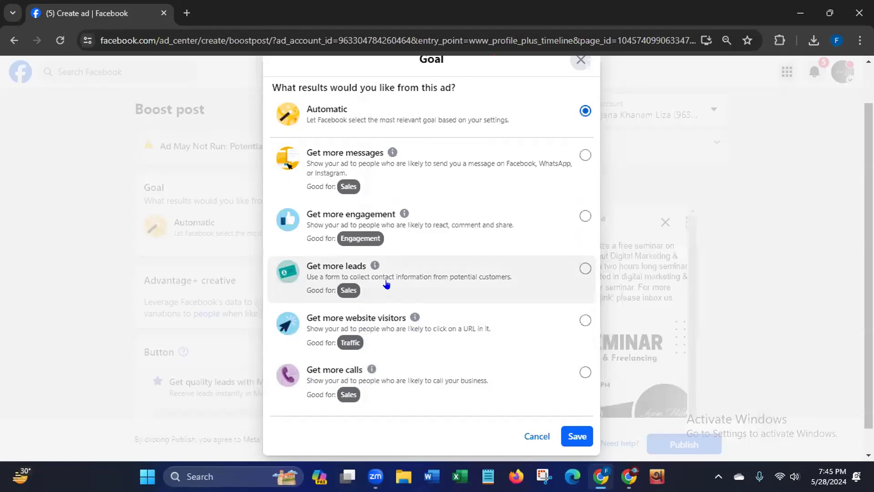
mouse_move(373, 269)
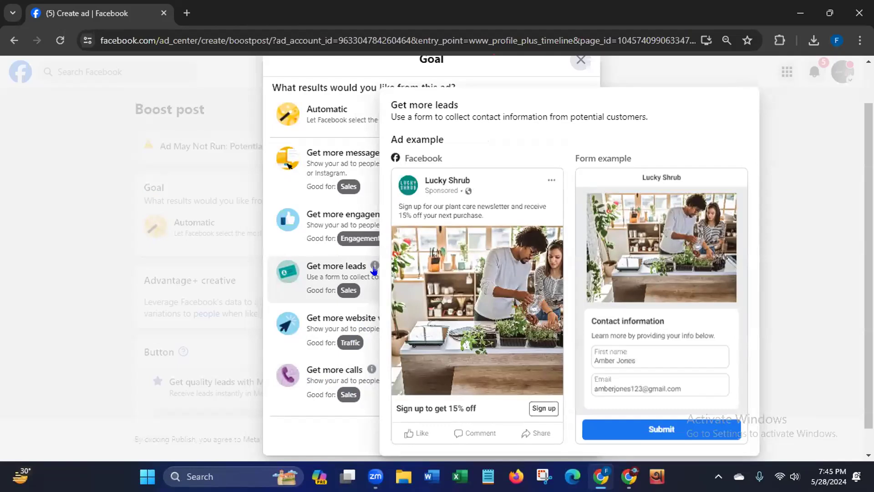
mouse_move(404, 214)
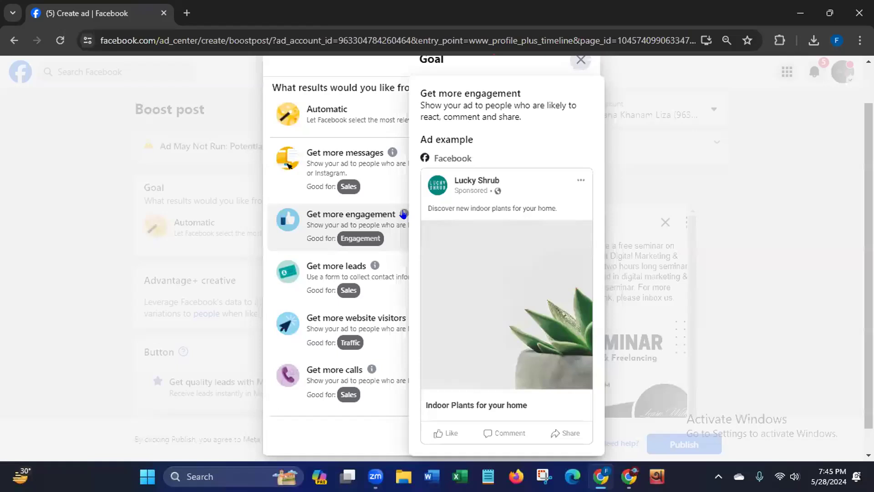
- Check the ad example for Get more messages and save it as the boost's goal
mouse_move(390, 152)
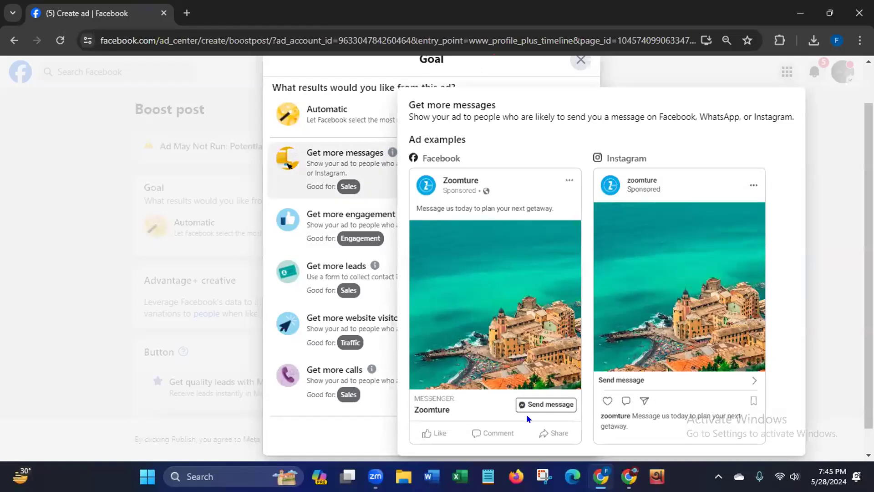
drag(524, 402, 576, 403)
click(584, 156)
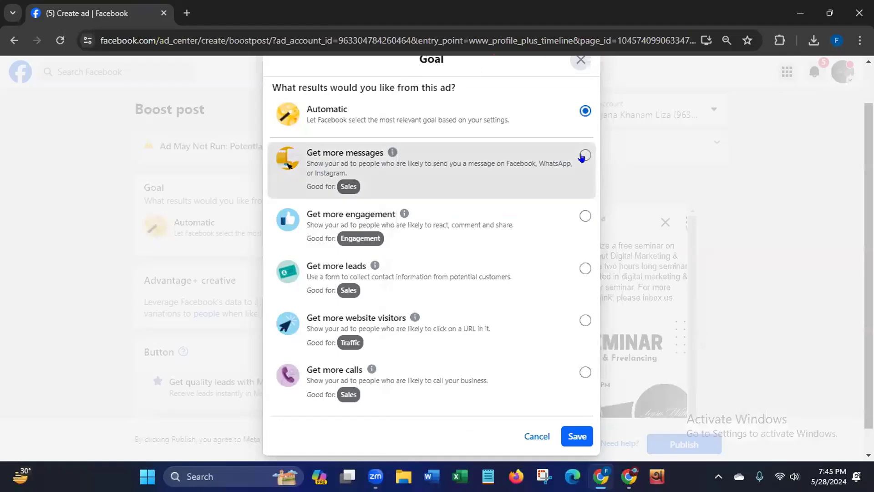
click(575, 436)
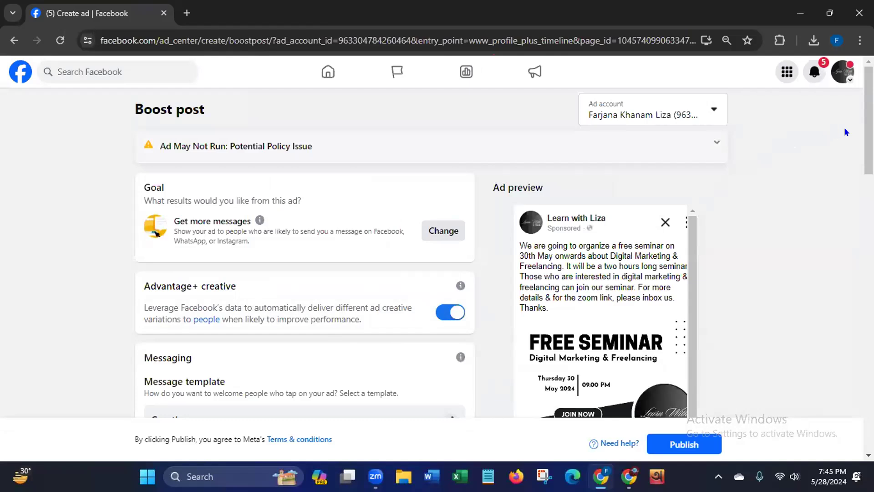
- Set the message template's starter question to "Please give us your phone No." and save the template
scroll(855, 168, down, 3)
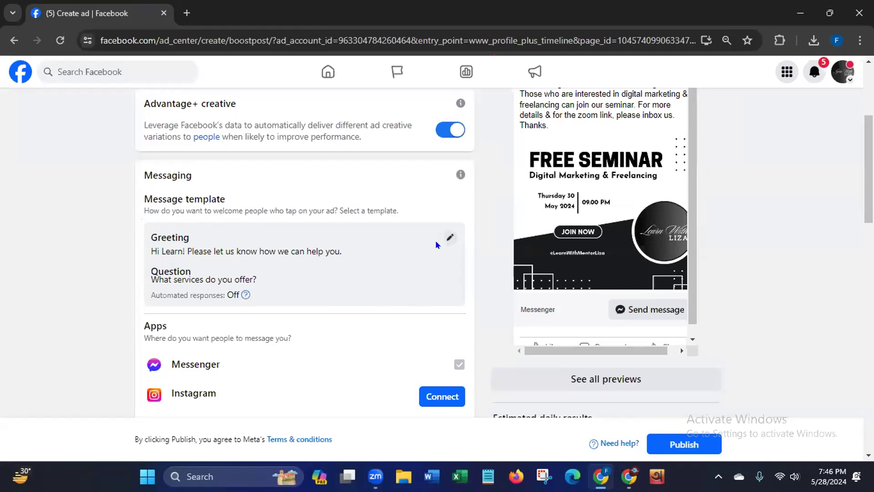
click(451, 238)
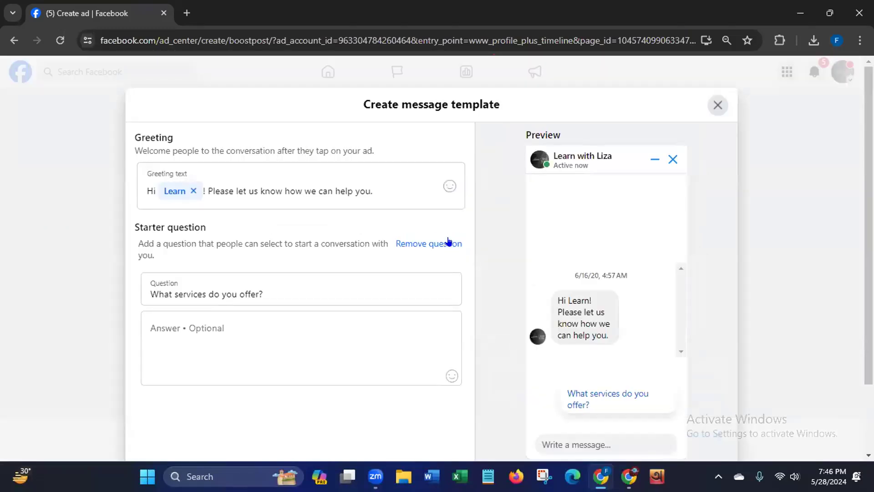
drag(139, 187, 380, 183)
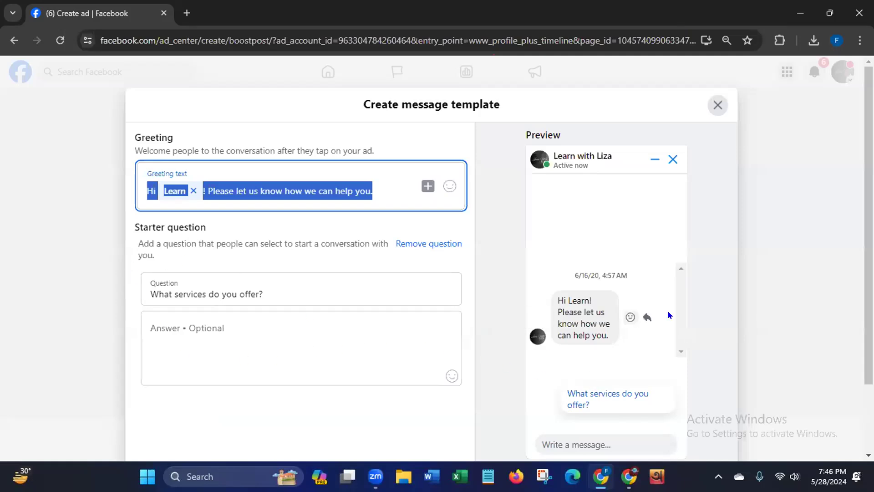
scroll(431, 262, down, 2)
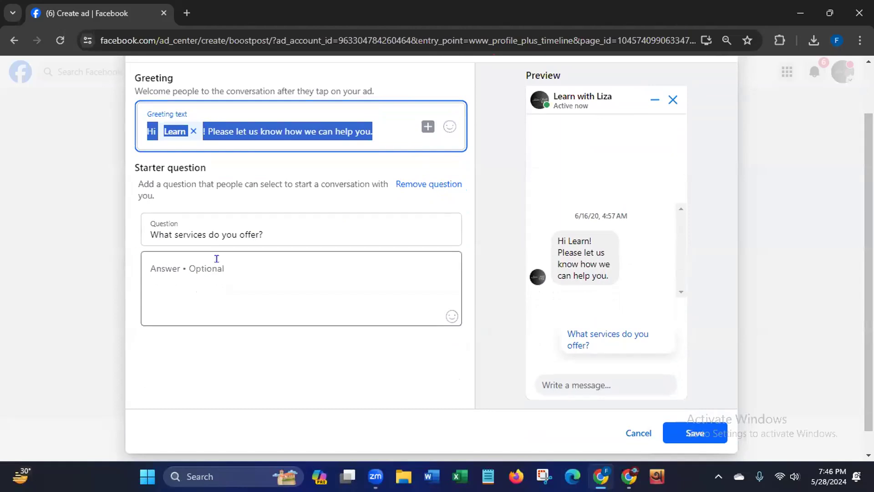
click(278, 234)
drag(277, 234, 141, 232)
key(BackSpace)
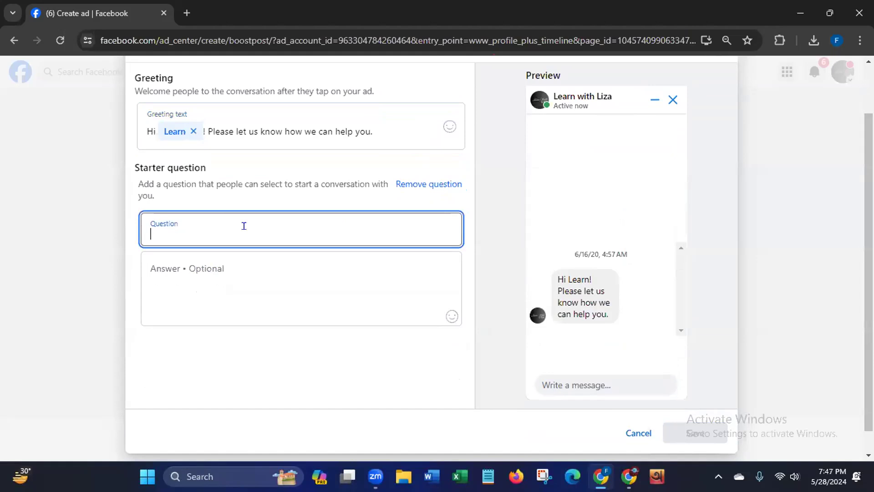
text(Plea)
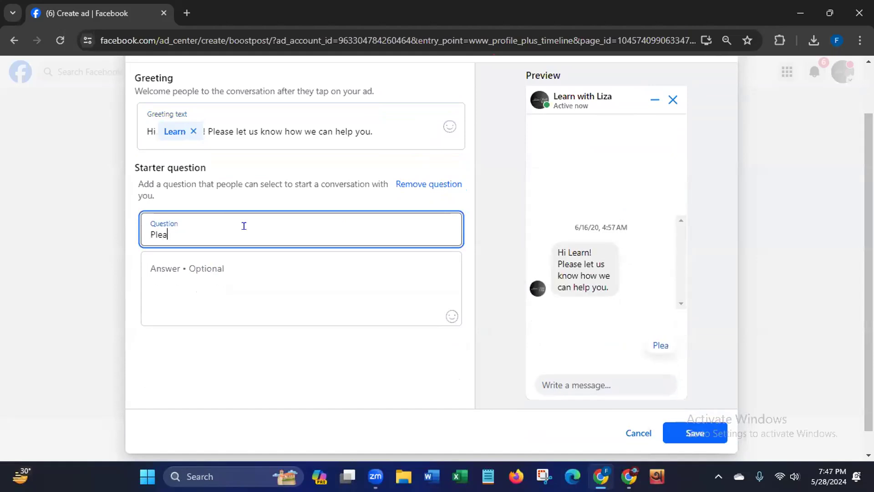
text(se give )
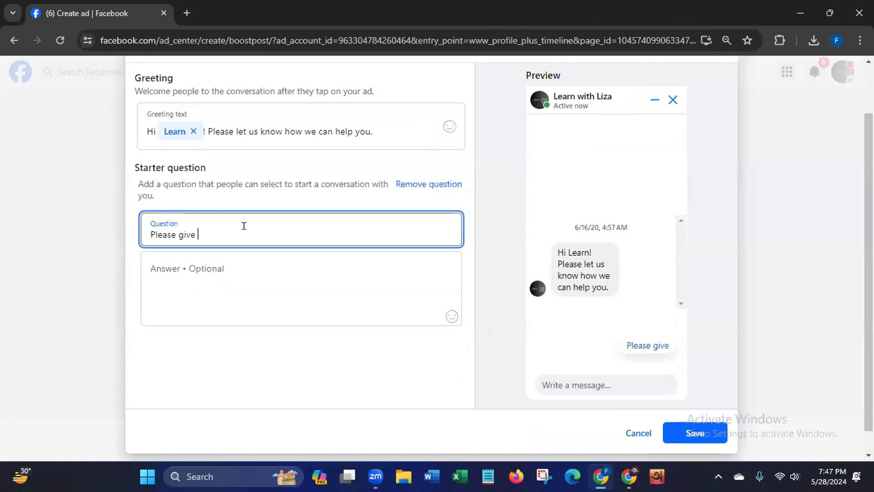
text(us y)
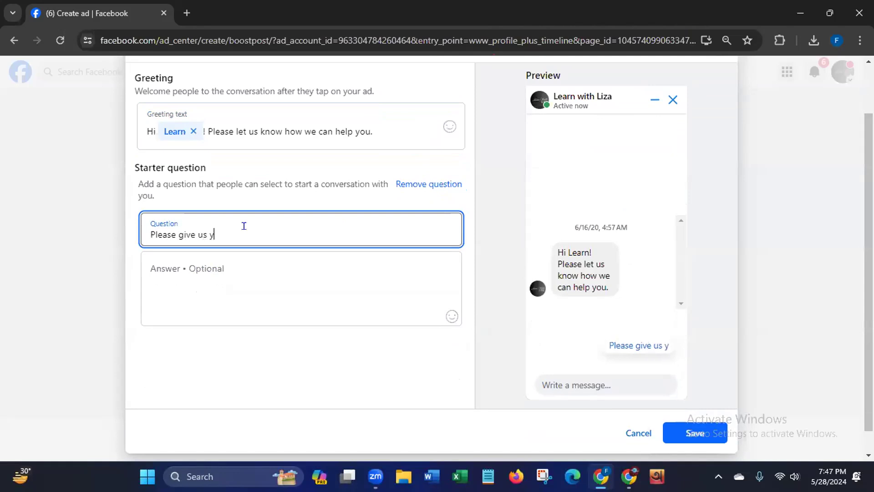
text(our phon)
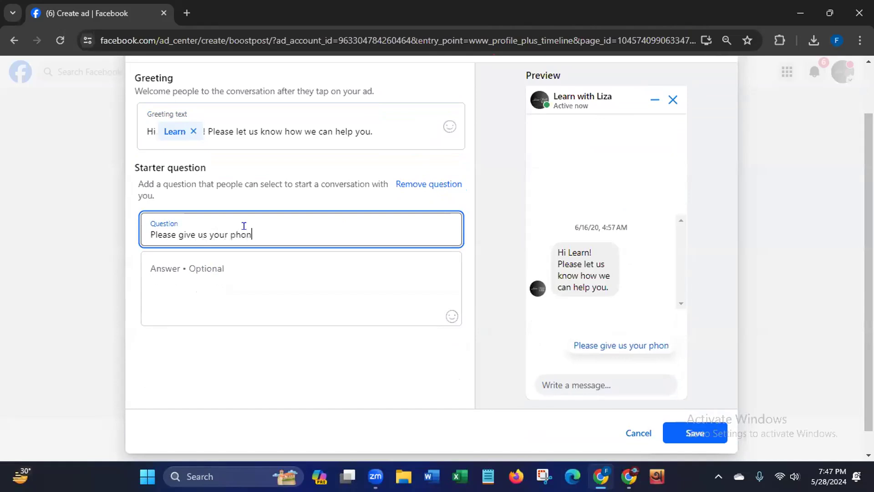
text(e No.)
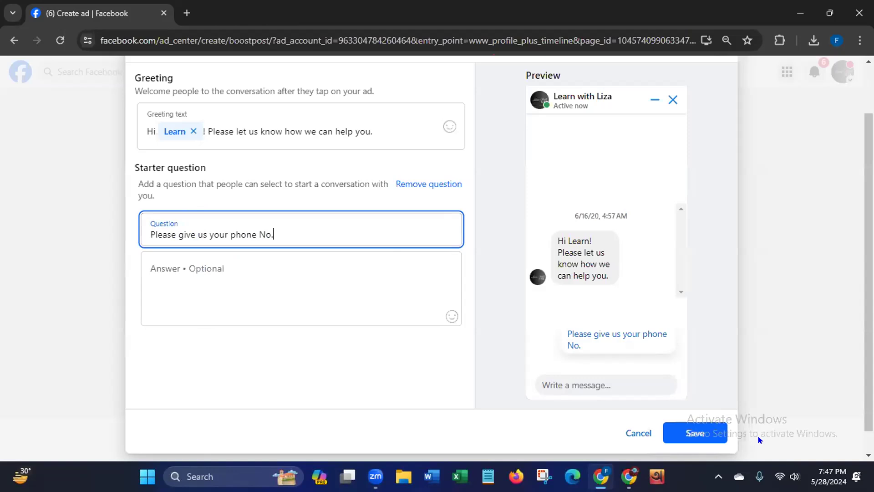
click(695, 433)
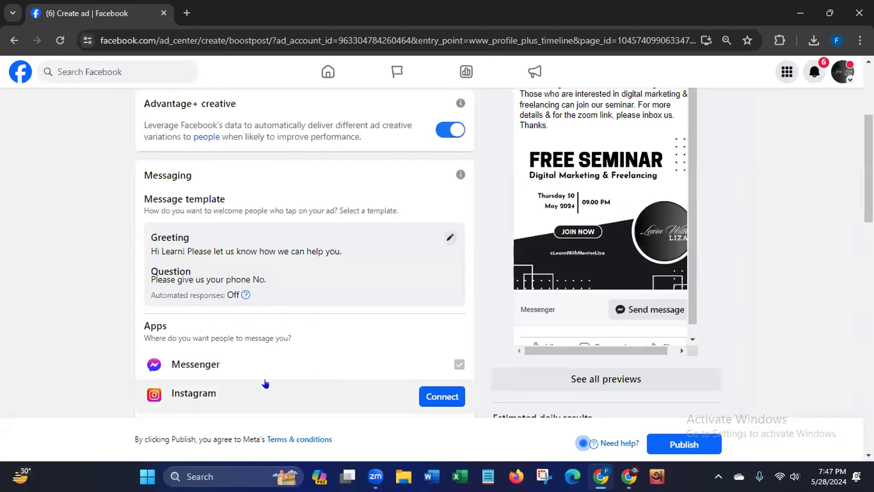
- Turn on the Special Ad Category setting, review its ad category choices, and turn it off again
scroll(856, 245, down, 3)
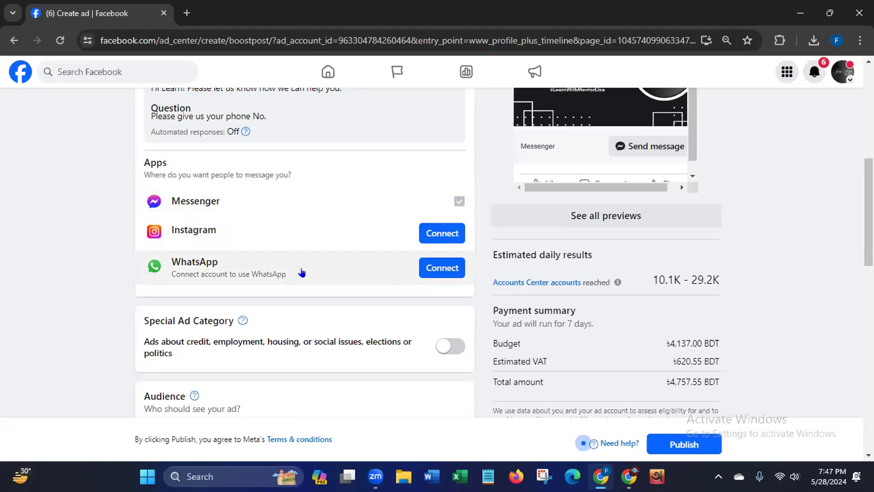
scroll(307, 237, down, 3)
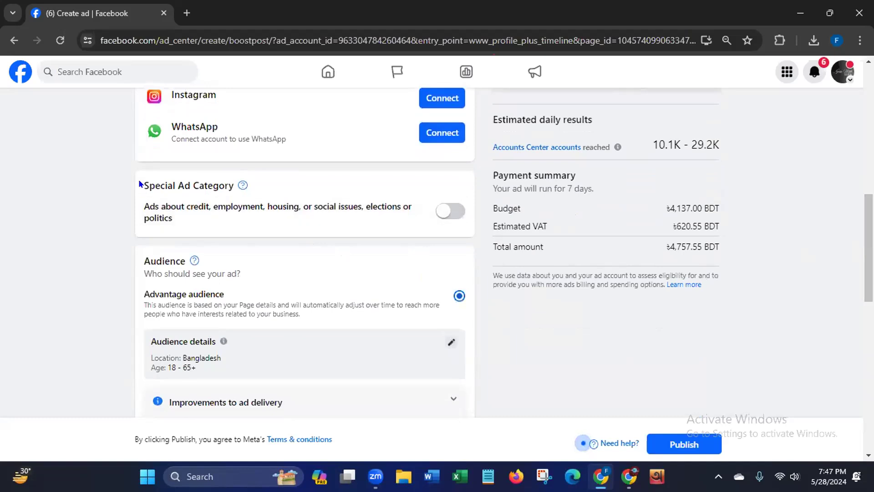
drag(145, 183, 236, 186)
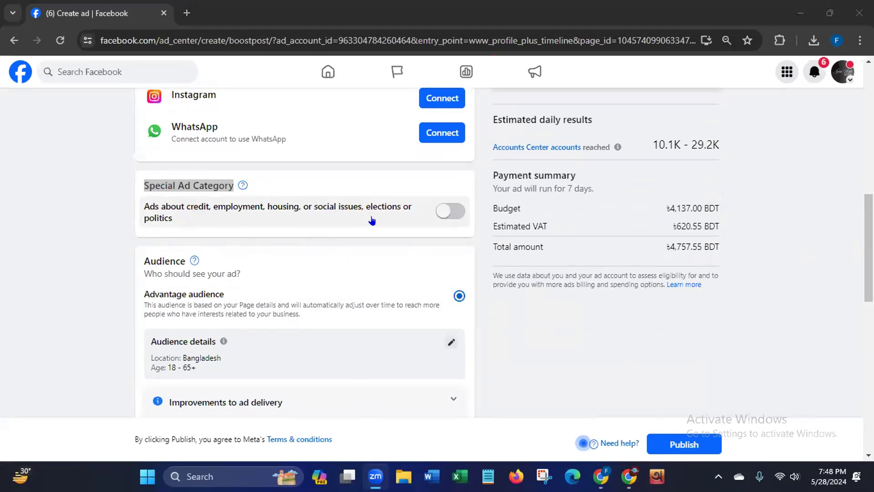
click(444, 212)
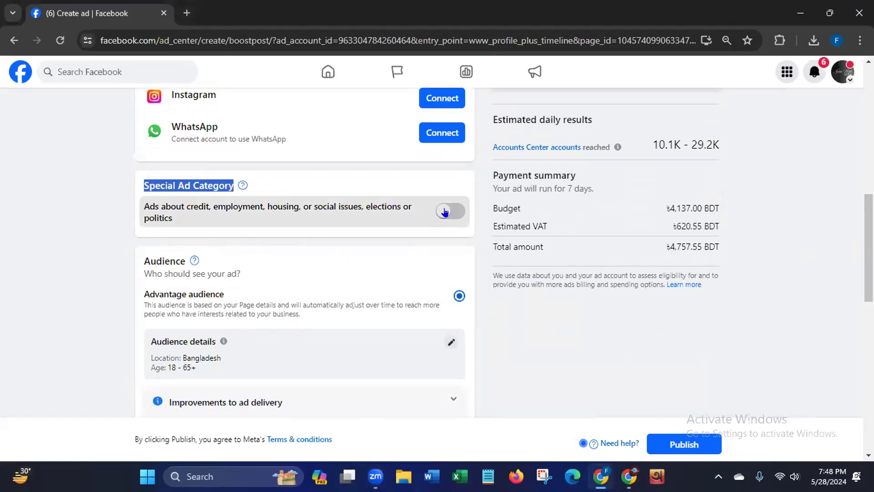
click(445, 212)
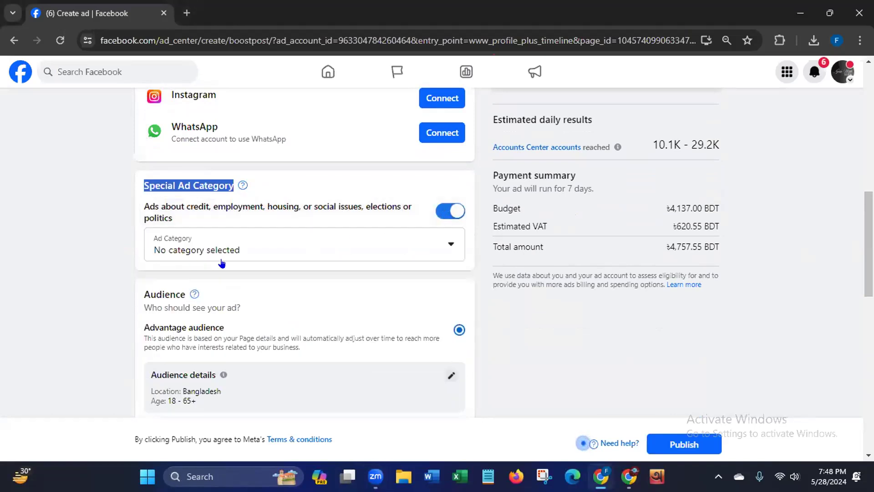
click(449, 244)
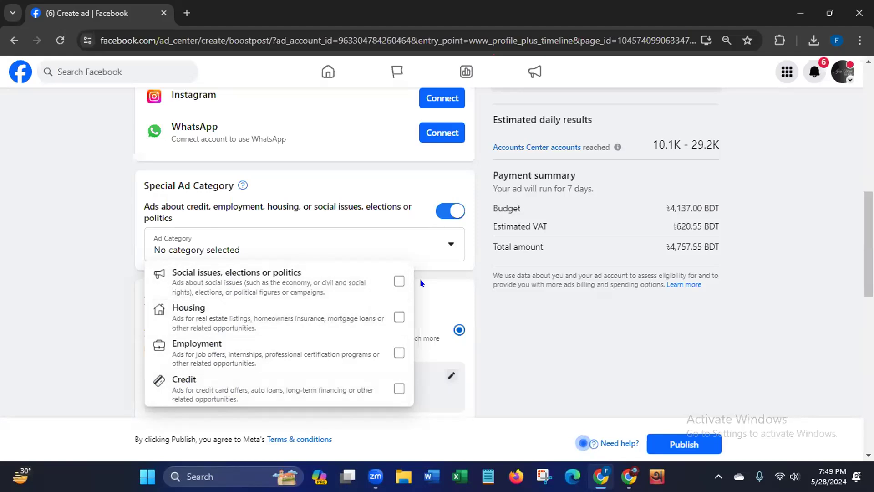
click(436, 207)
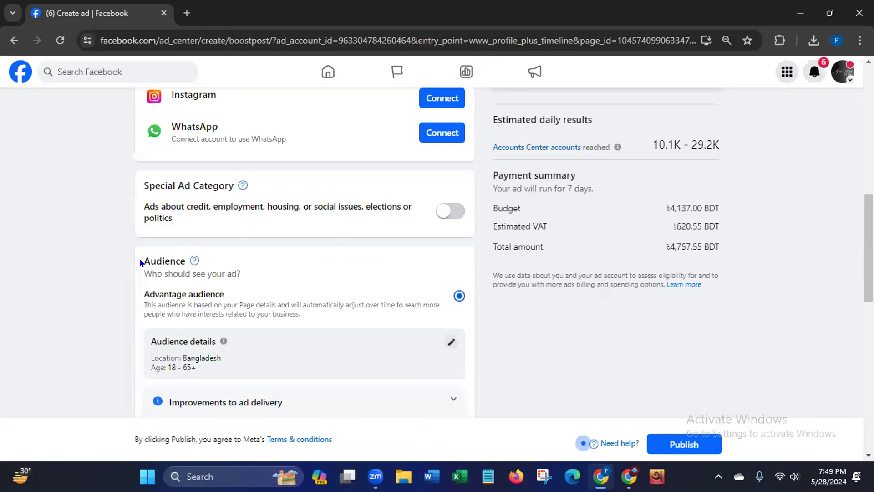
- Open the Advantage audience details for editing and set the maximum age to 40
drag(141, 256, 191, 262)
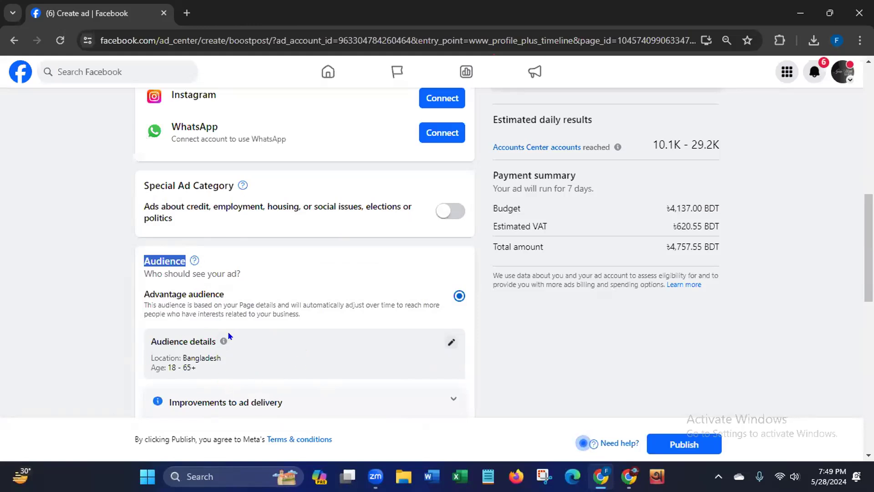
click(448, 342)
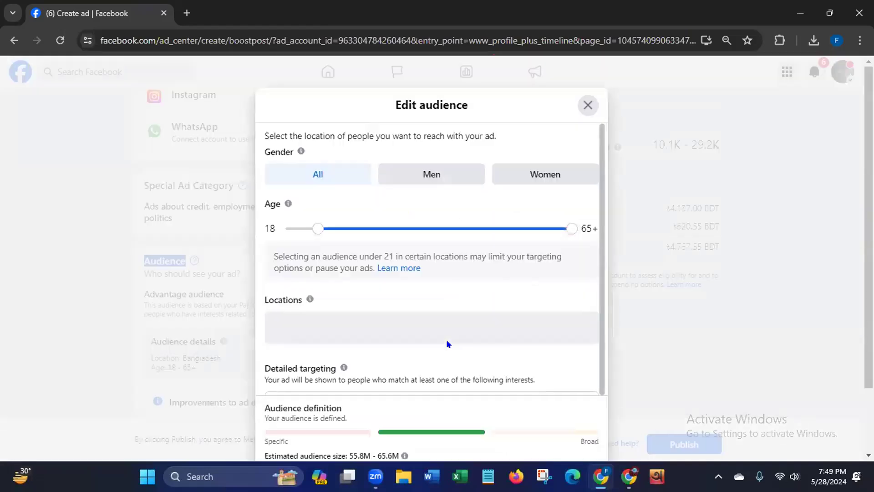
drag(393, 105, 484, 116)
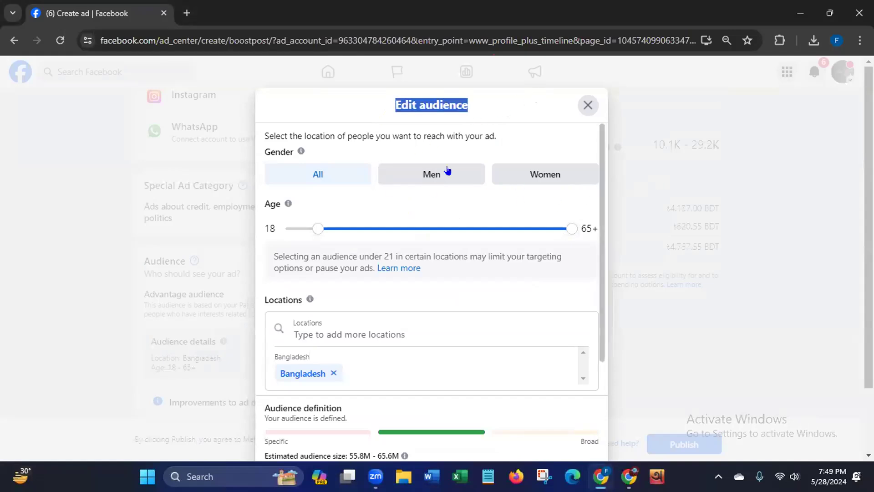
drag(262, 150, 298, 156)
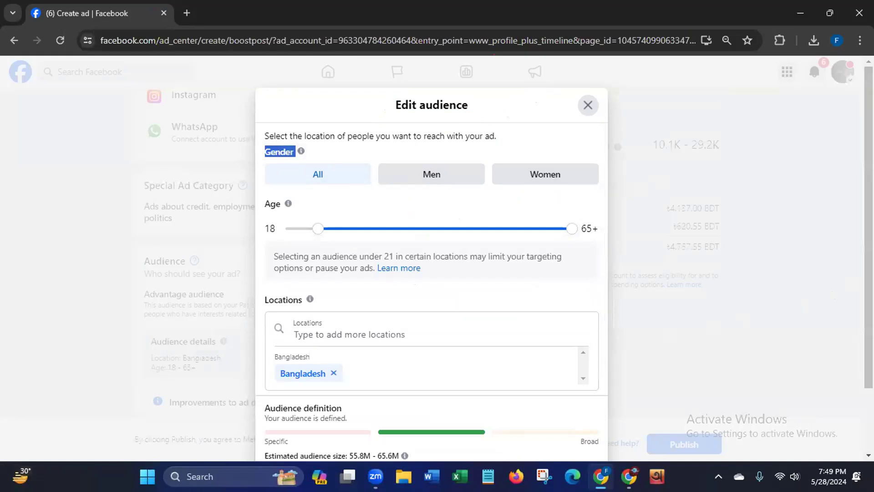
scroll(856, 277, down, 2)
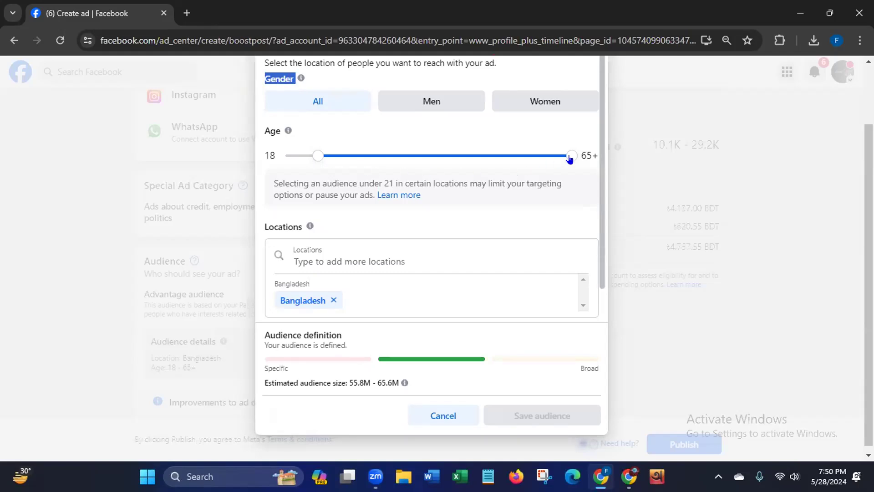
drag(569, 159, 440, 161)
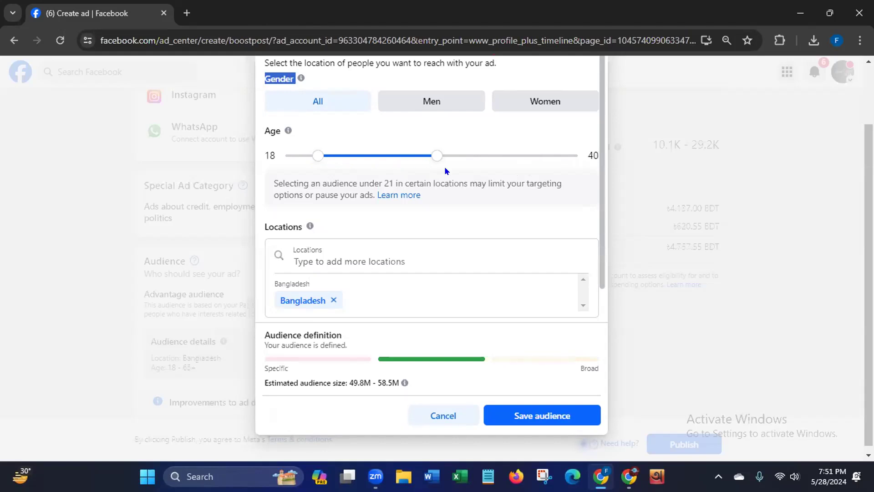
- Remove Bangladesh from the audience's targeted locations
click(269, 246)
drag(601, 241, 598, 250)
scroll(596, 264, down, 3)
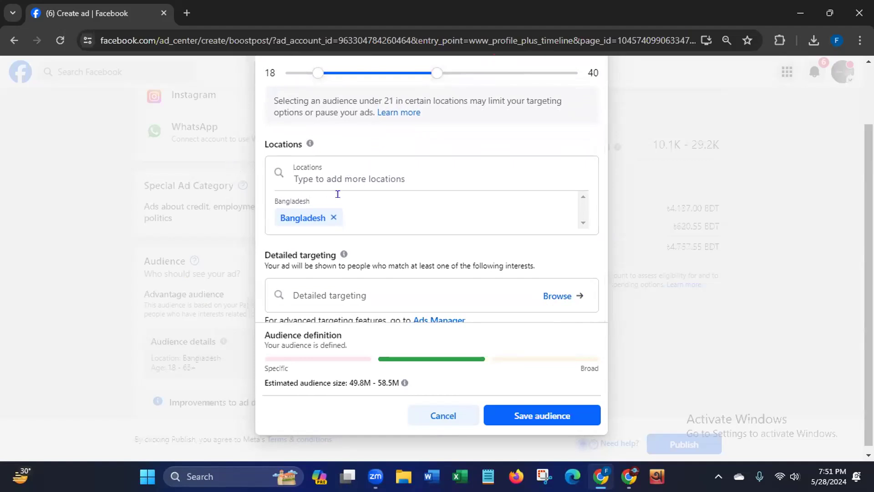
click(333, 218)
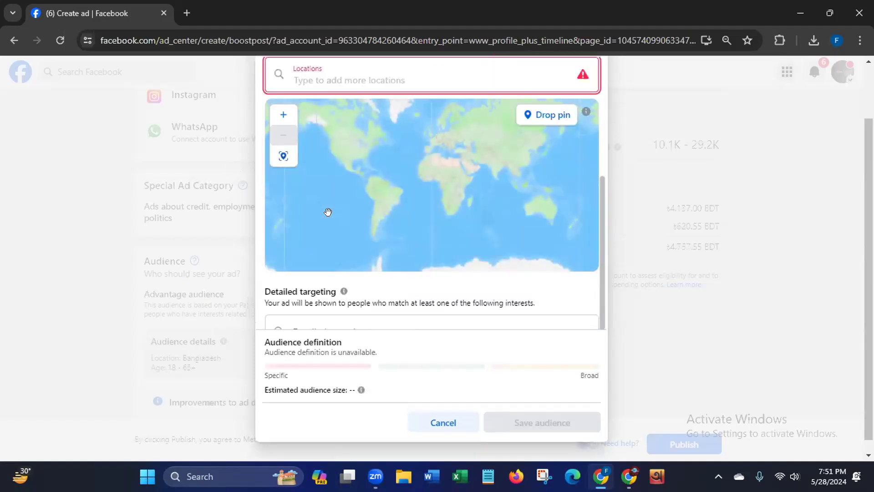
- Add the city of New York, United States, to the audience's targeted locations
drag(607, 209, 454, 152)
click(365, 165)
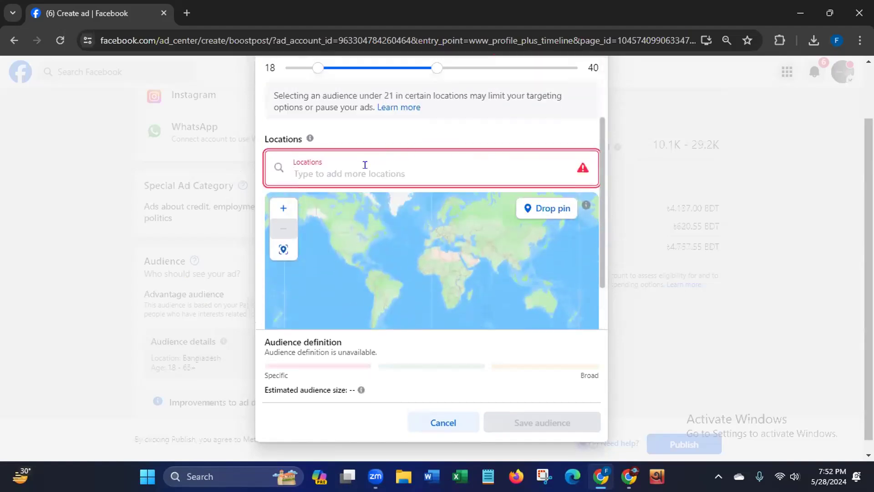
text(New)
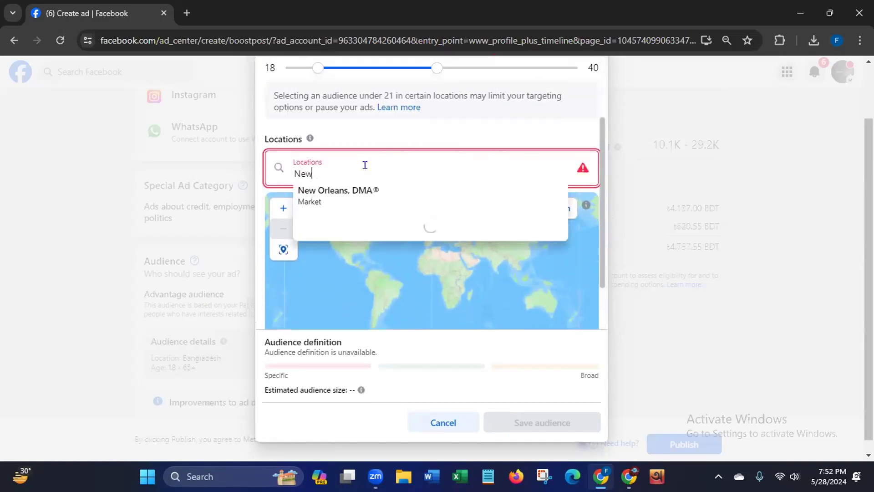
text(Y)
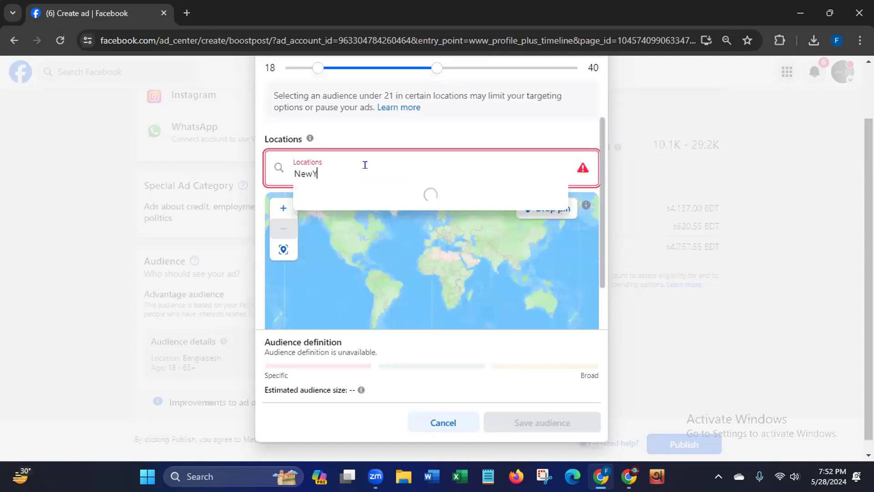
text(o)
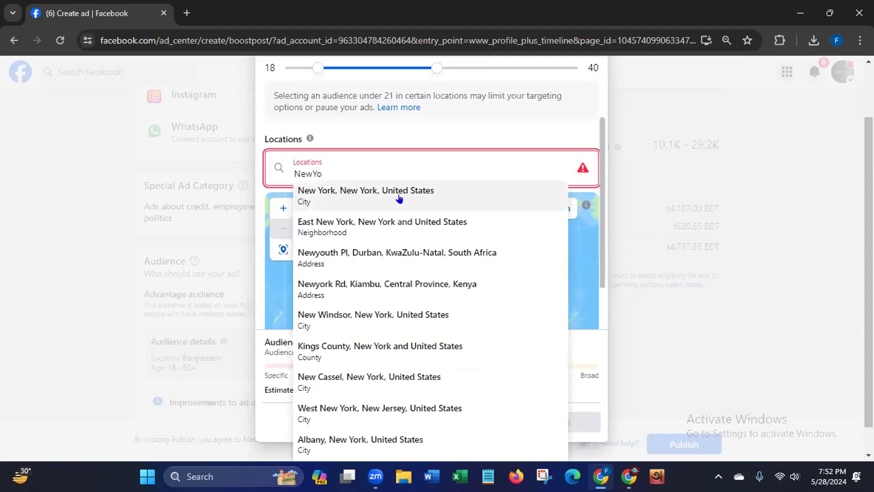
click(326, 195)
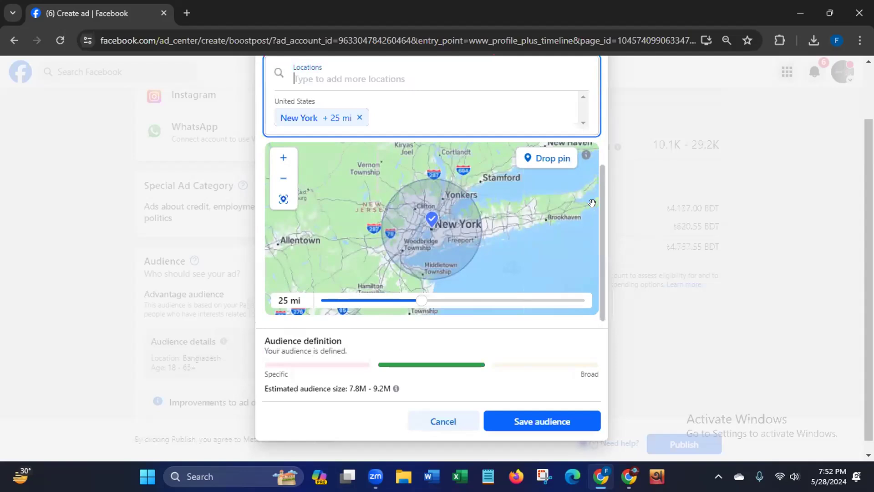
- Add the Australian Capital Territory, Australia, as another targeted location for the audience
scroll(599, 213, up, 2)
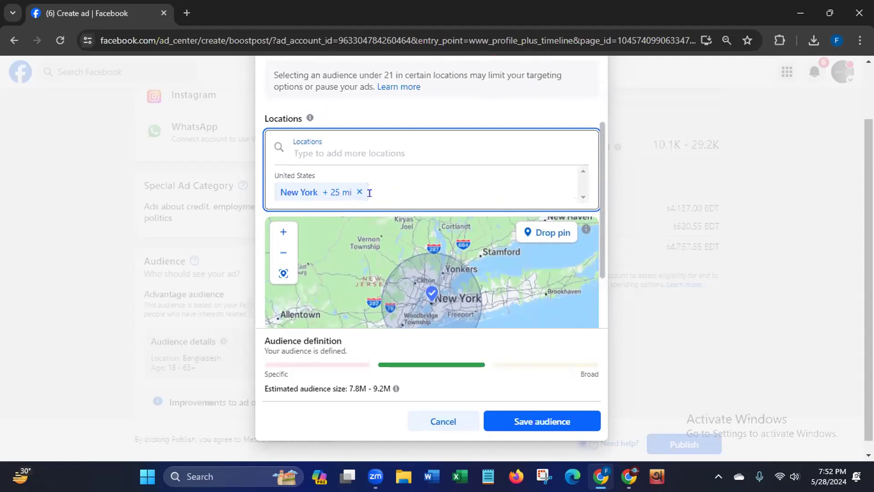
click(339, 145)
text(Aus)
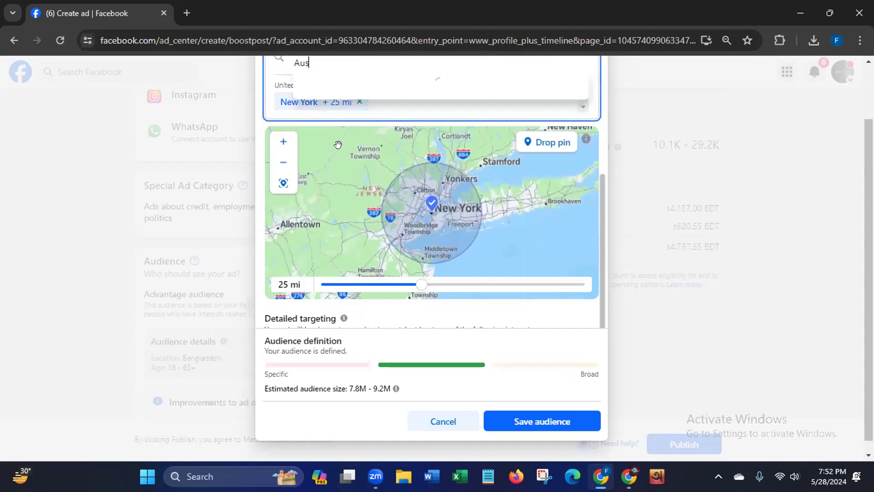
text(tralia)
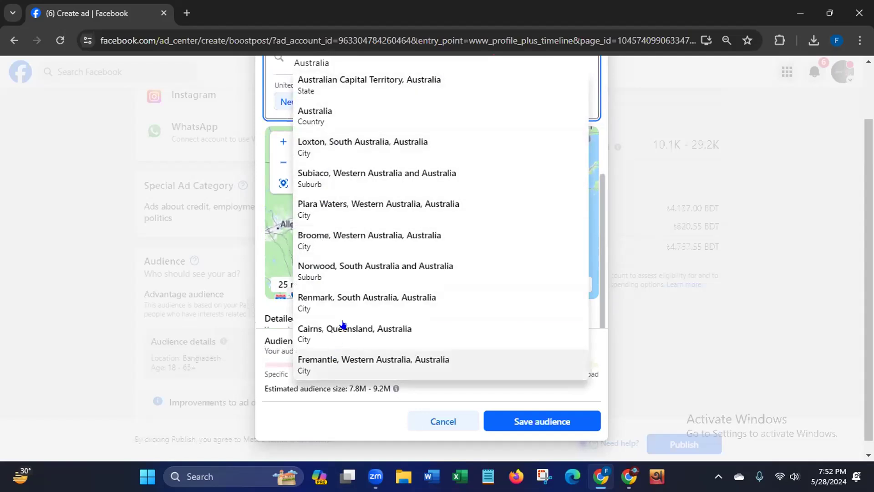
click(304, 86)
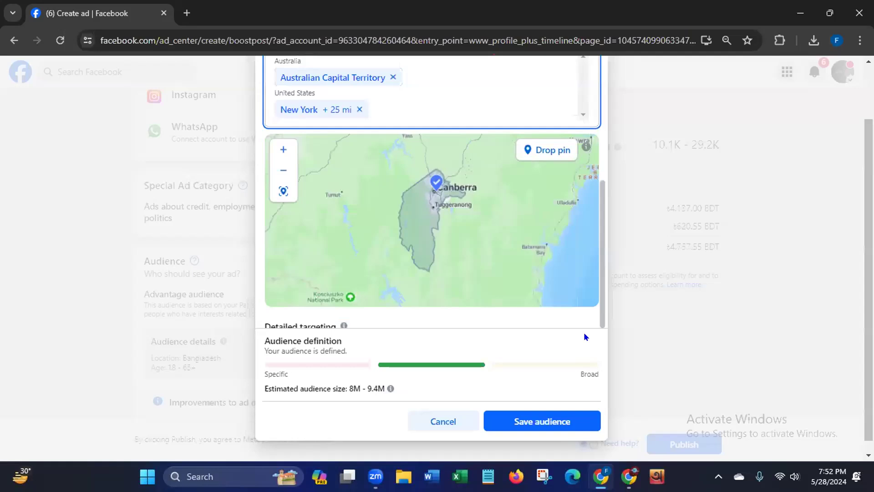
- Remove both the Australian Capital Territory and New York from the audience's targeted locations
scroll(599, 312, down, 2)
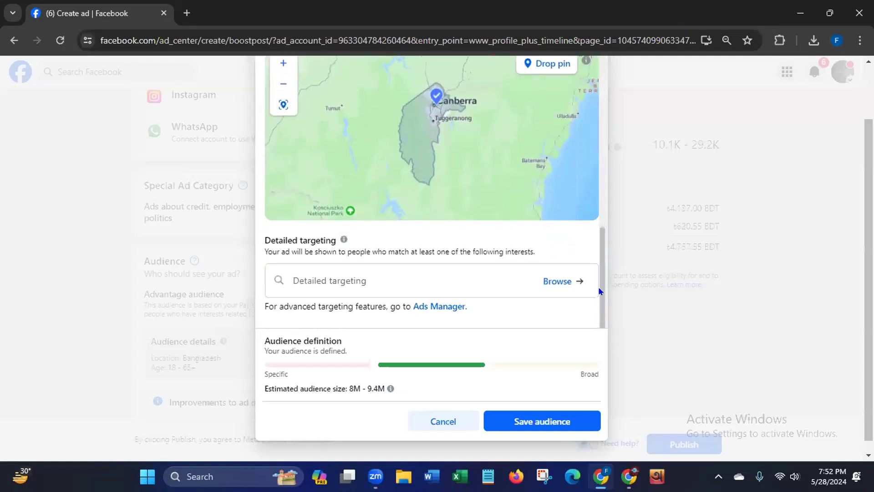
drag(599, 247, 601, 179)
scroll(600, 179, up, 2)
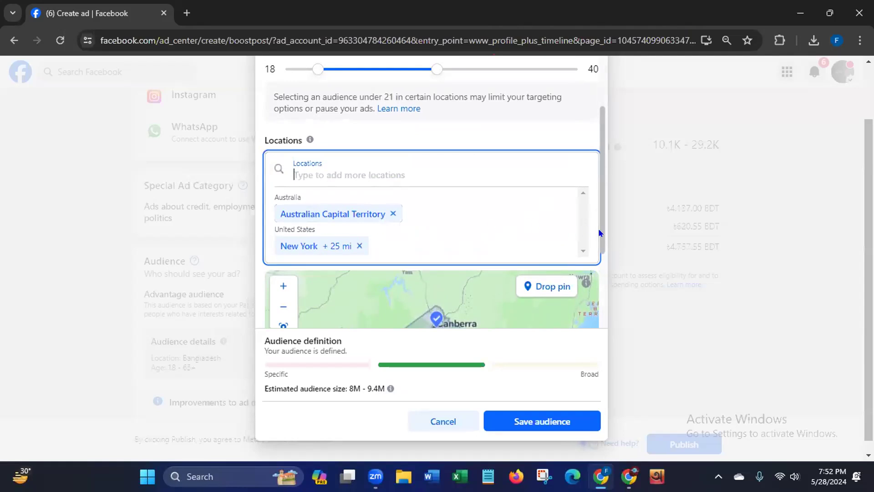
scroll(599, 227, down, 2)
scroll(599, 231, down, 3)
scroll(600, 191, up, 4)
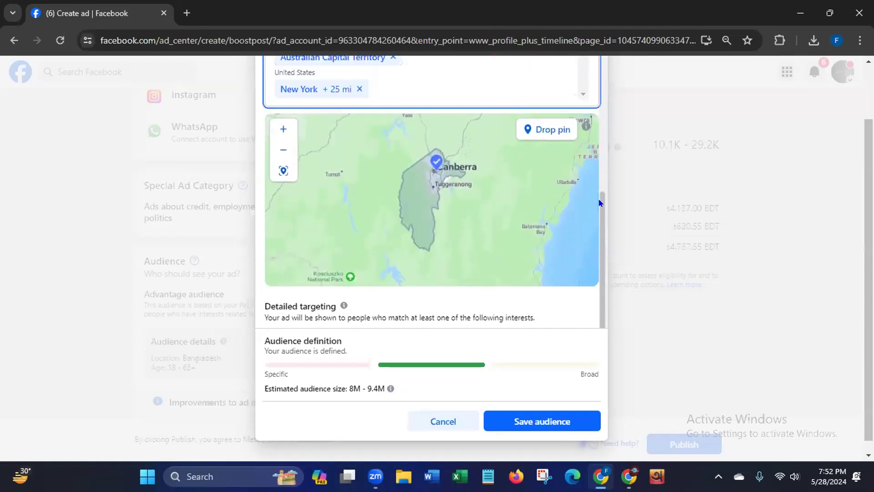
scroll(599, 143, up, 2)
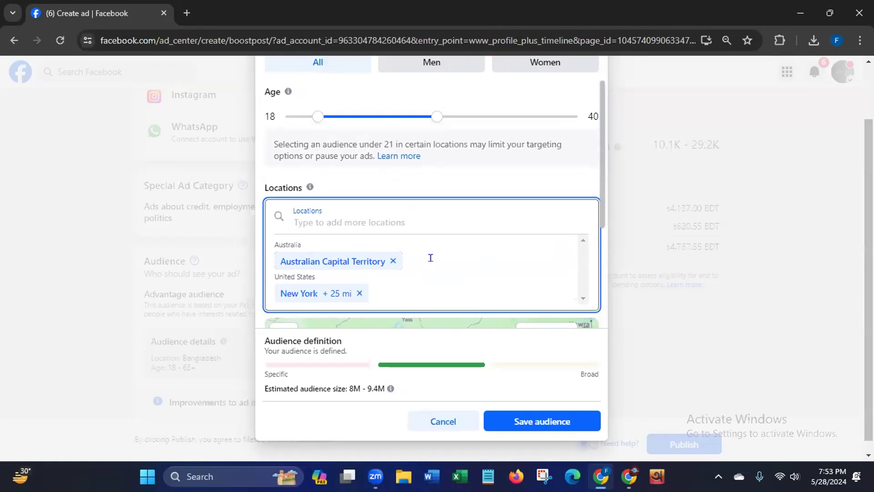
click(393, 261)
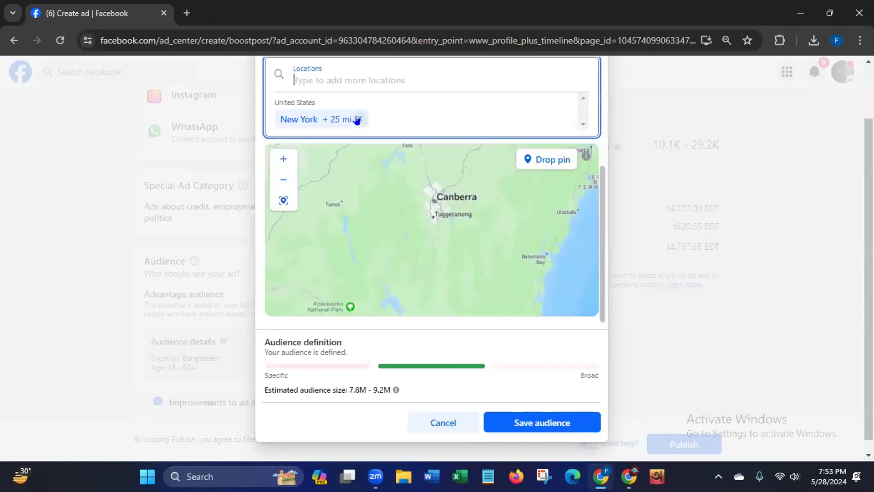
click(359, 119)
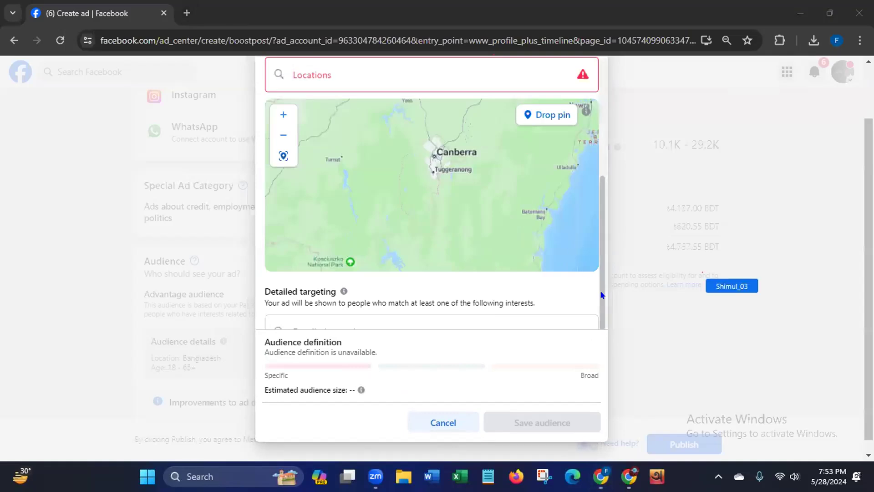
- Add the city of Dhaka, Dhaka Division, Bangladesh, to the audience's targeted locations
drag(601, 294, 601, 224)
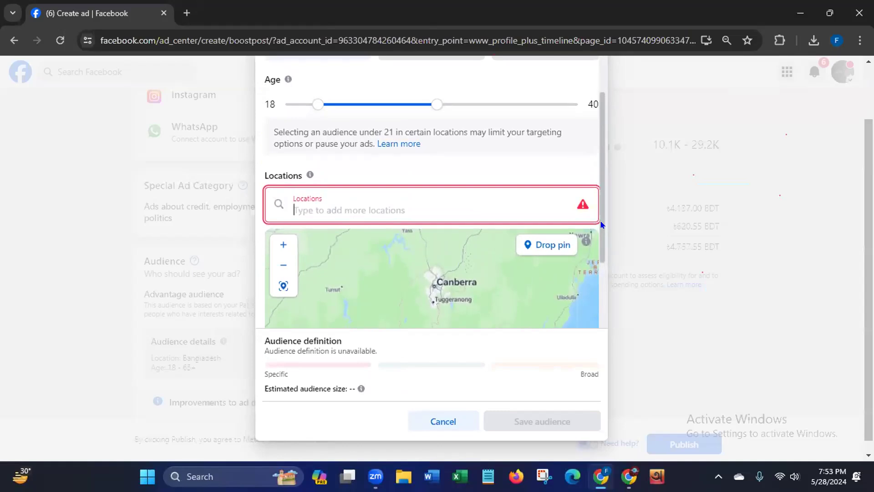
click(418, 203)
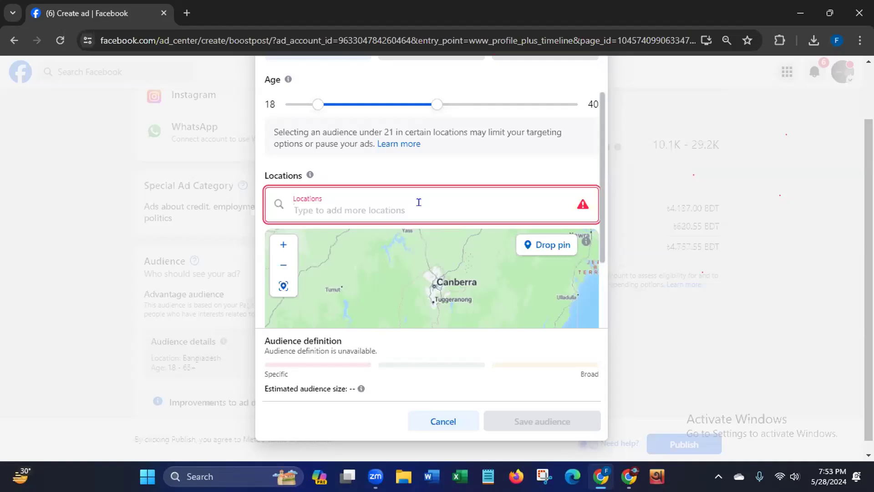
text(Dhaka)
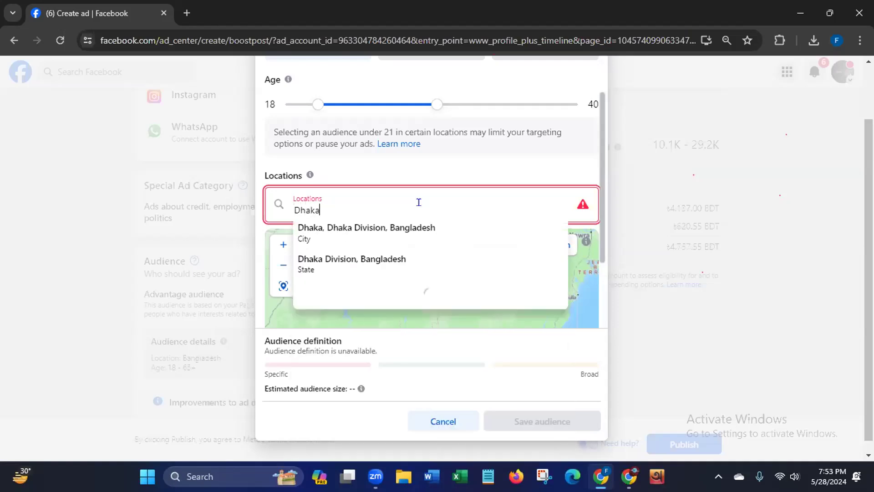
click(338, 232)
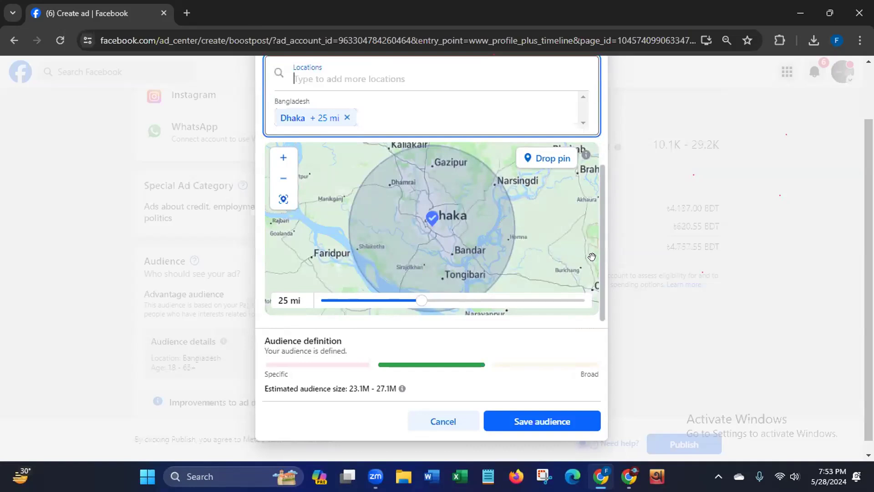
- Add the city of Chittagong, Chittagong Division, Bangladesh, as a further targeted location
scroll(599, 227, up, 2)
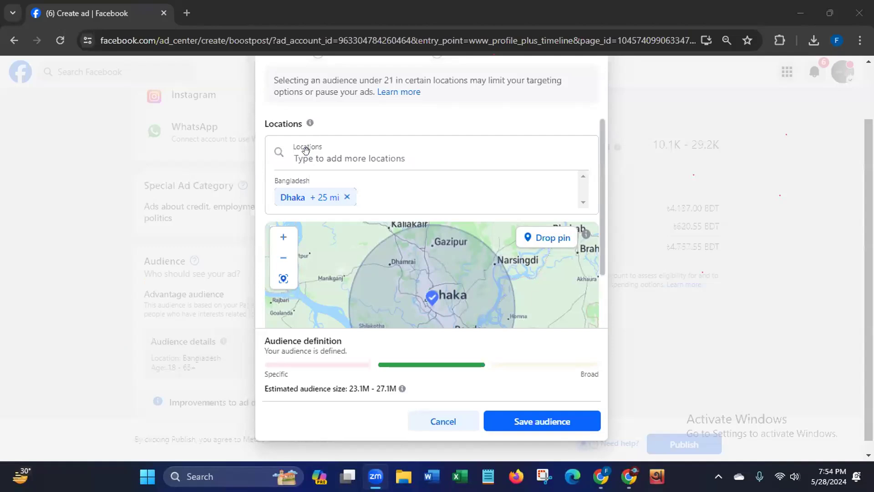
scroll(306, 150, down, 2)
click(329, 74)
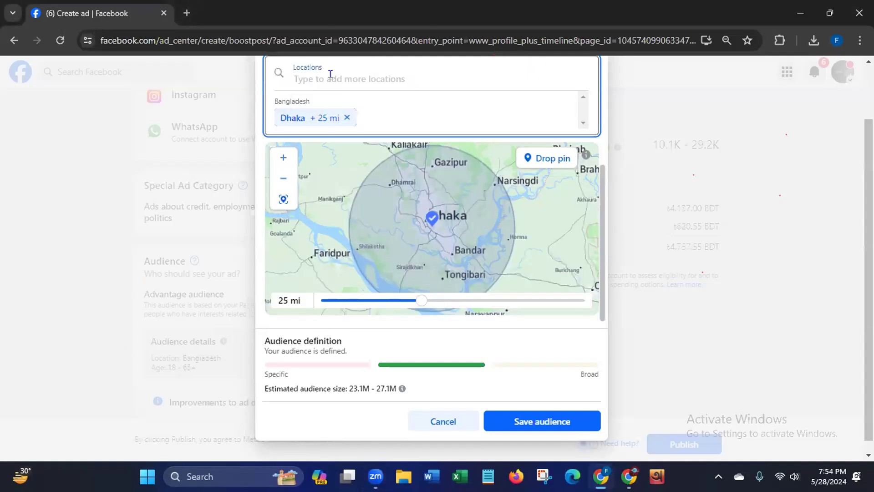
text(Ch)
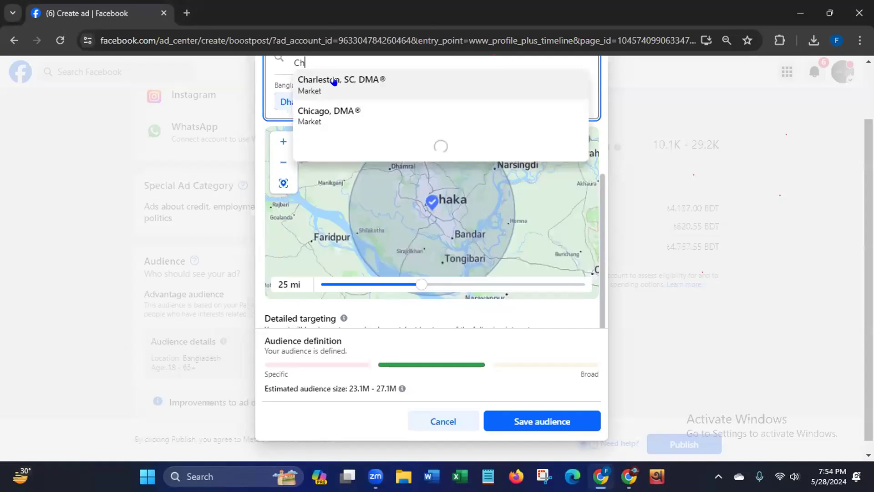
text(itt)
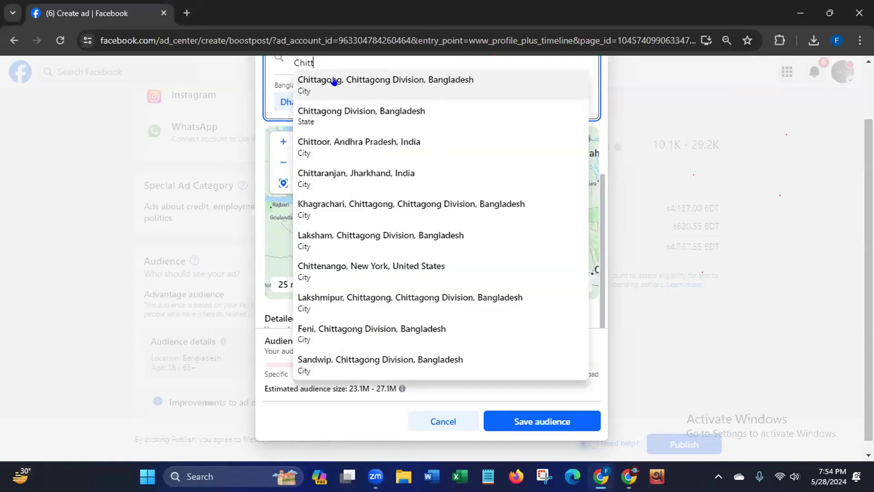
click(334, 82)
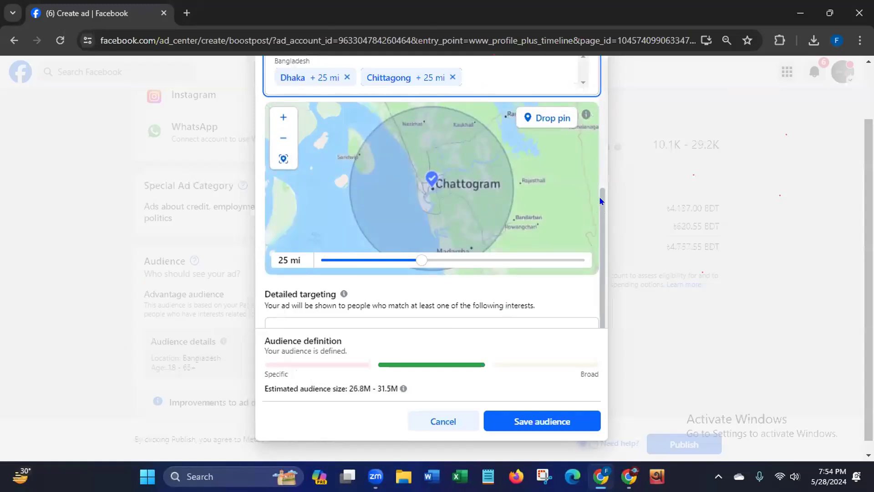
- Search the locations for Sylhet and add the state Sylhet Division, Bangladesh, to the audience
scroll(600, 200, up, 5)
click(336, 256)
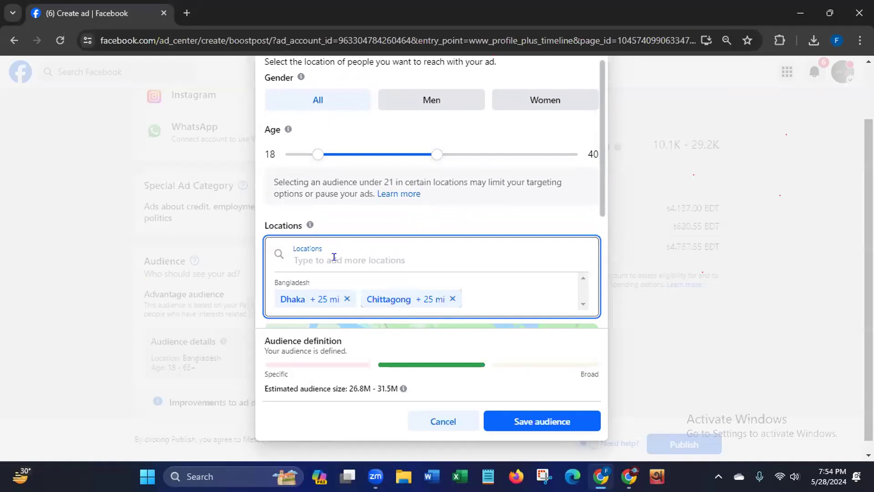
text(Syl)
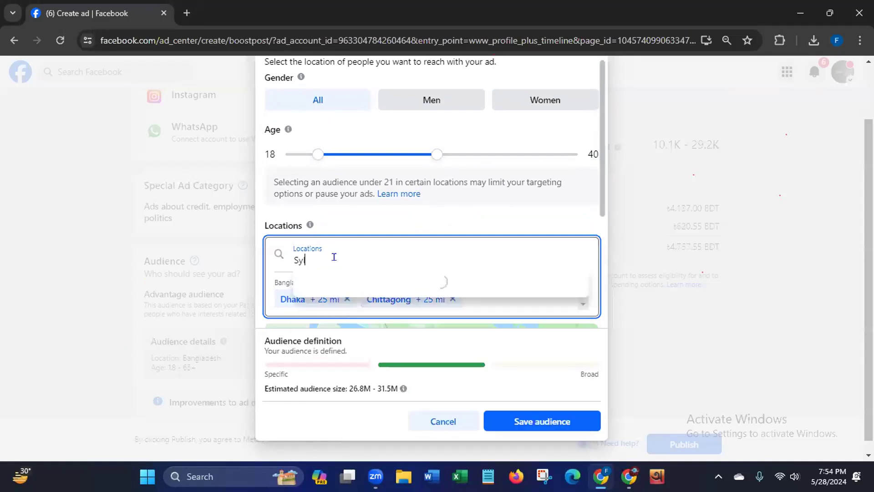
text(het)
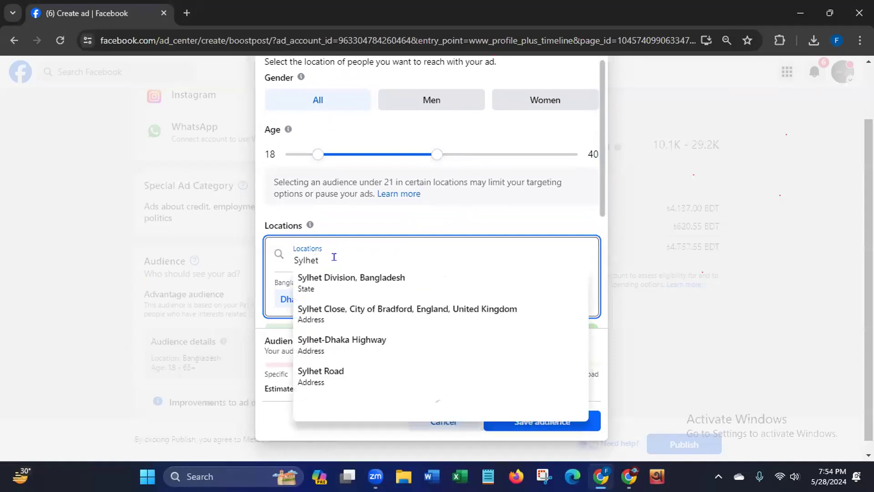
click(312, 284)
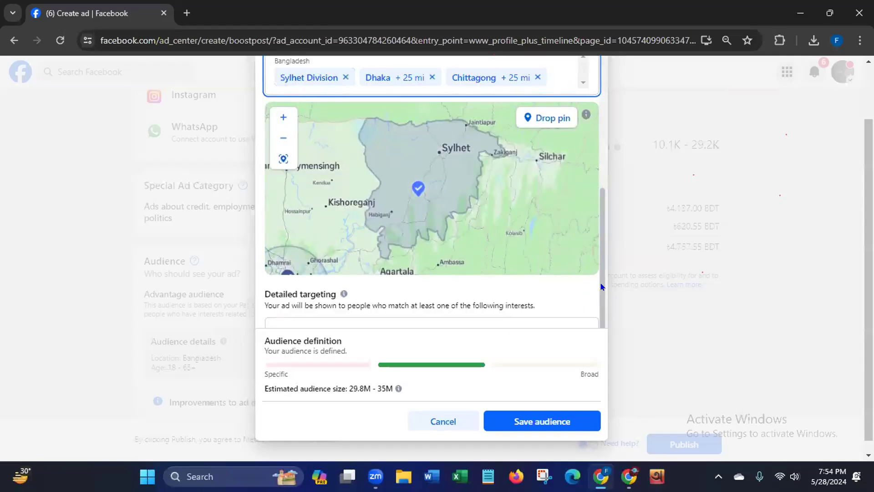
- Search the locations for Barishal and add the address Barishal Highway, Barisal, Barisal Division, Bangladesh, to the audience
drag(605, 282, 607, 250)
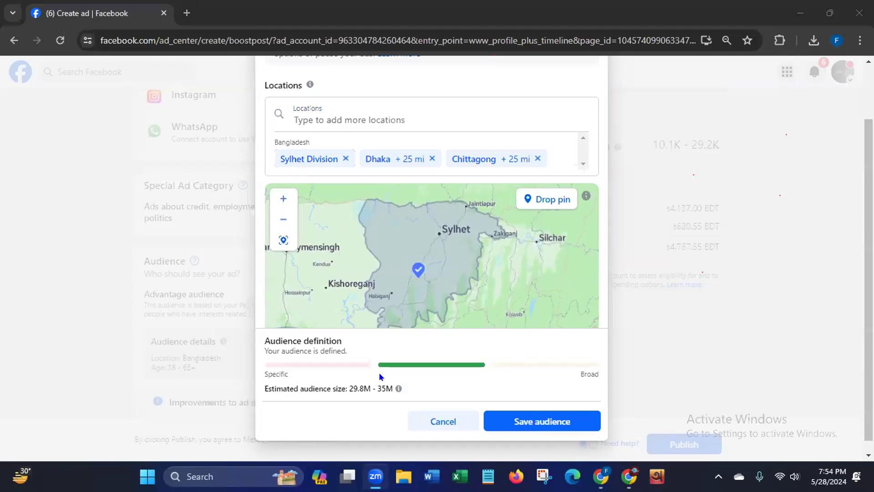
drag(601, 237, 598, 180)
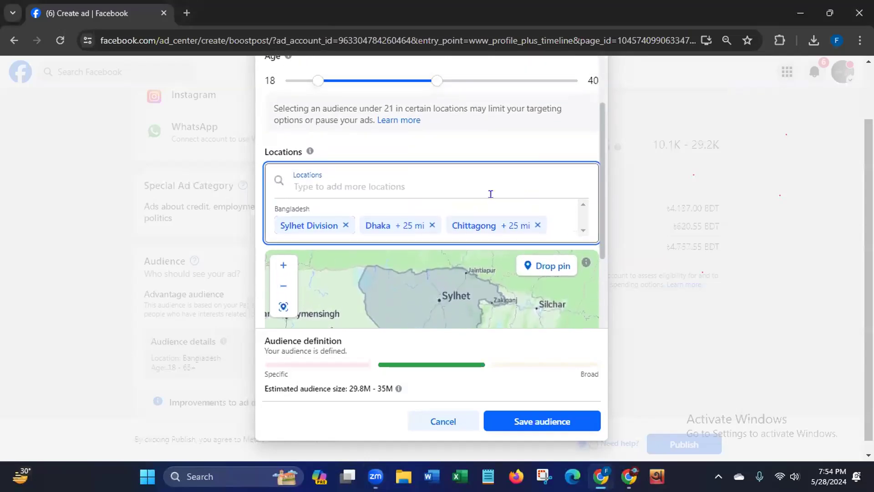
click(309, 185)
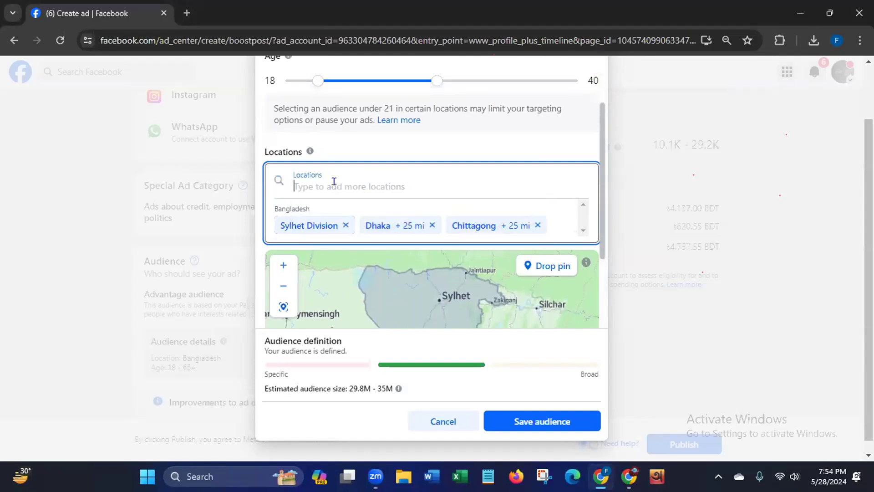
text(Bari)
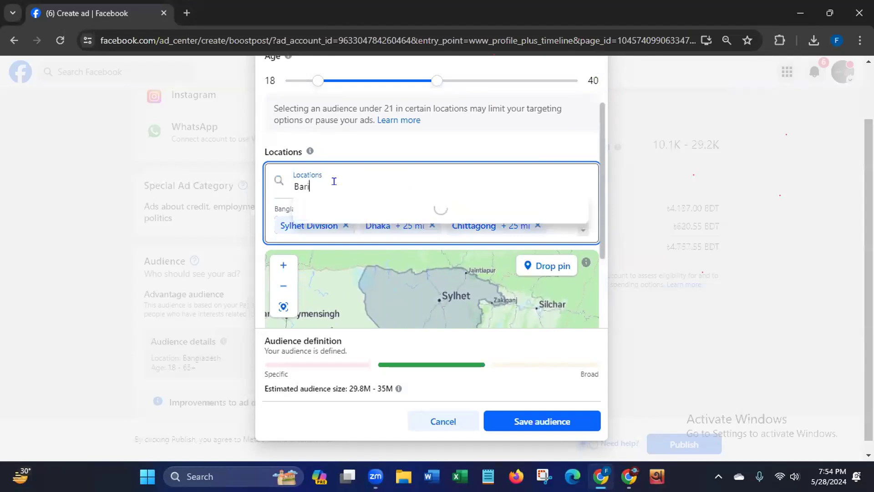
text(shal)
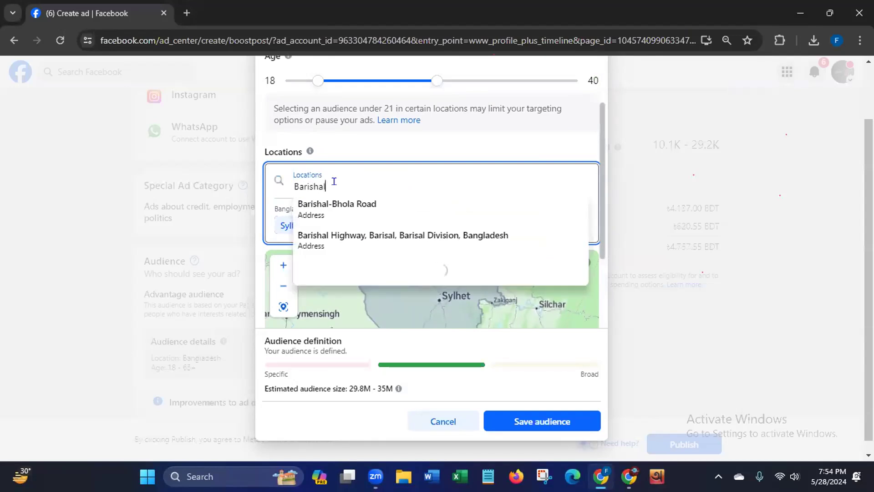
click(317, 234)
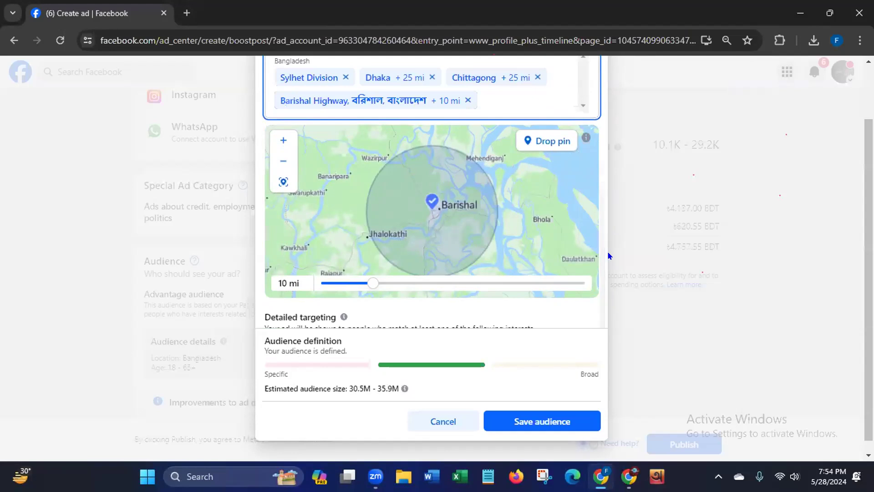
drag(602, 262, 589, 324)
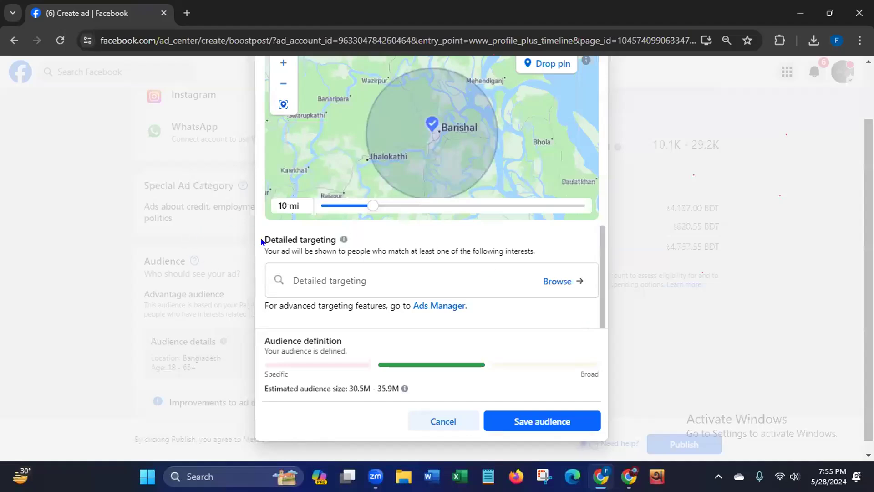
- Open the browsable detailed targeting categories for the audience
drag(264, 239, 345, 240)
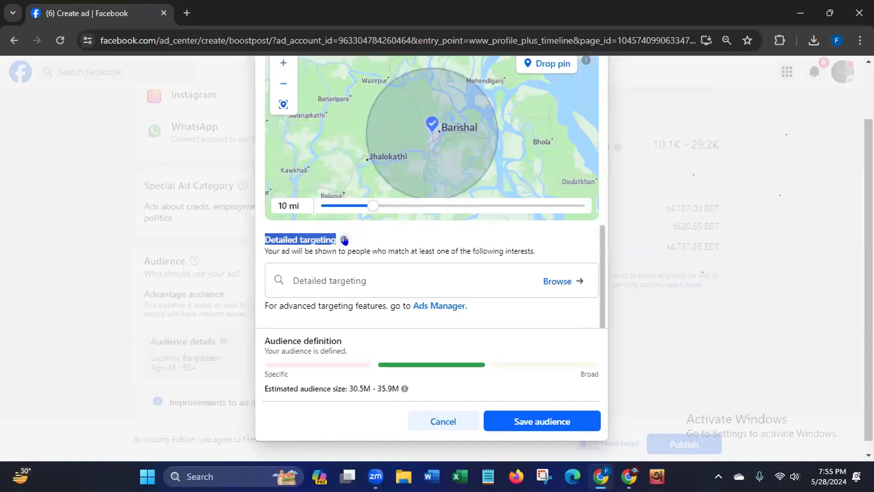
click(308, 283)
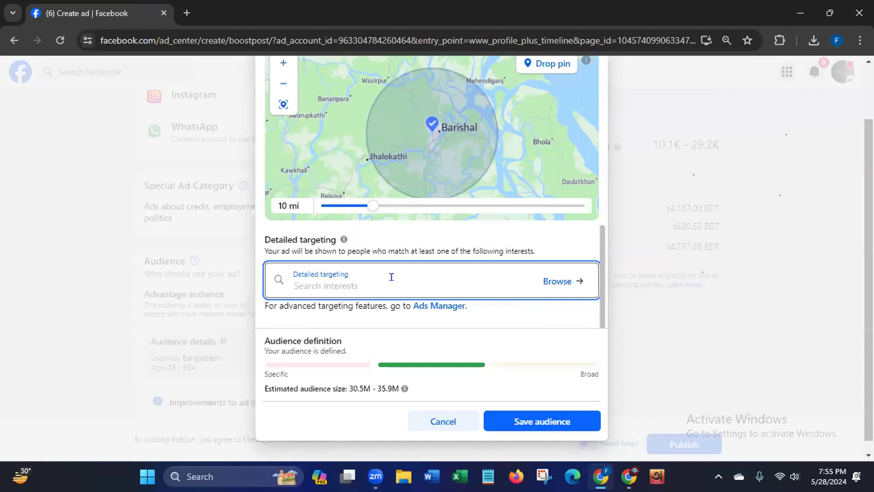
click(557, 283)
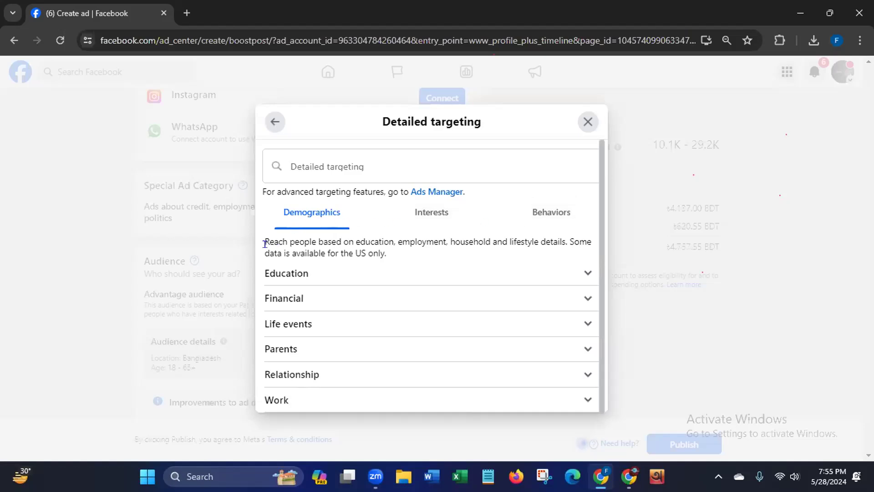
- Review the Education options under Demographics and the category lists under Interests and Behaviors
drag(263, 237, 392, 251)
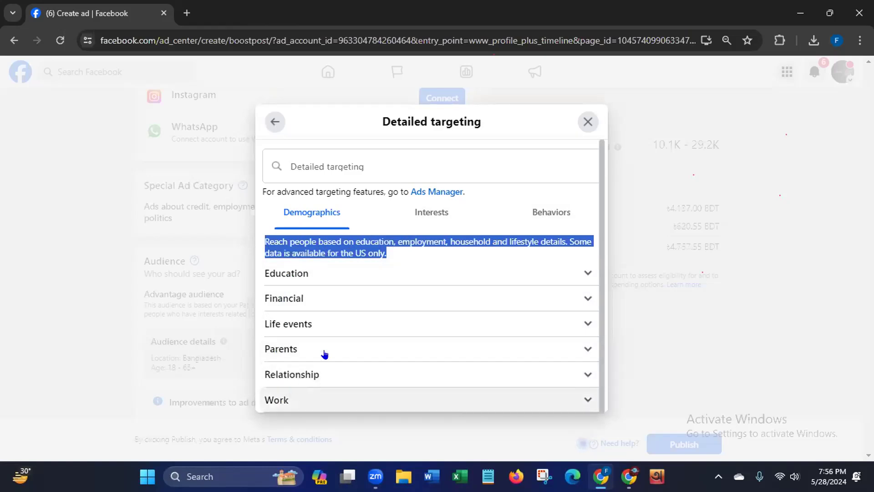
click(588, 273)
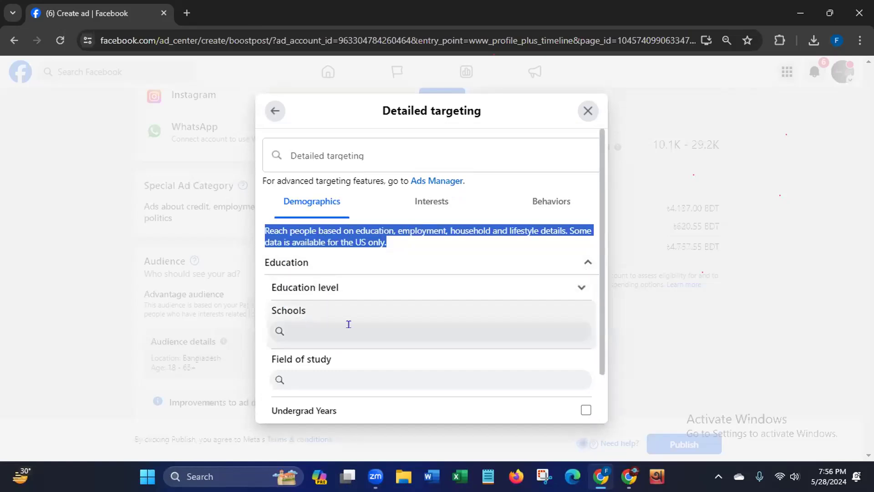
scroll(600, 344, down, 3)
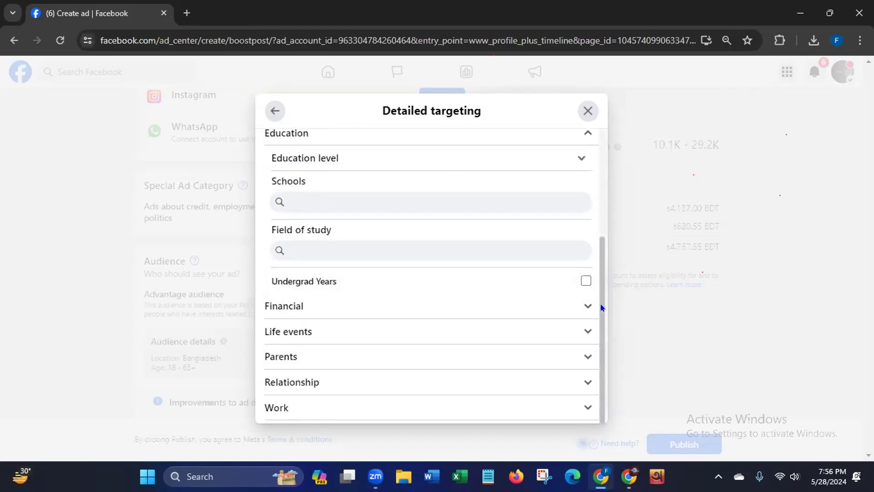
drag(599, 307, 599, 213)
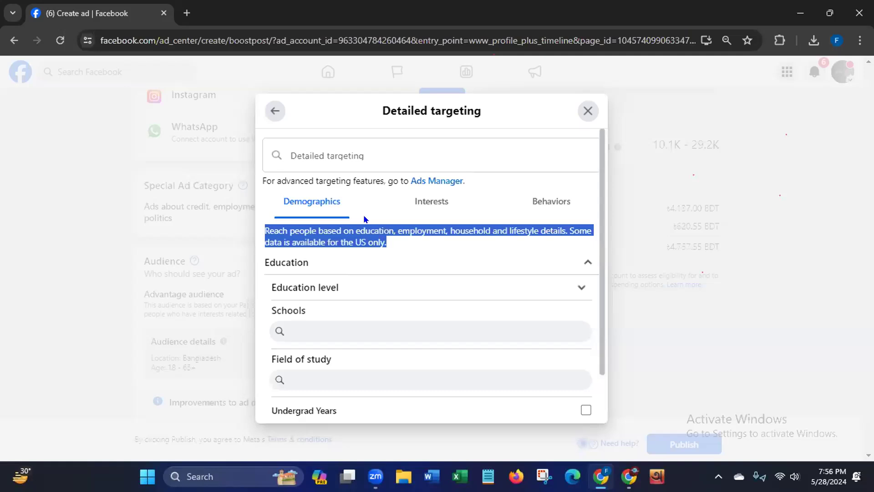
click(428, 198)
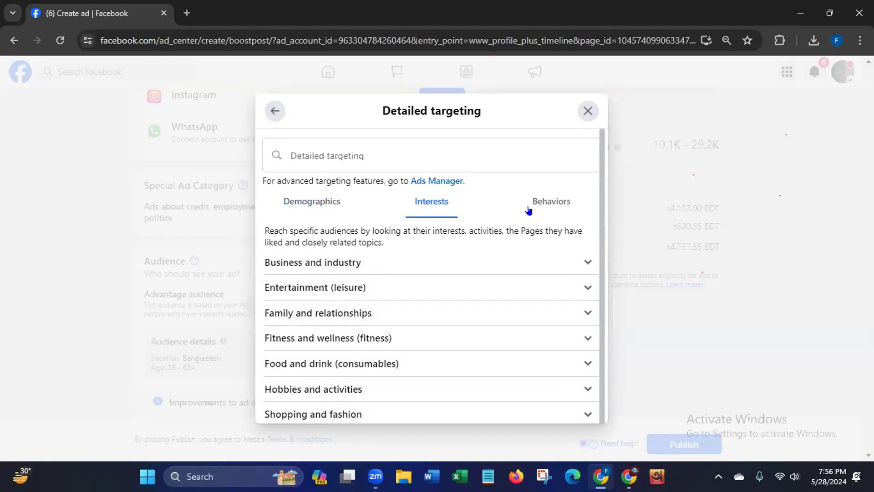
click(555, 199)
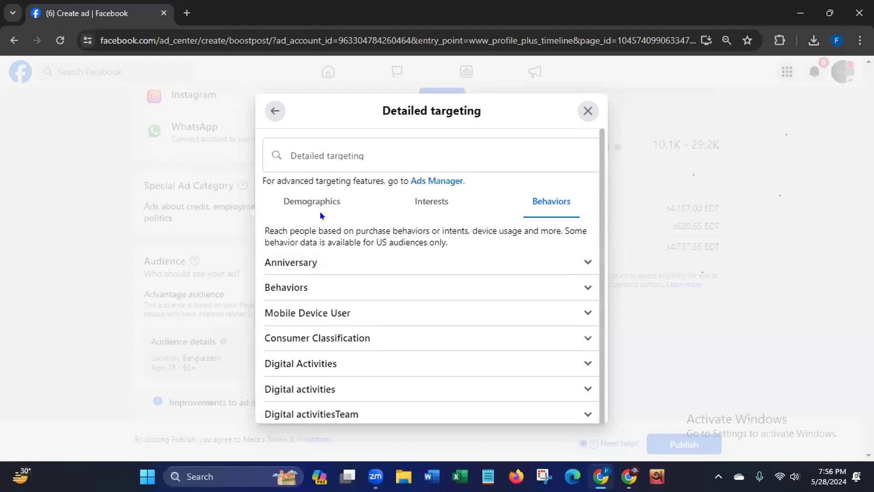
click(306, 202)
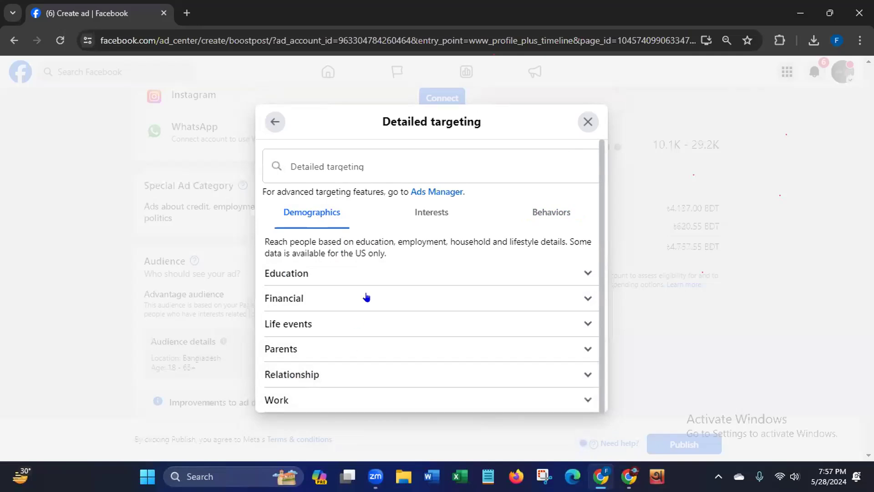
click(435, 214)
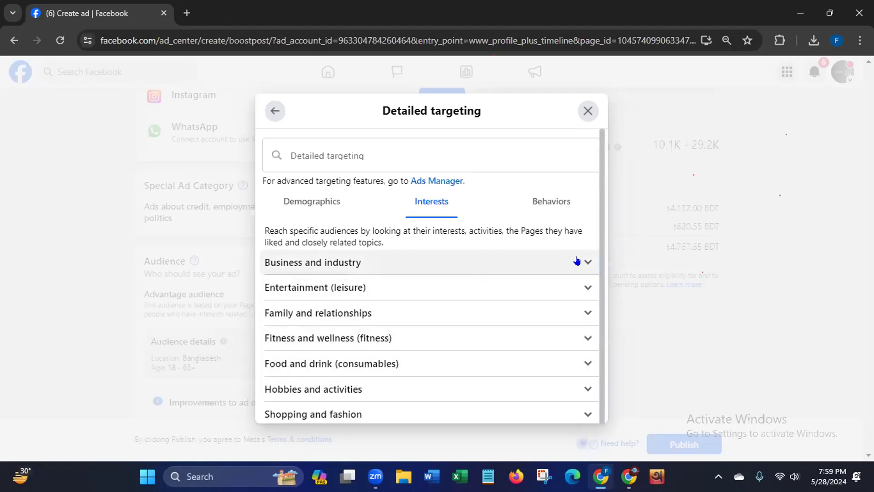
- Return to Demographics and examine the targeting options under Financial, Relationship and Education
click(294, 204)
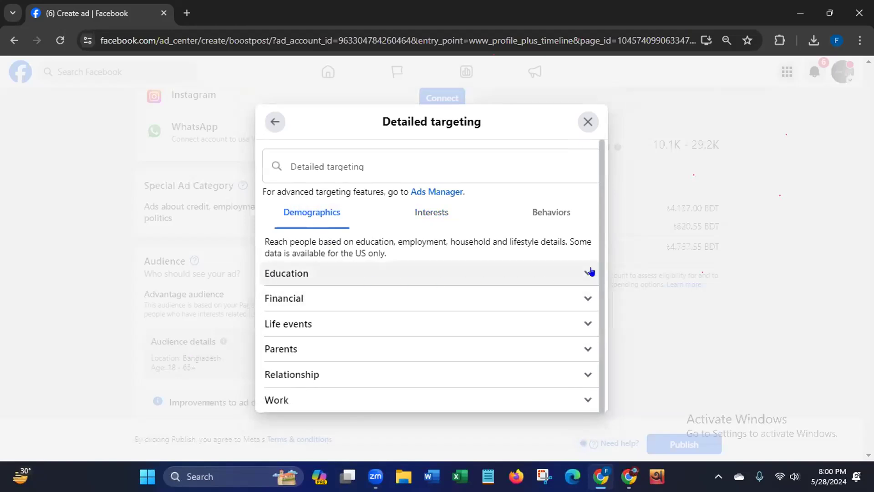
click(587, 300)
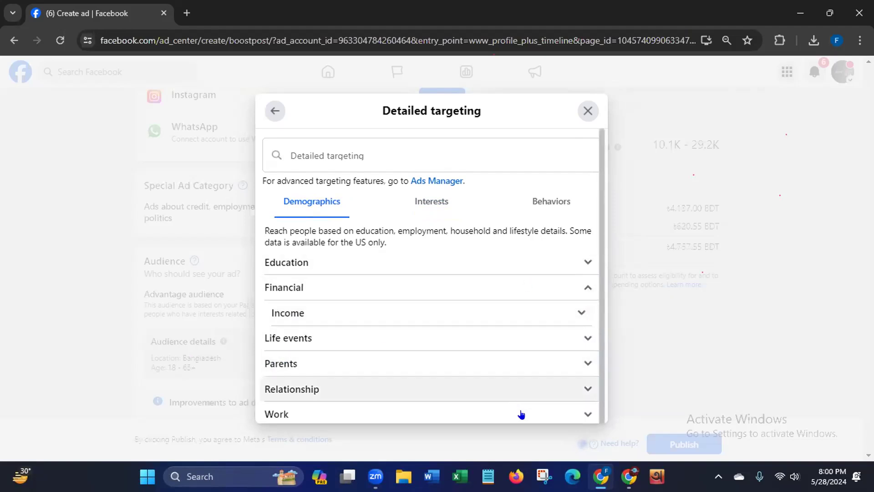
click(588, 389)
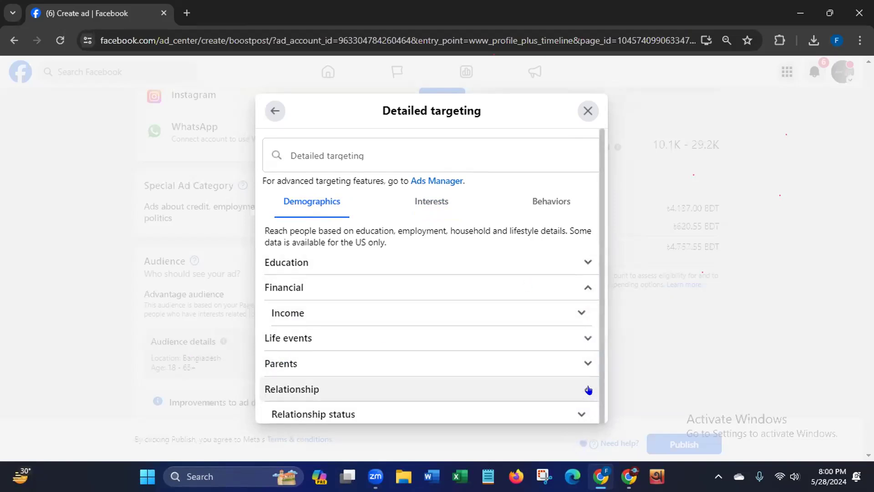
scroll(598, 409, down, 1)
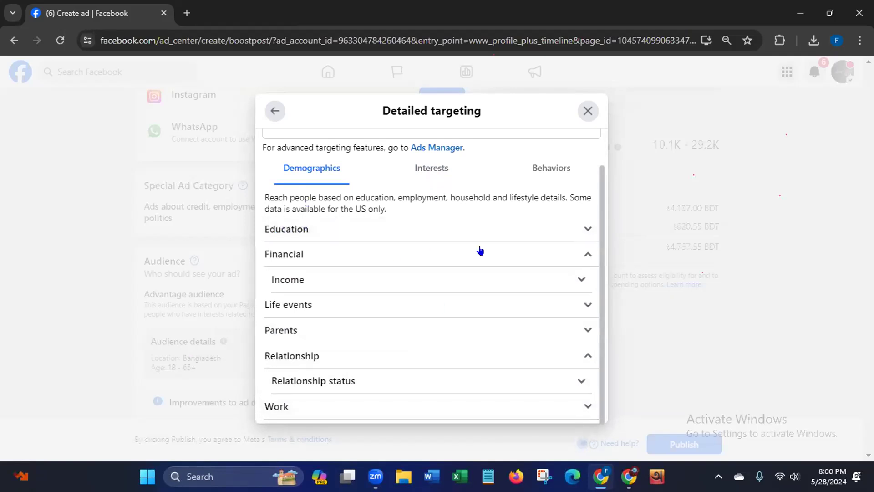
click(587, 230)
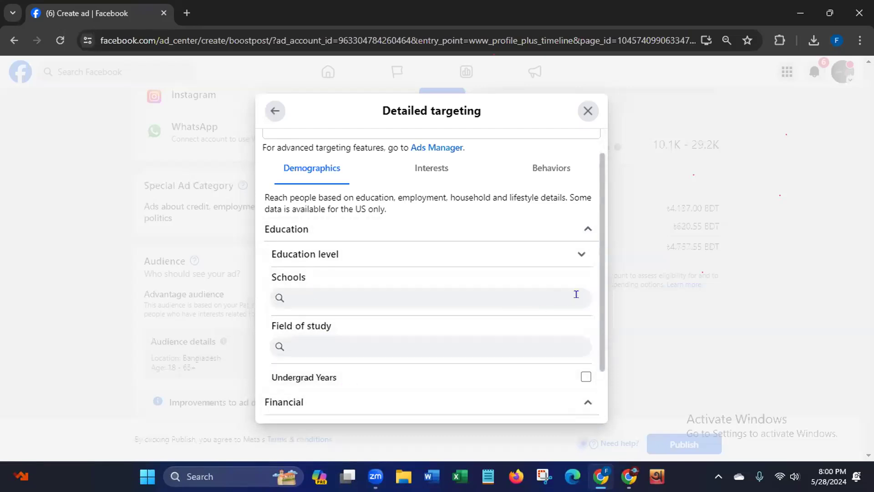
scroll(595, 321, down, 1)
scroll(593, 390, down, 3)
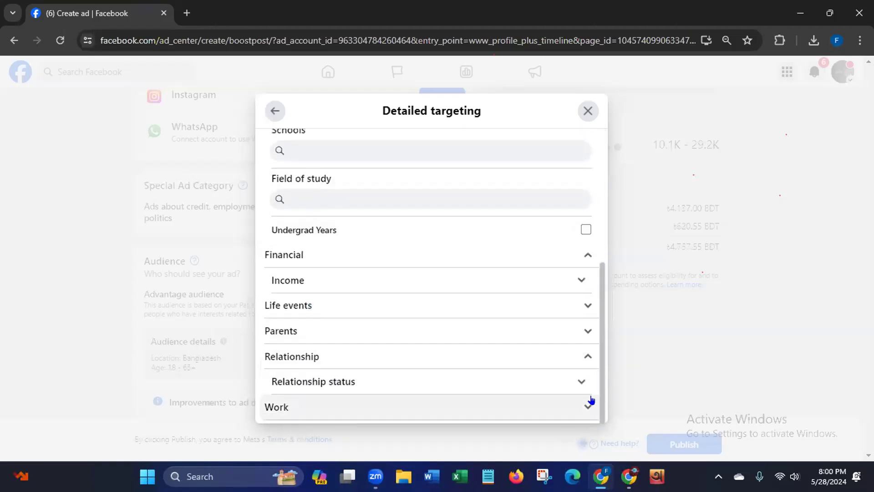
- Select IT and Technical Services from the industries in the Work demographics for the audience's detailed targeting
click(576, 407)
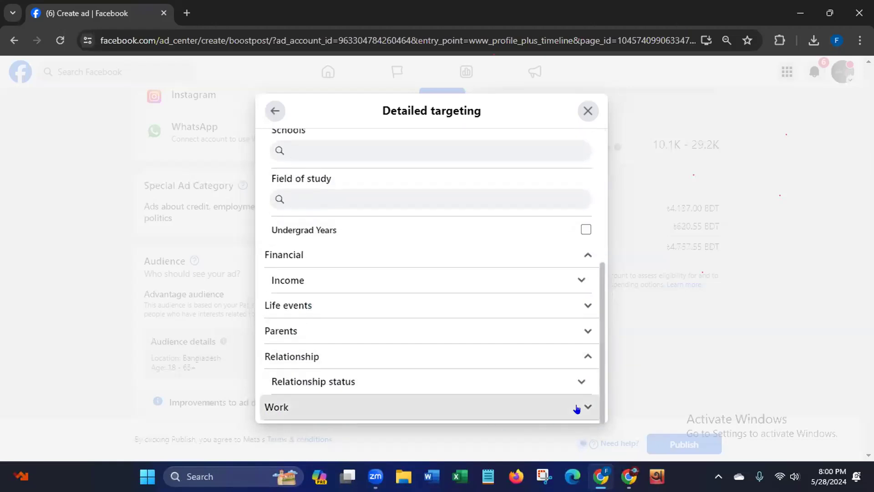
scroll(600, 369, down, 3)
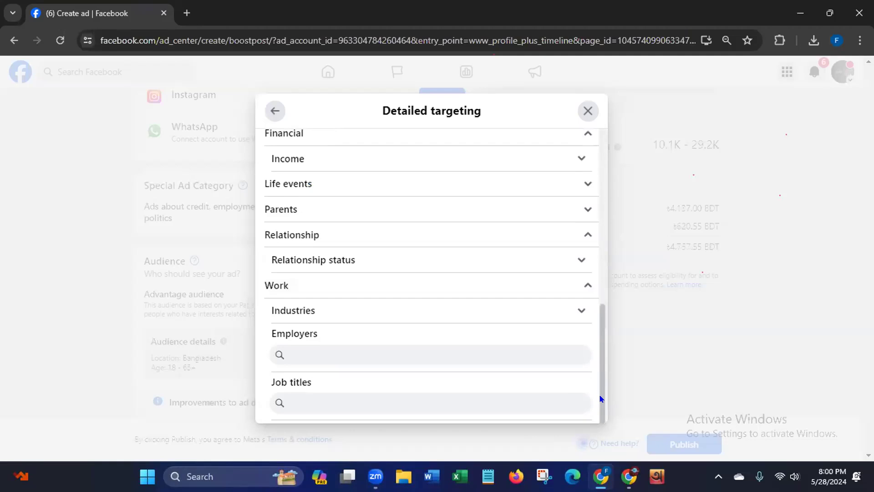
click(581, 311)
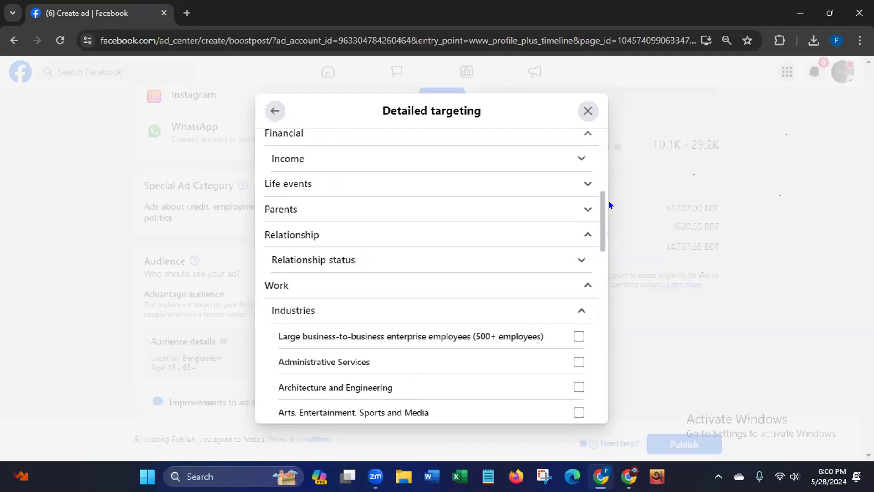
scroll(599, 220, down, 4)
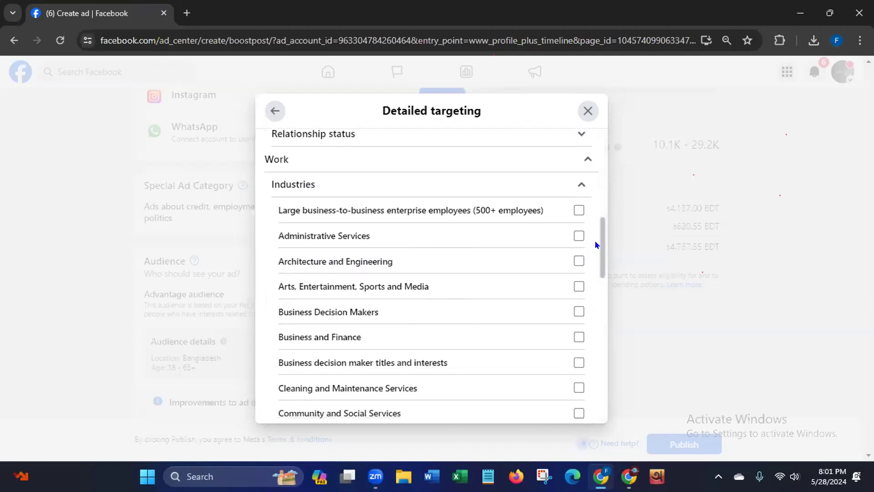
scroll(594, 259, down, 3)
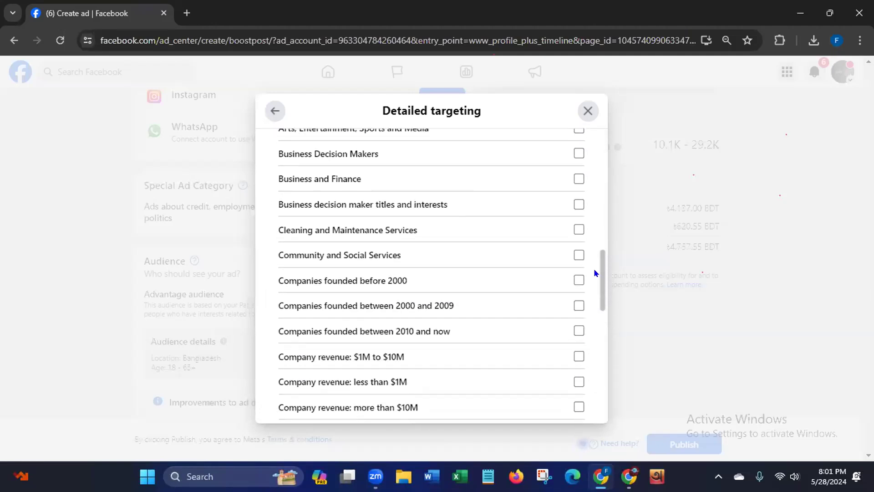
scroll(594, 273, down, 1)
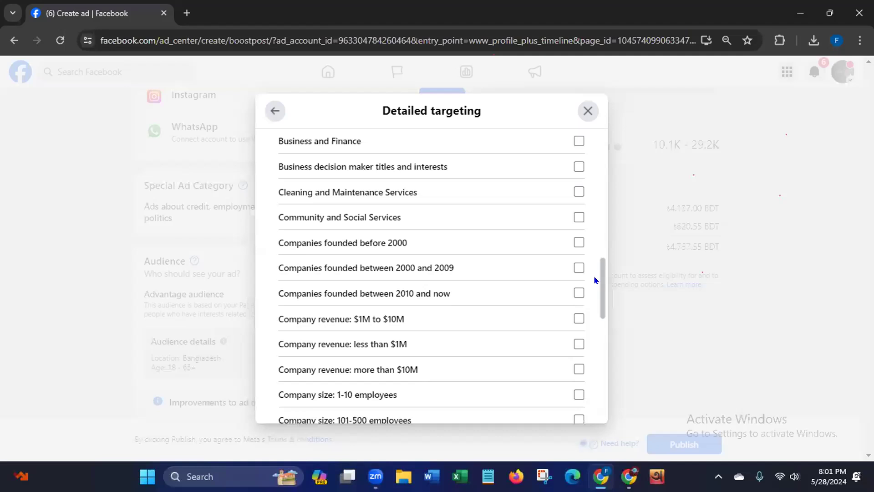
scroll(593, 281, down, 1)
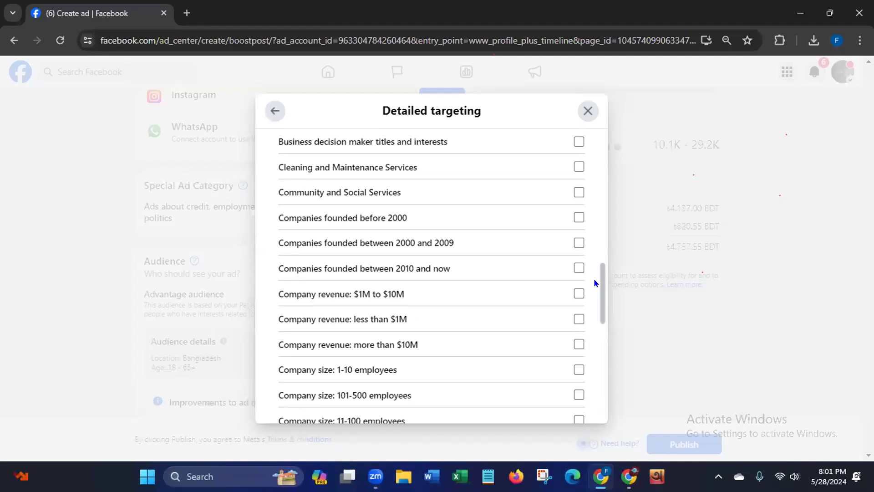
scroll(593, 280, down, 5)
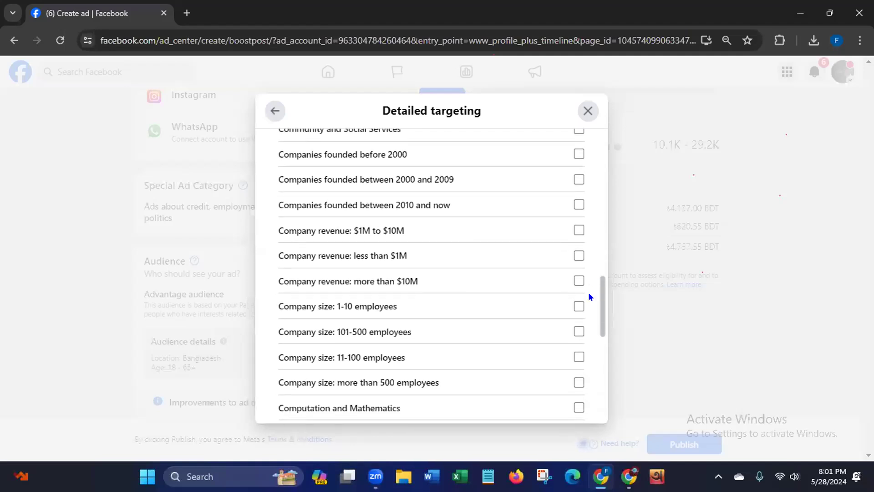
scroll(586, 304, down, 4)
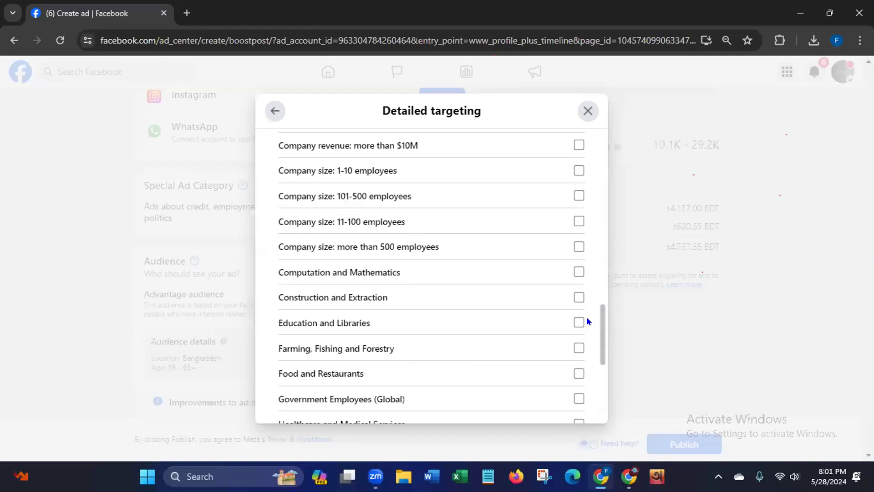
scroll(588, 324, down, 4)
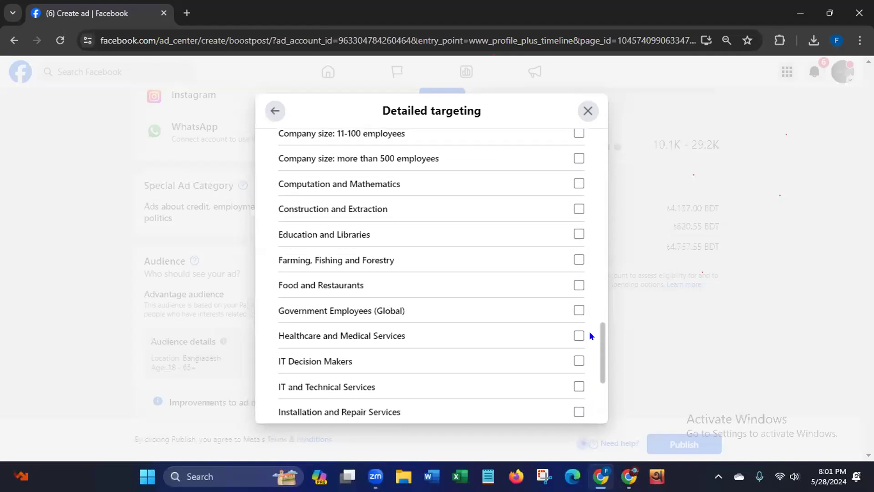
scroll(591, 347, down, 3)
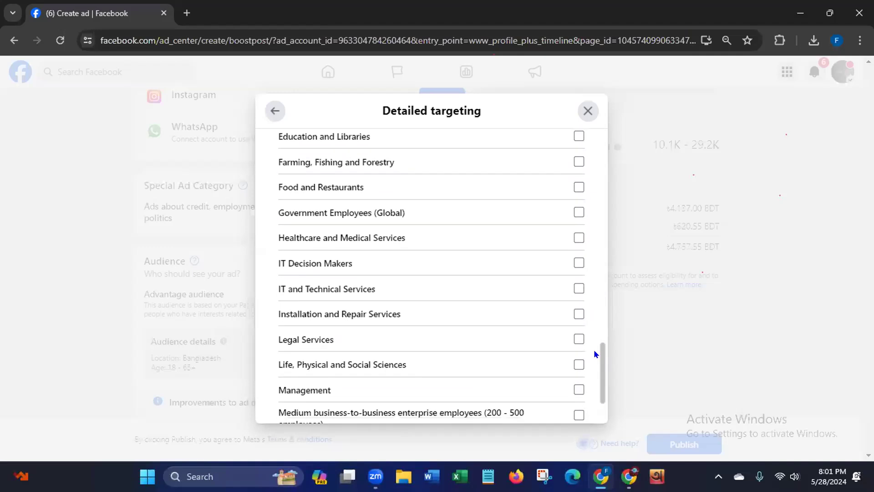
scroll(594, 362, down, 5)
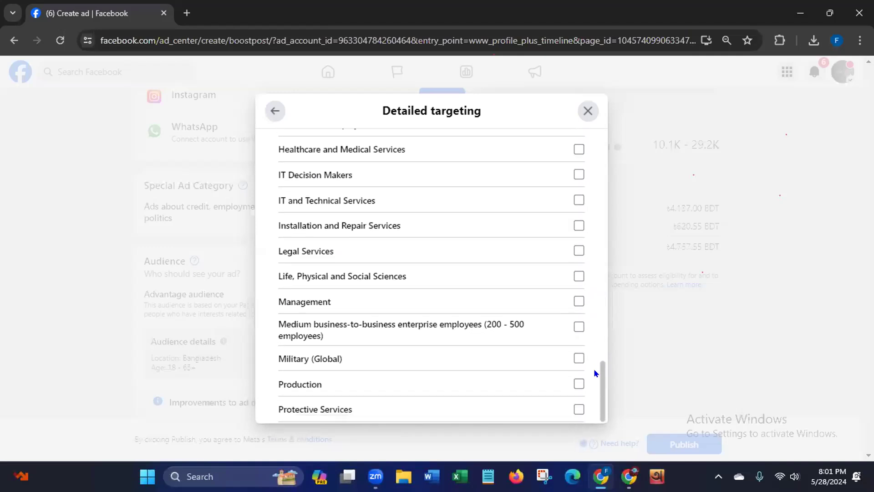
scroll(594, 385, down, 4)
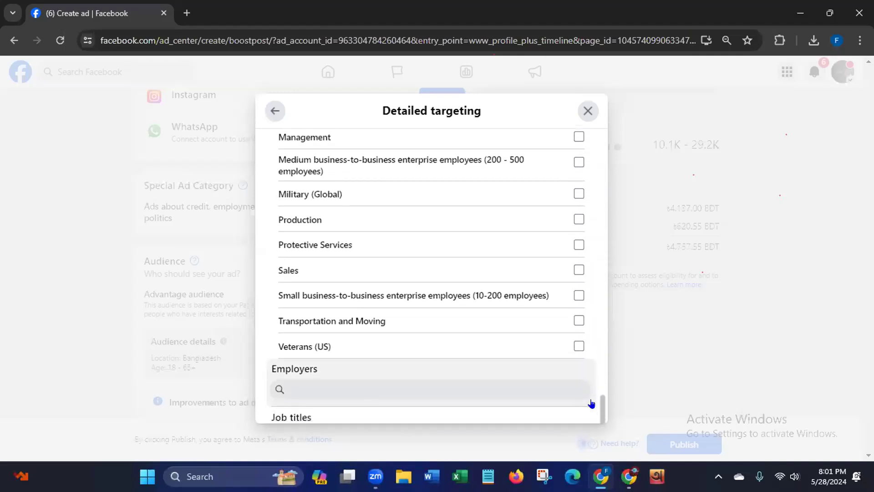
scroll(590, 399, up, 5)
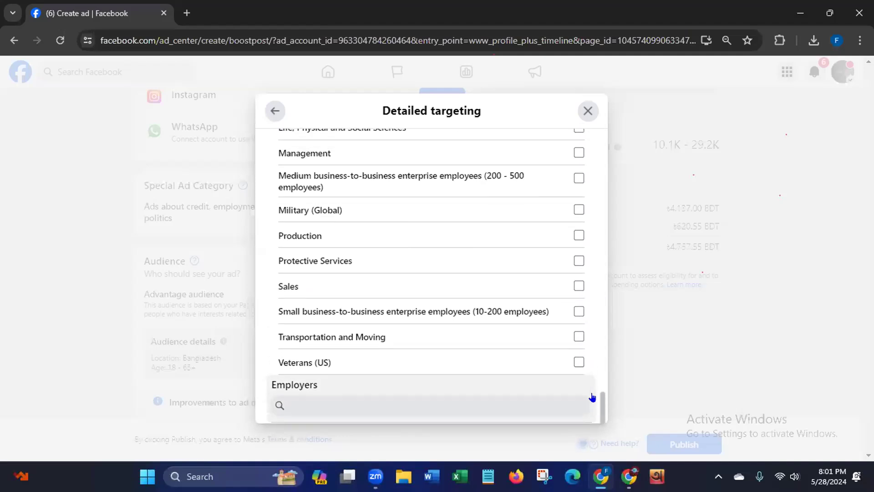
scroll(597, 377, up, 4)
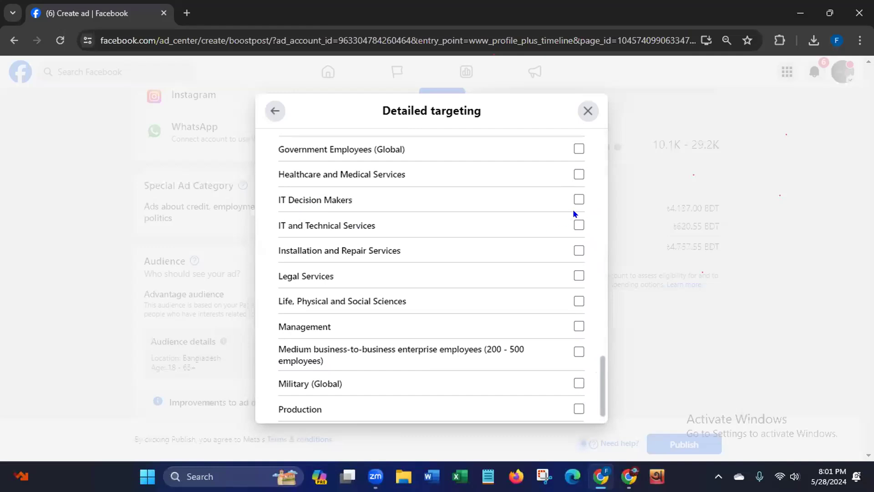
click(575, 225)
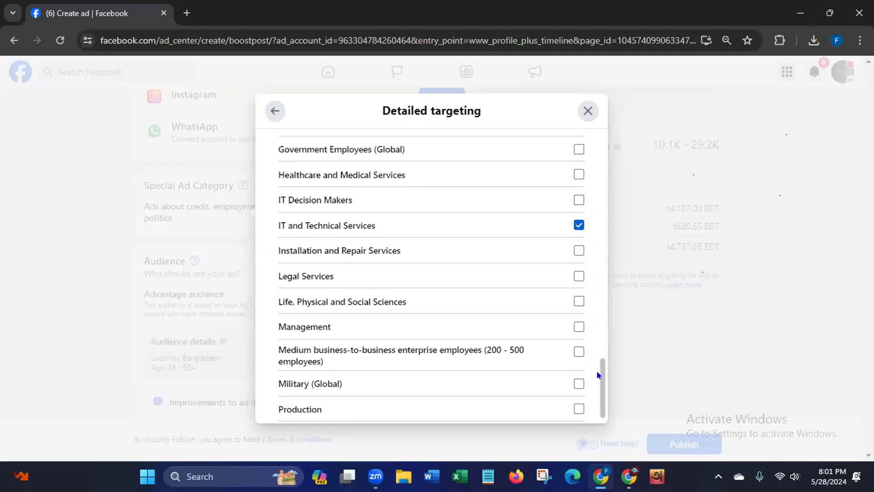
scroll(601, 375, down, 3)
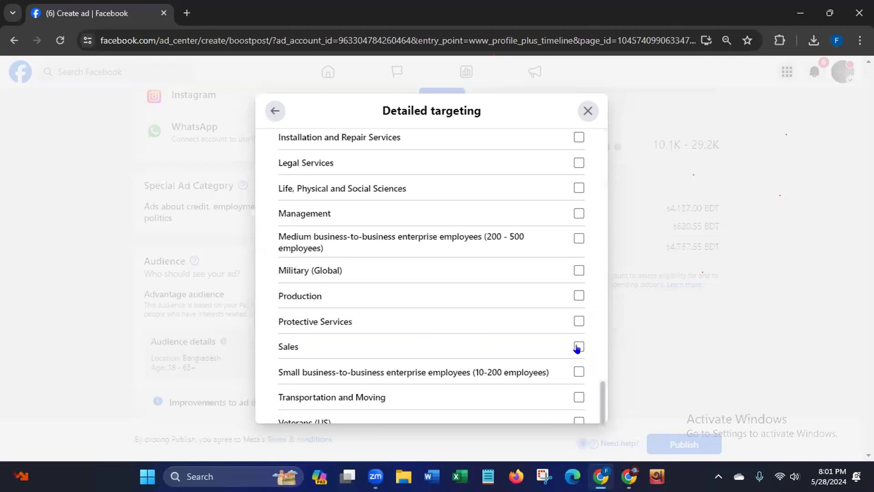
scroll(597, 387, down, 3)
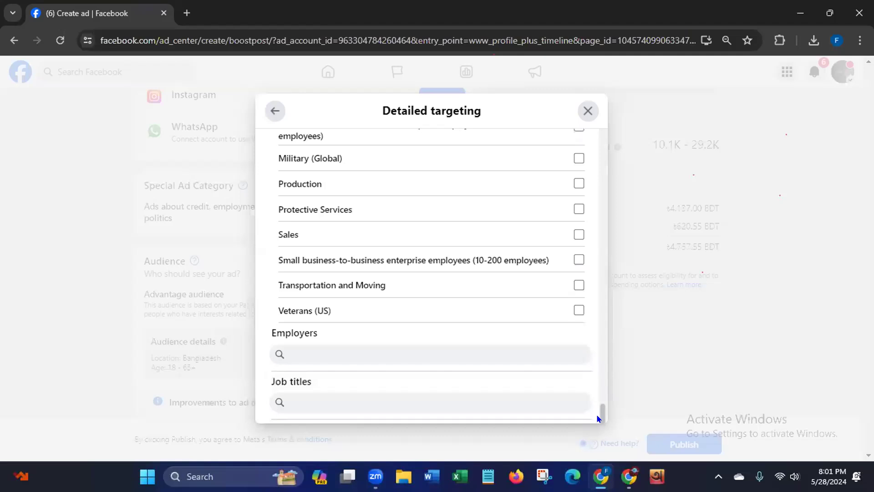
- Add Desktop computers (consumer electronics) from the Computers group of the Technology interests to the detailed targeting
drag(600, 414, 538, 154)
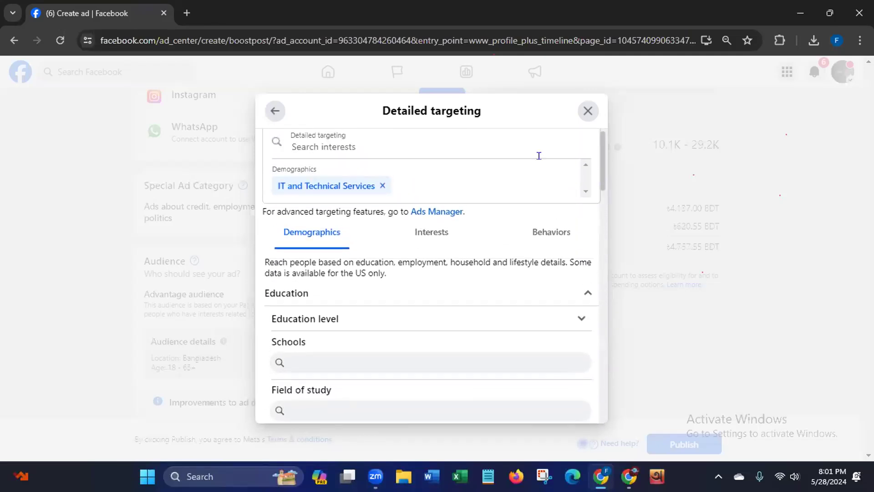
click(427, 234)
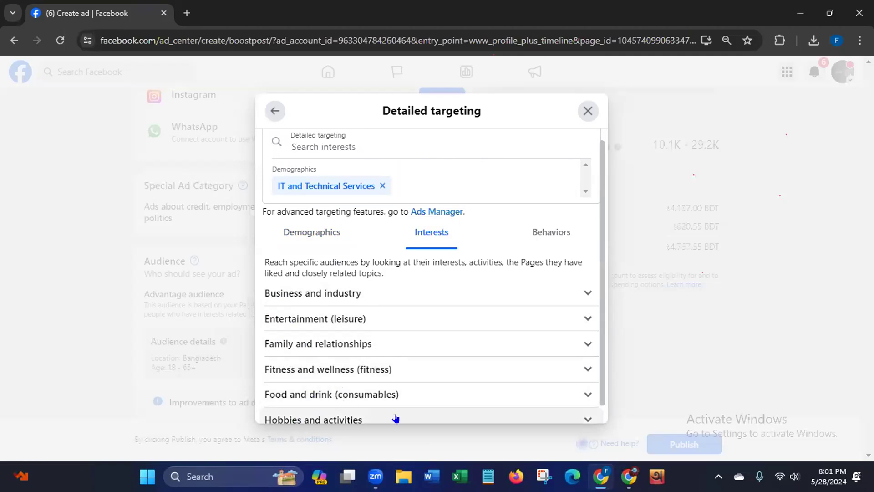
scroll(589, 383, down, 2)
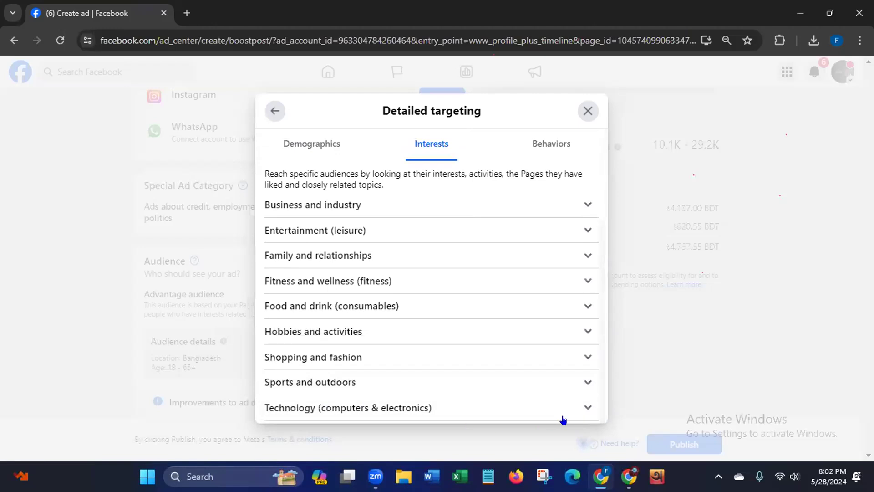
click(583, 407)
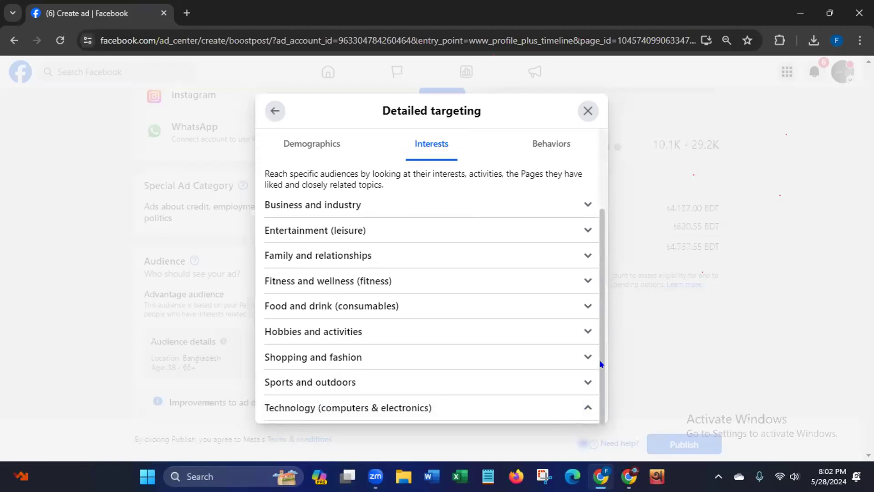
scroll(599, 400, down, 1)
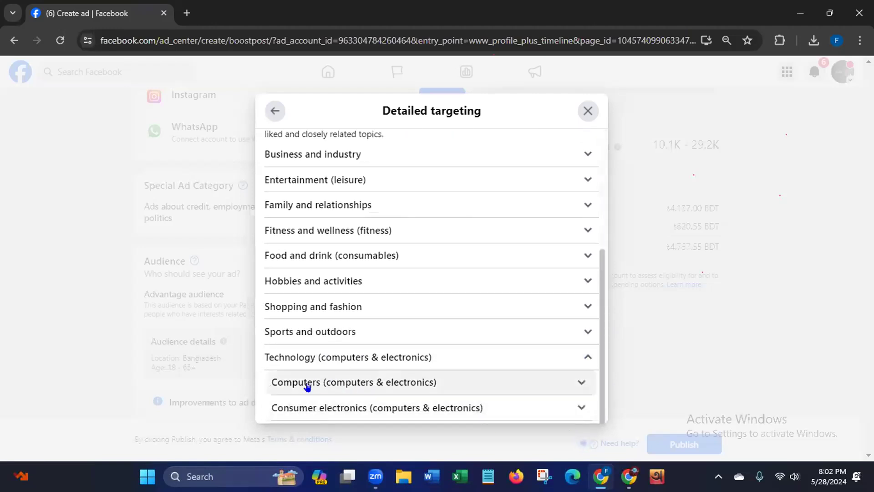
click(579, 382)
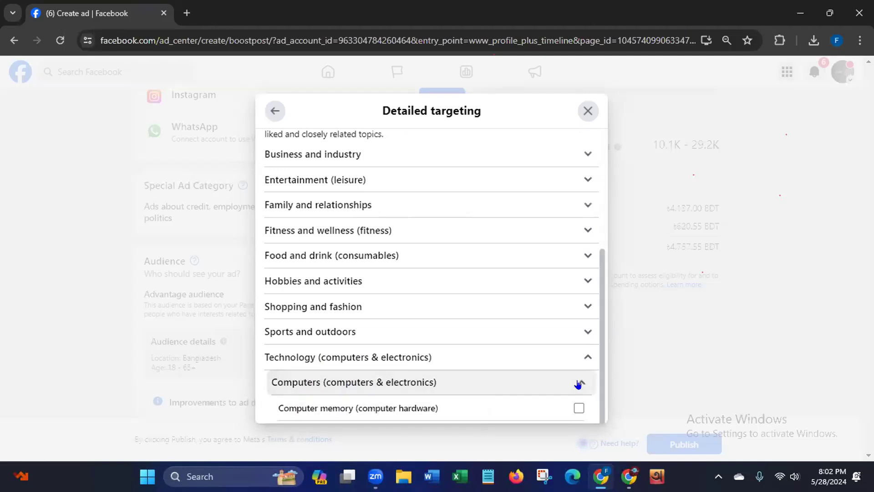
drag(601, 279, 595, 387)
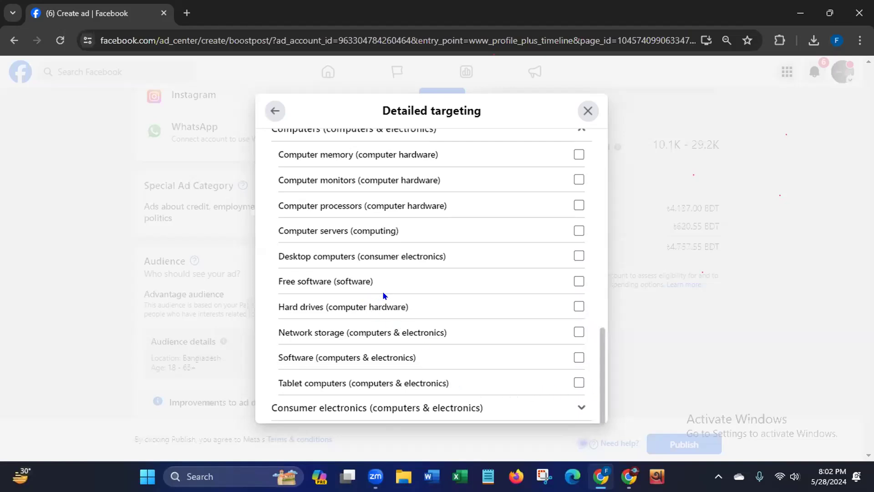
click(578, 257)
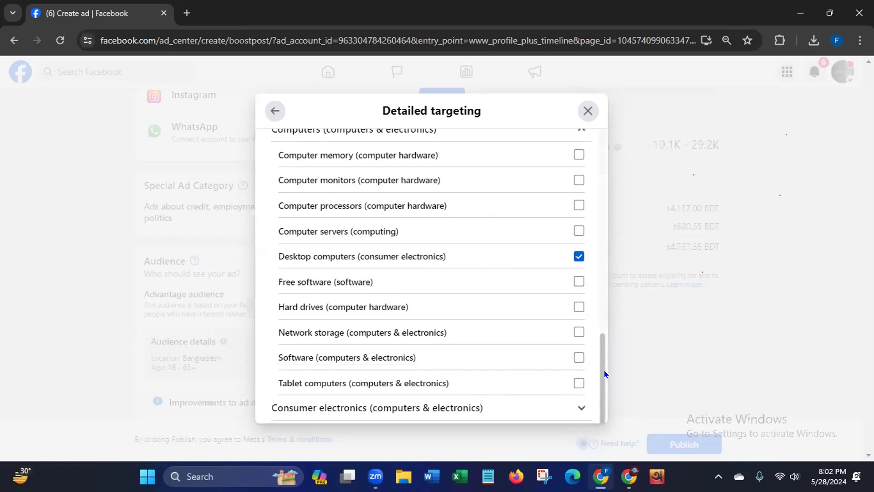
- Look through the Consumer electronics interests and the Anniversary option under Behaviors
click(572, 406)
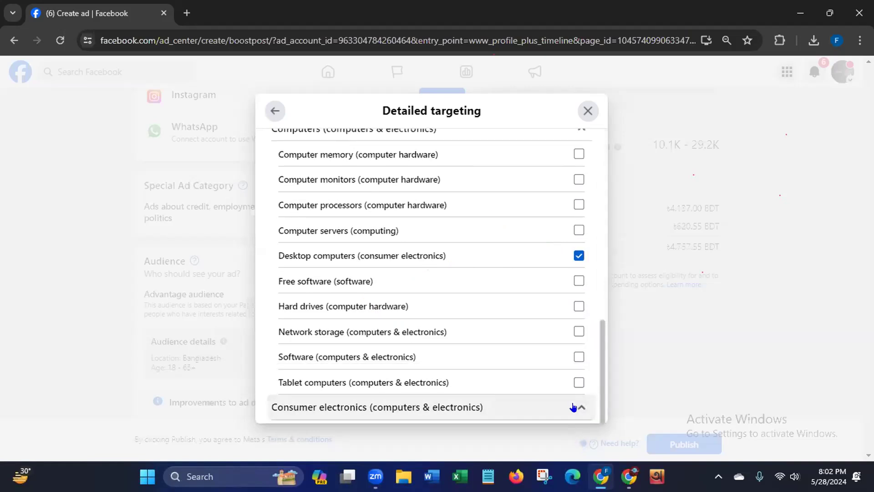
scroll(600, 363, down, 1)
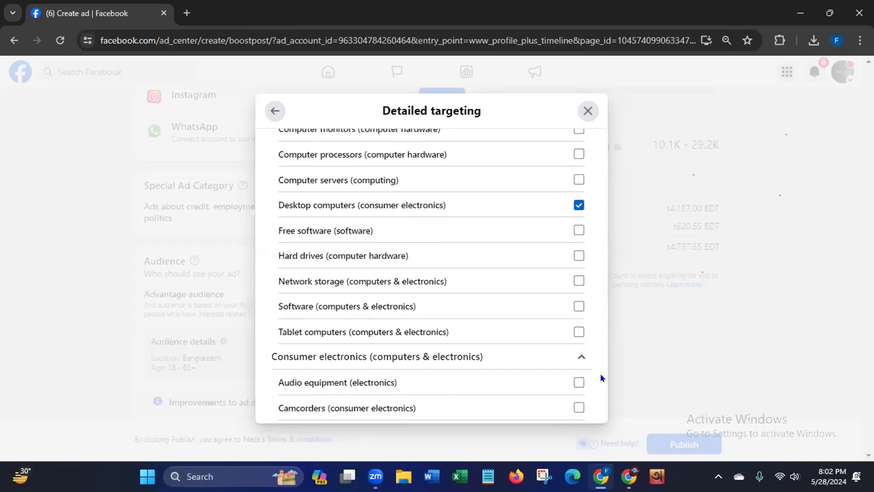
scroll(605, 279, up, 6)
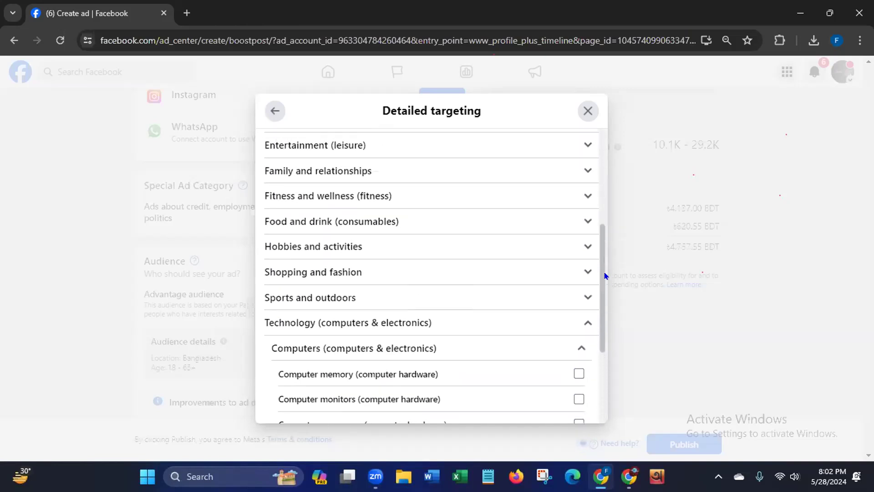
scroll(606, 266, up, 2)
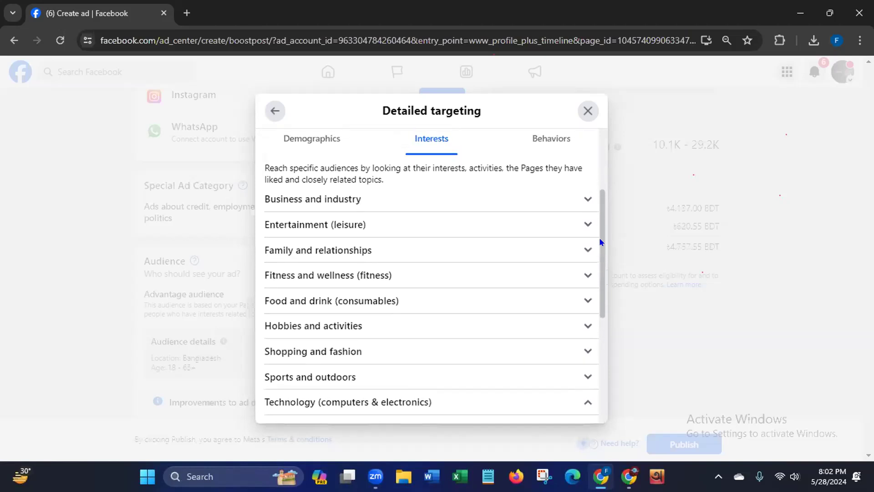
click(538, 202)
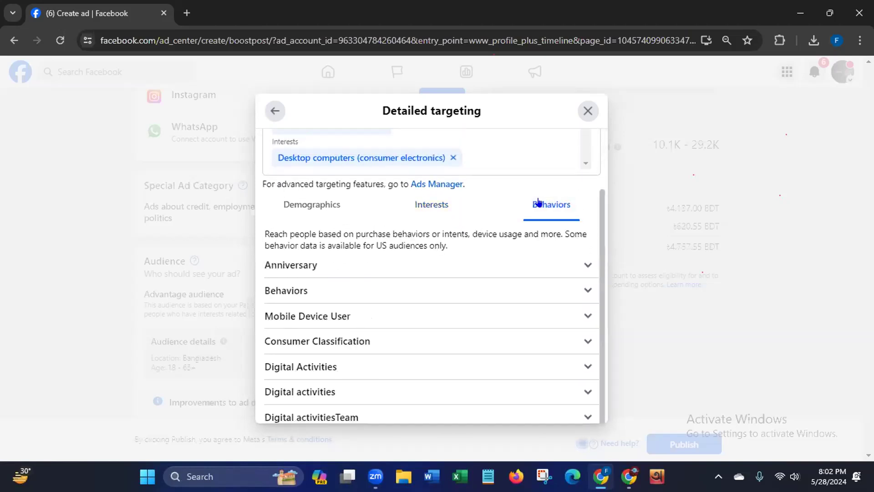
click(582, 267)
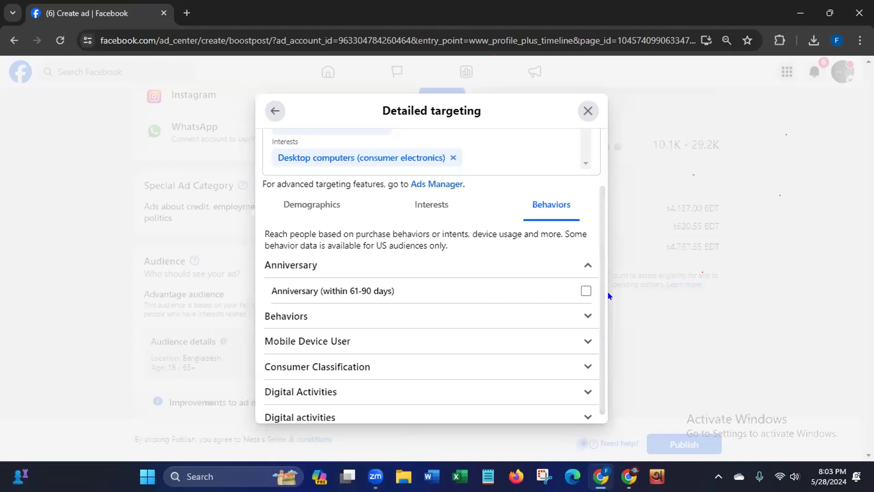
scroll(592, 333, down, 1)
scroll(593, 332, down, 3)
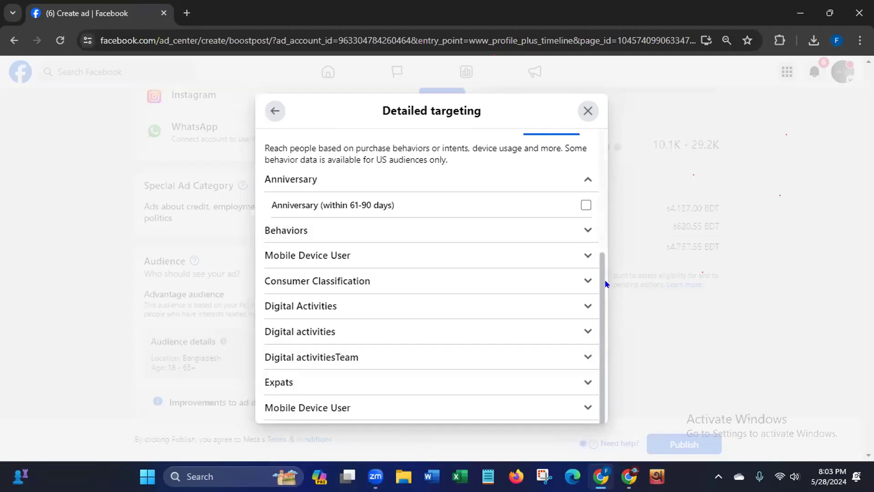
scroll(601, 255, up, 2)
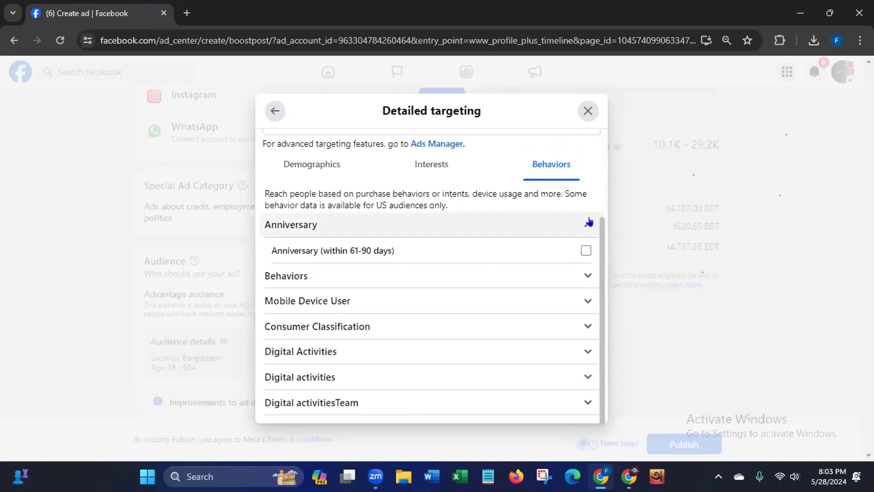
click(587, 224)
- Examine the Mobile Device User behaviors, including both Facebook access (mobile) groups under All Mobile Devices by Operating System
click(583, 251)
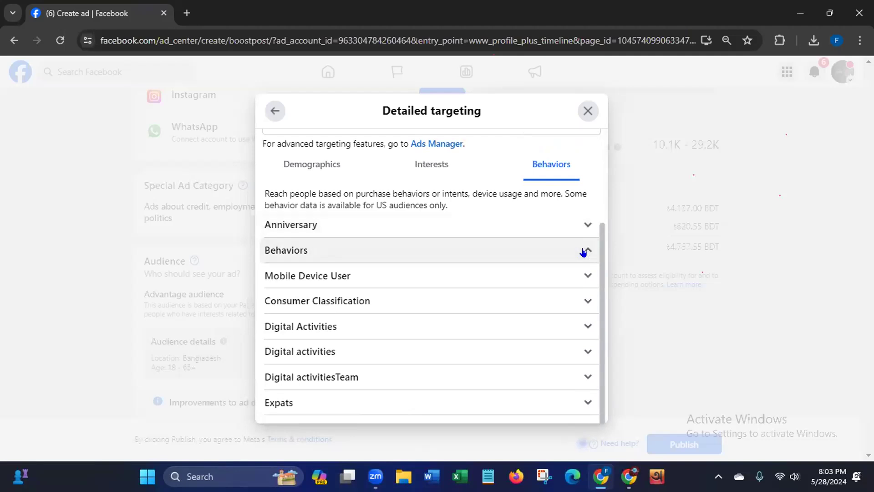
click(581, 277)
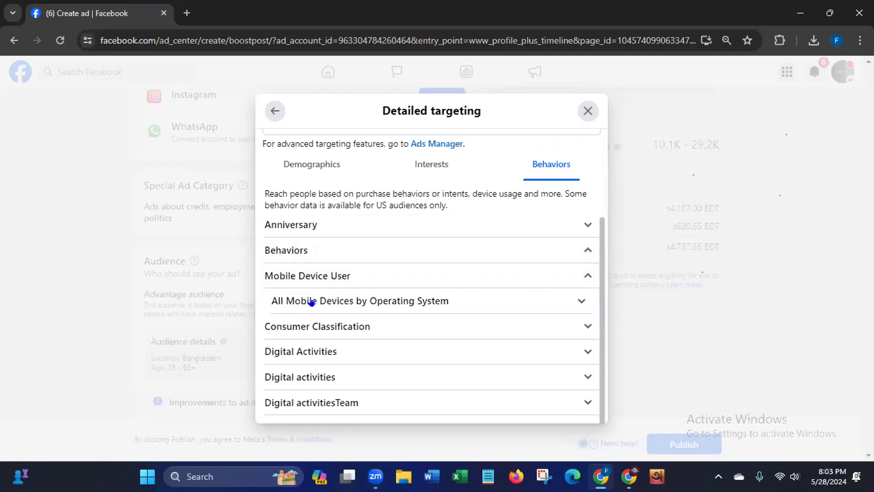
click(579, 302)
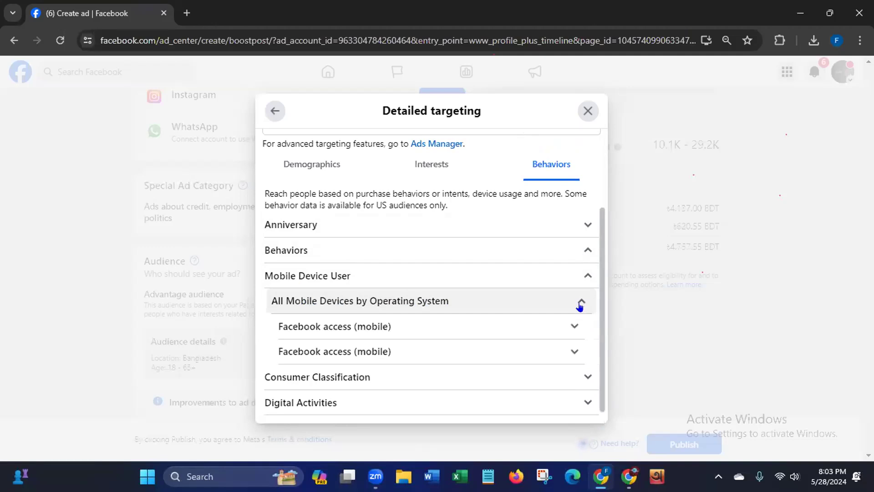
click(571, 326)
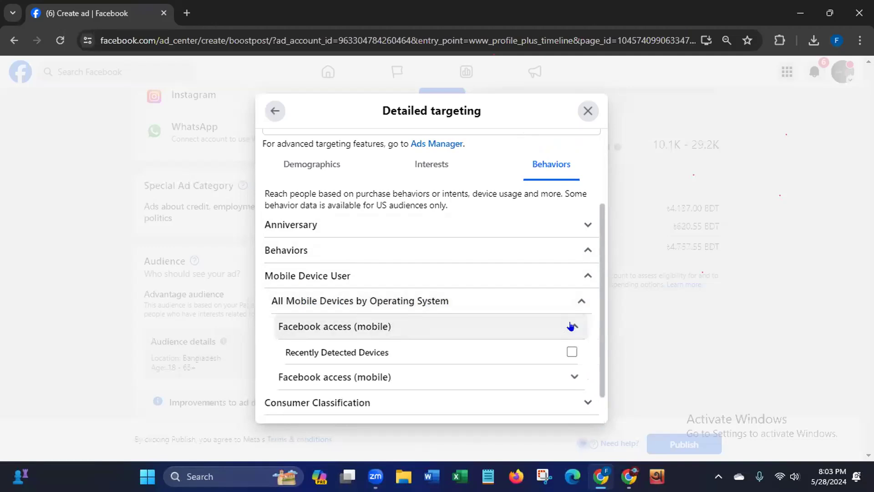
click(573, 378)
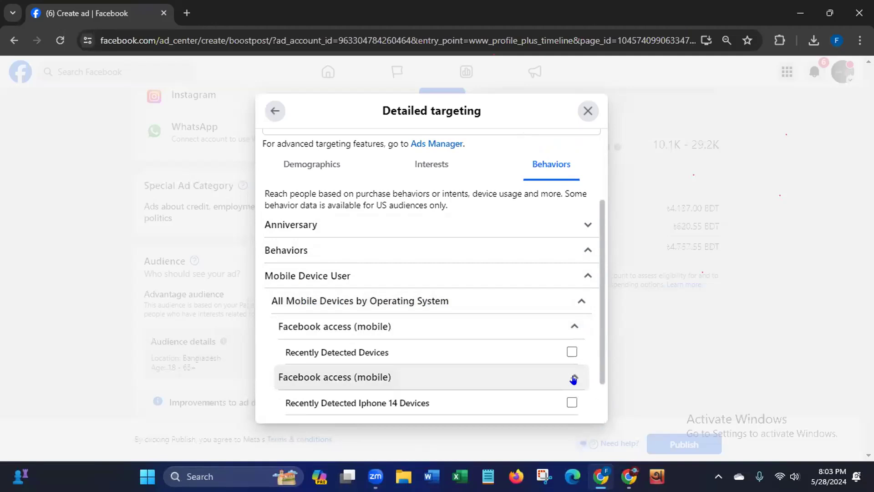
scroll(584, 394, down, 2)
scroll(583, 394, down, 3)
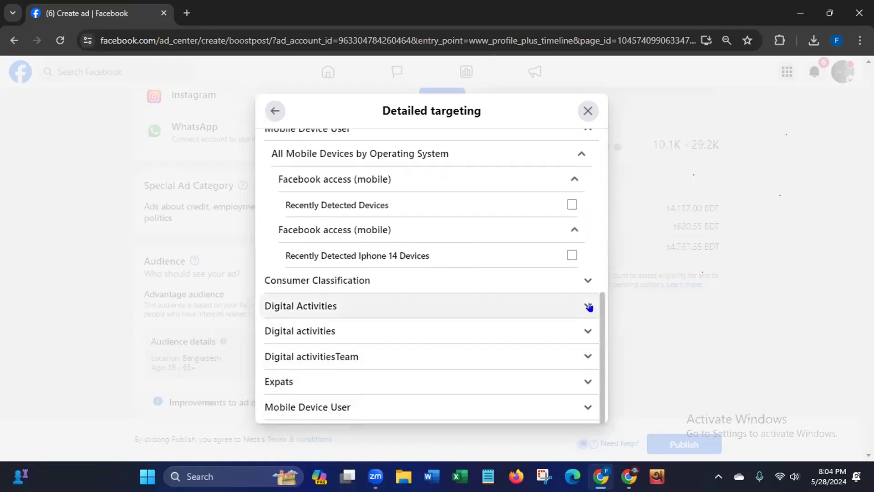
- Check the two Digital Activities behavior groups and add Facebook Lite app users to the detailed targeting
click(588, 306)
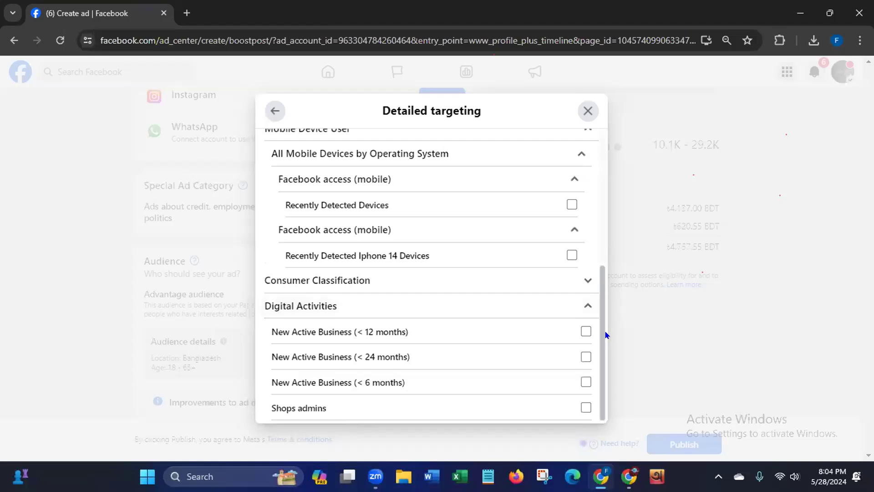
scroll(588, 356, down, 3)
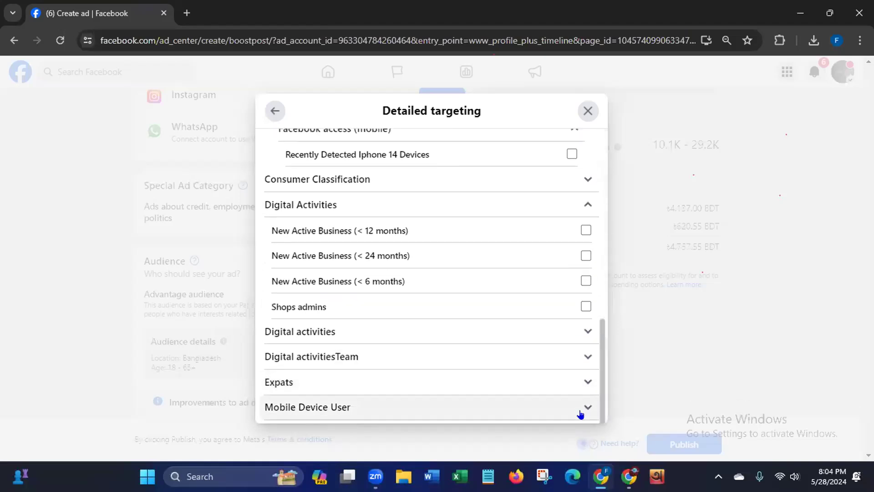
click(587, 329)
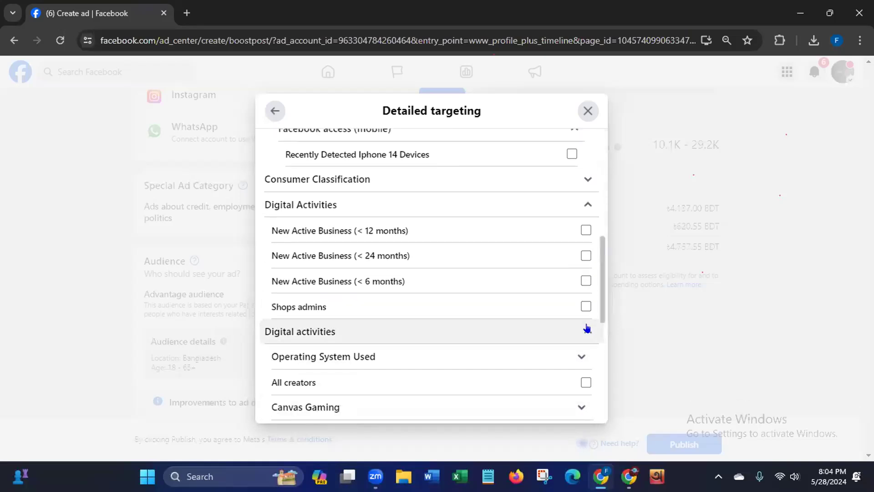
scroll(600, 324, down, 3)
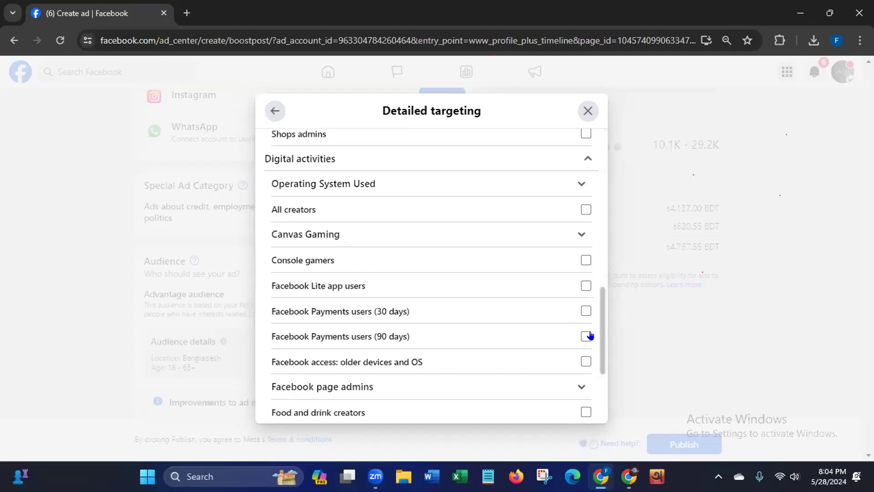
click(585, 285)
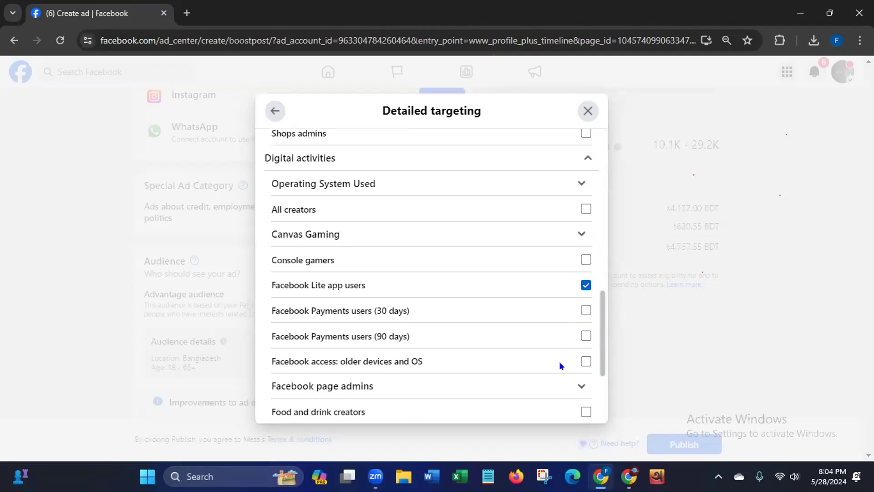
- Add Business page admins and Facebook Page admins from the Facebook page admins behaviors to the targeting
click(578, 387)
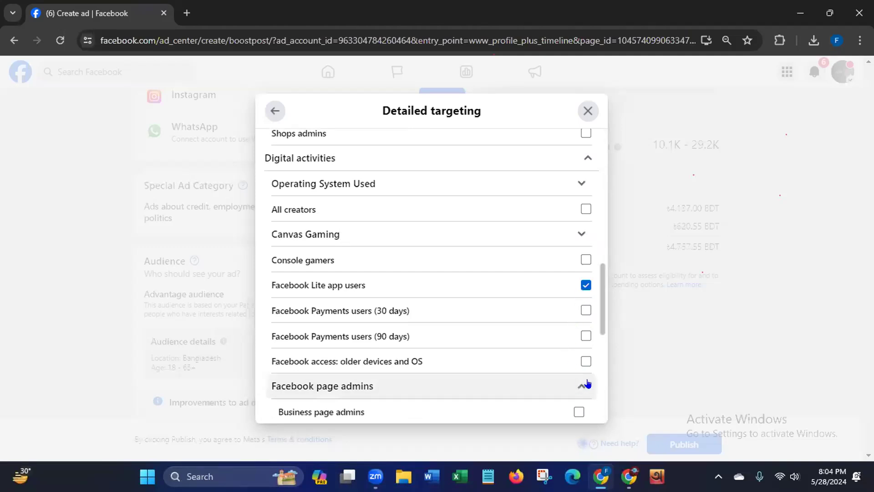
scroll(596, 330, down, 4)
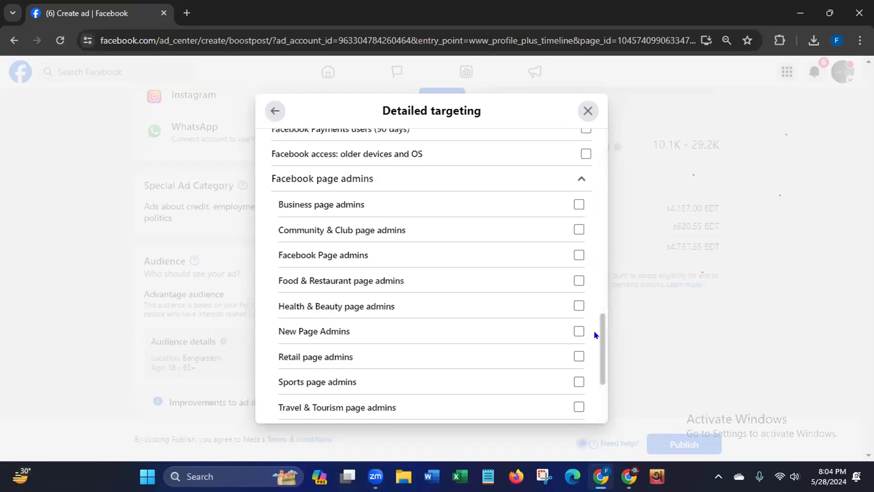
click(577, 209)
click(577, 257)
- Review the remaining Digital activities and Digital activitiesTeam behaviors, and check the list of selected targeting criteria
scroll(598, 380, down, 6)
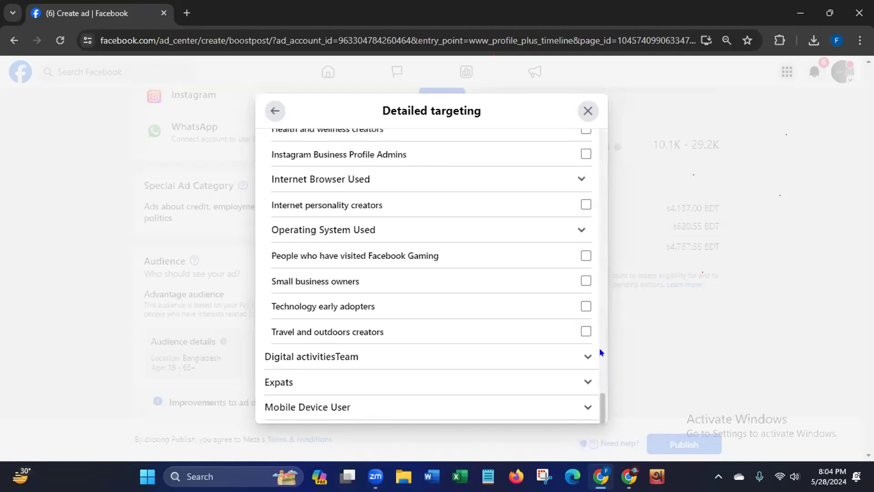
scroll(598, 383, up, 2)
mouse_move(598, 381)
mouse_down()
mouse_move(598, 354)
mouse_move(590, 385)
mouse_up()
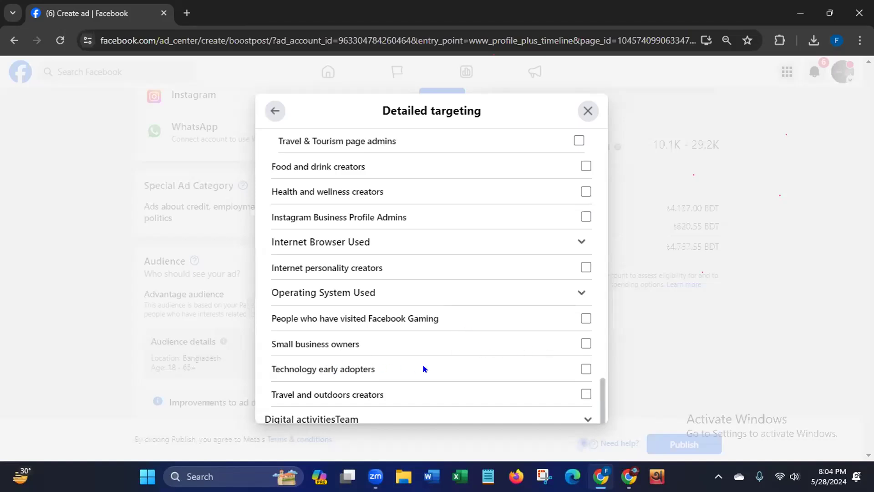
scroll(597, 387, down, 2)
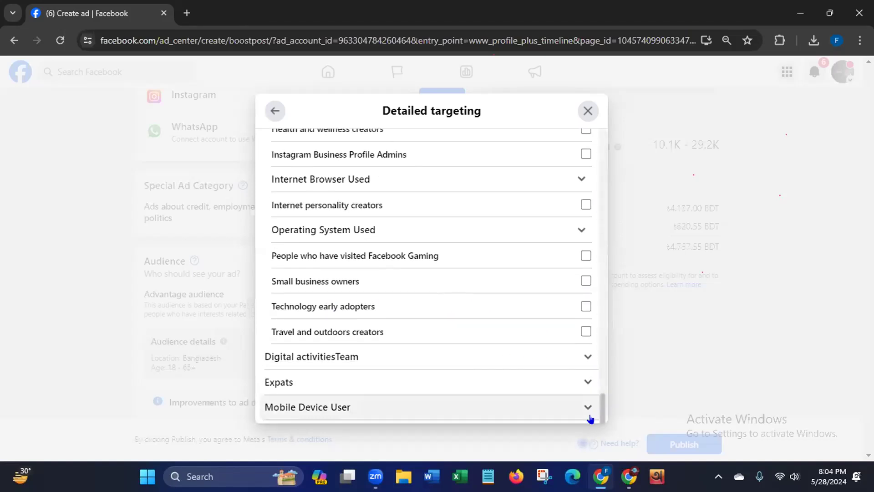
click(588, 357)
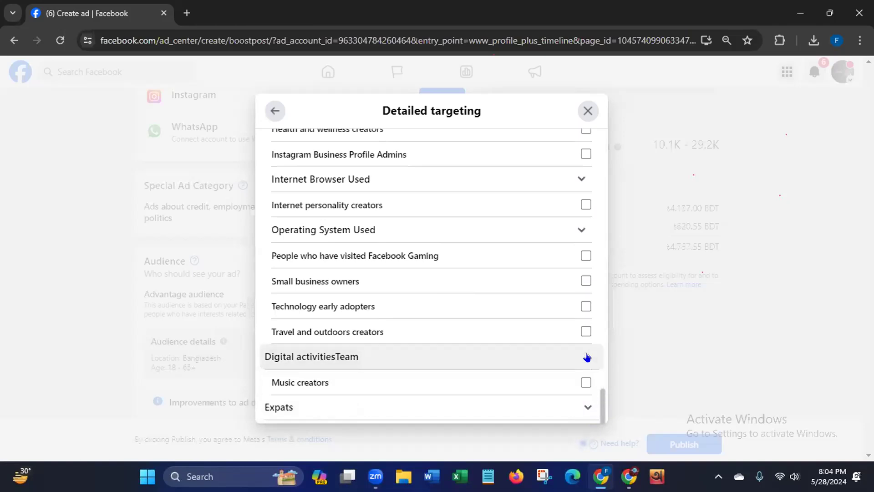
scroll(599, 396, down, 1)
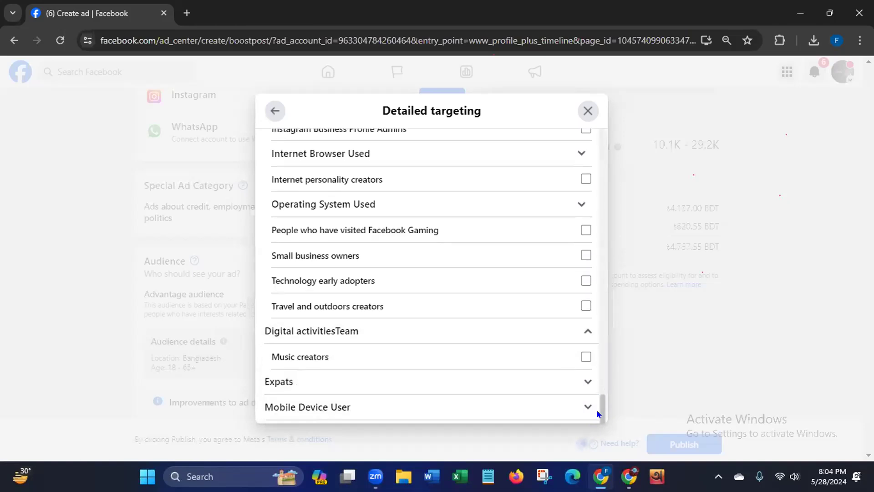
drag(599, 407, 599, 162)
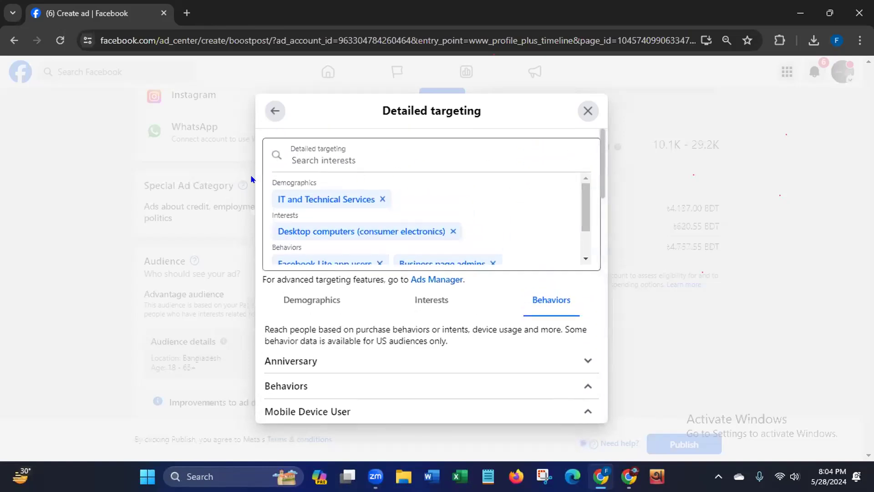
- Search the detailed targeting for "Digital mar" and add the Digital marketing (marketing) interest
click(347, 152)
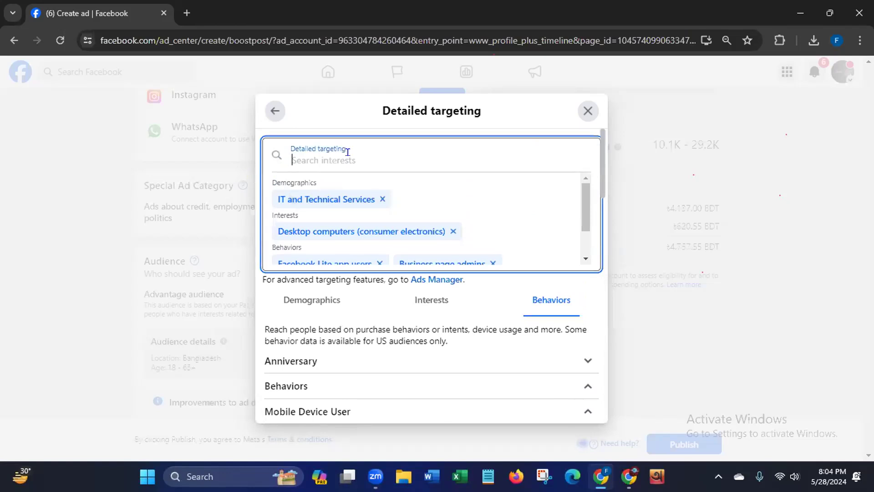
text(Dig)
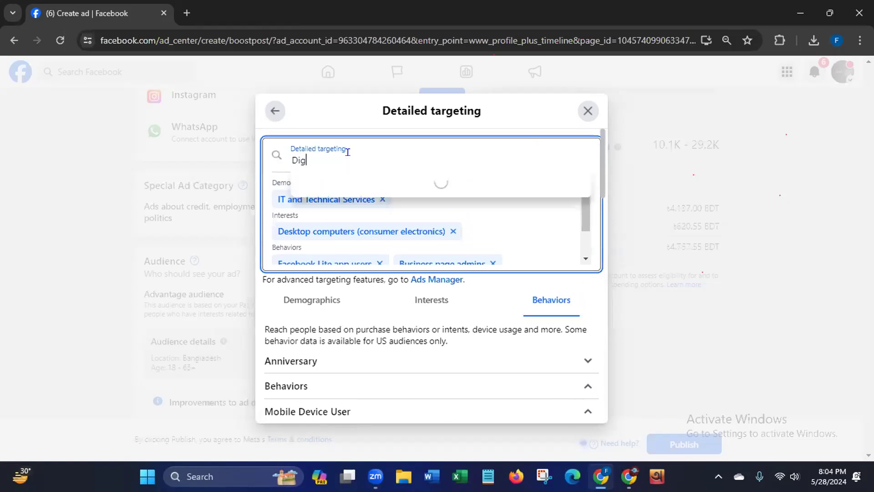
text(ital)
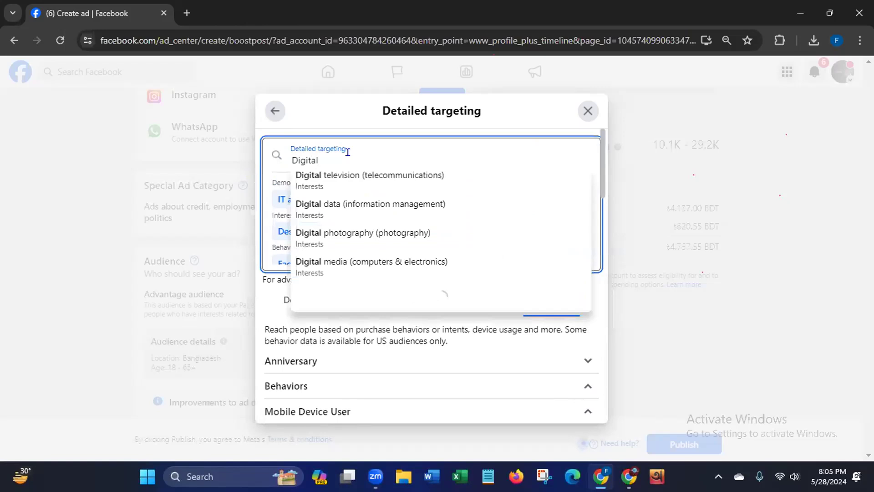
text( mar)
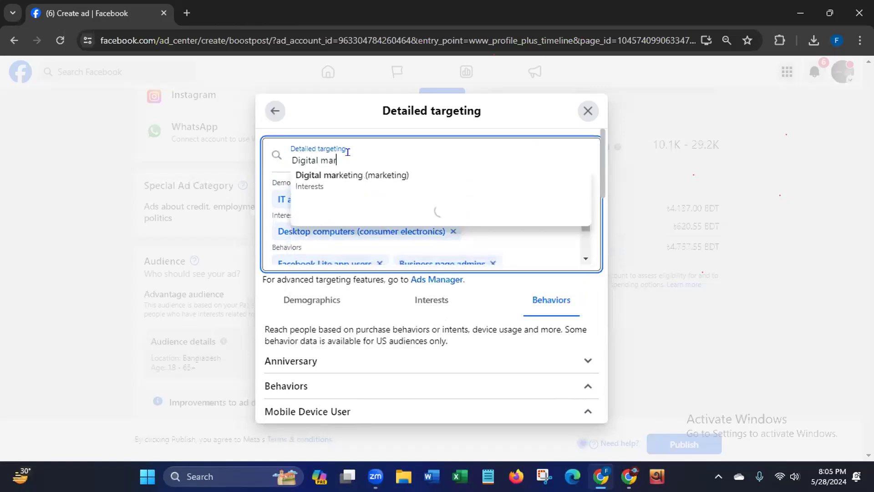
click(316, 182)
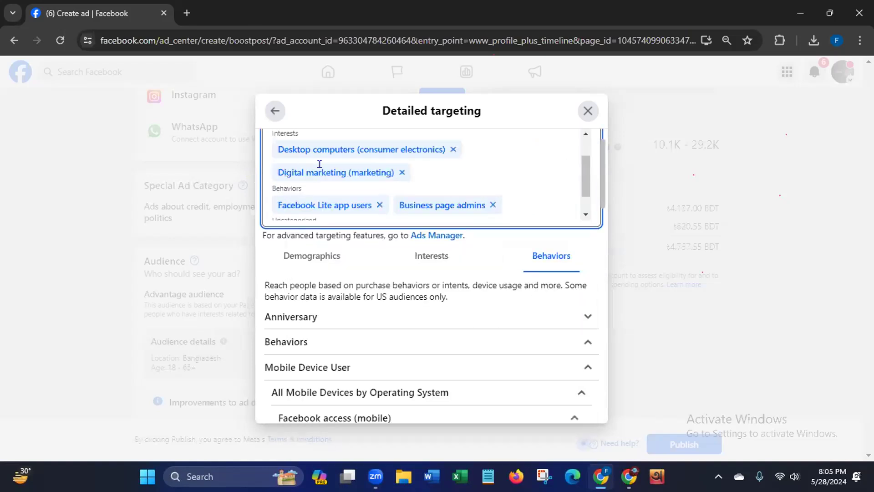
drag(586, 161, 588, 132)
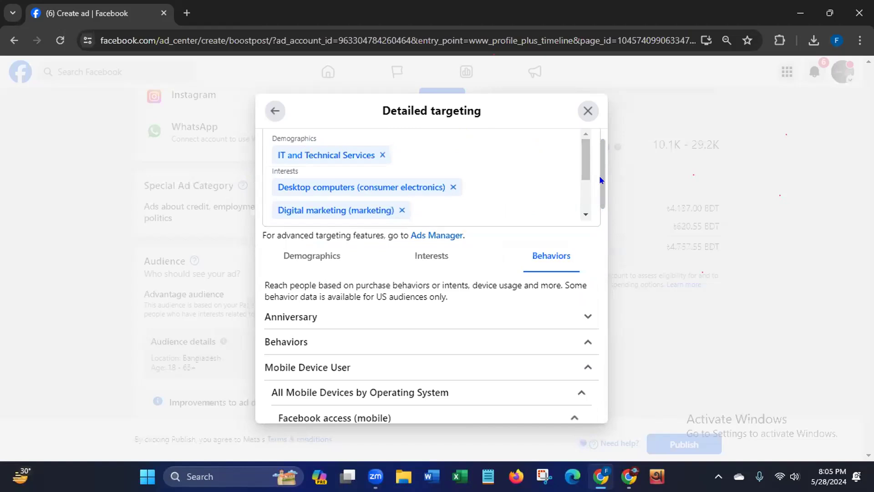
- Search the detailed targeting for "Digital mar" again and add the Digital Marketing Strategist demographic
scroll(599, 170, up, 1)
click(398, 152)
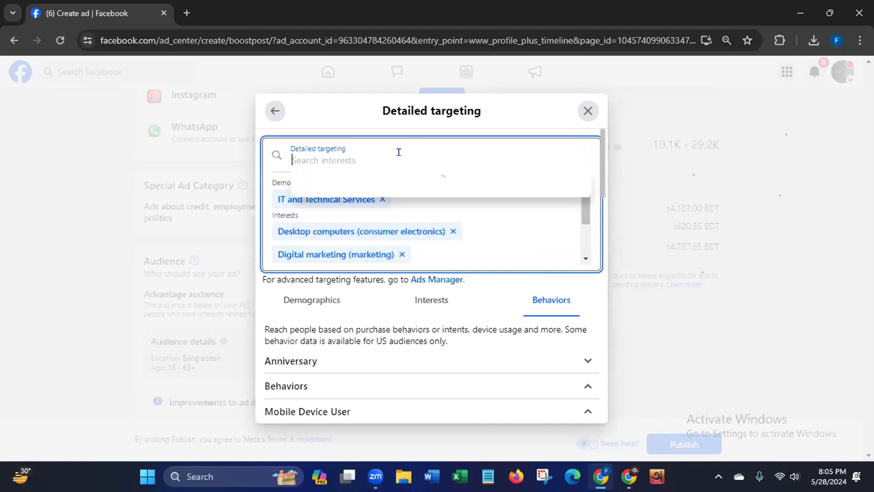
text(Di)
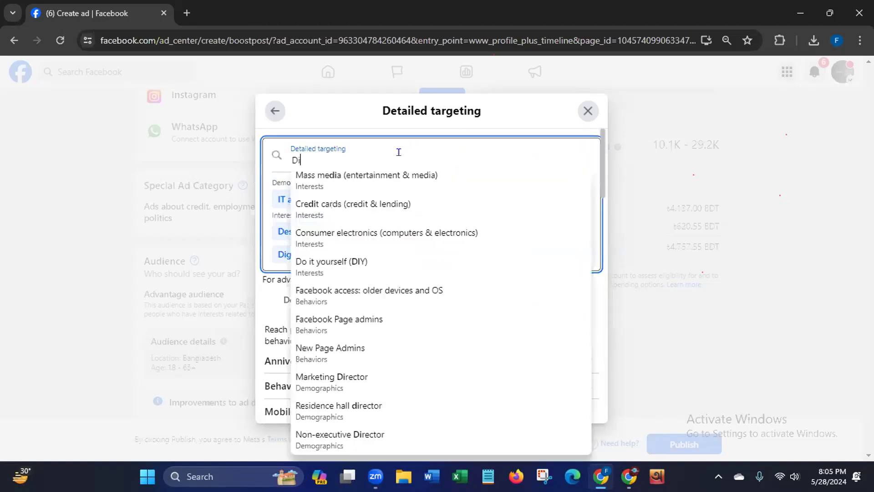
text(gital mar)
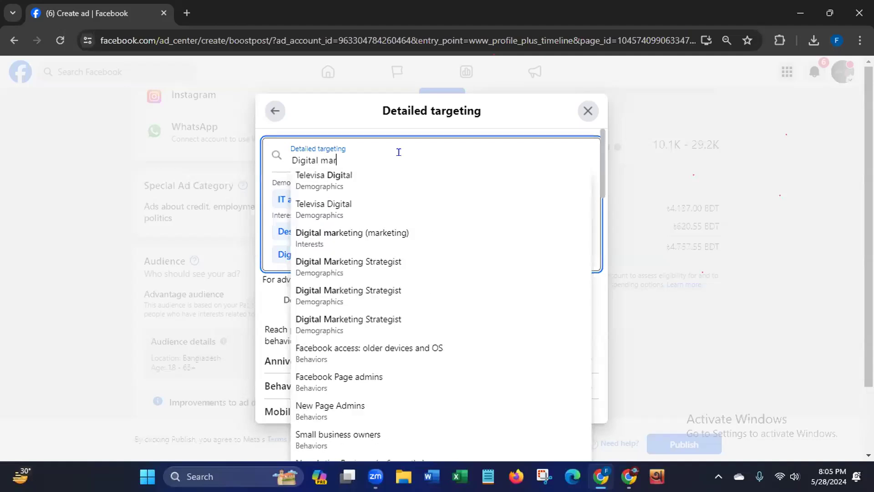
click(311, 272)
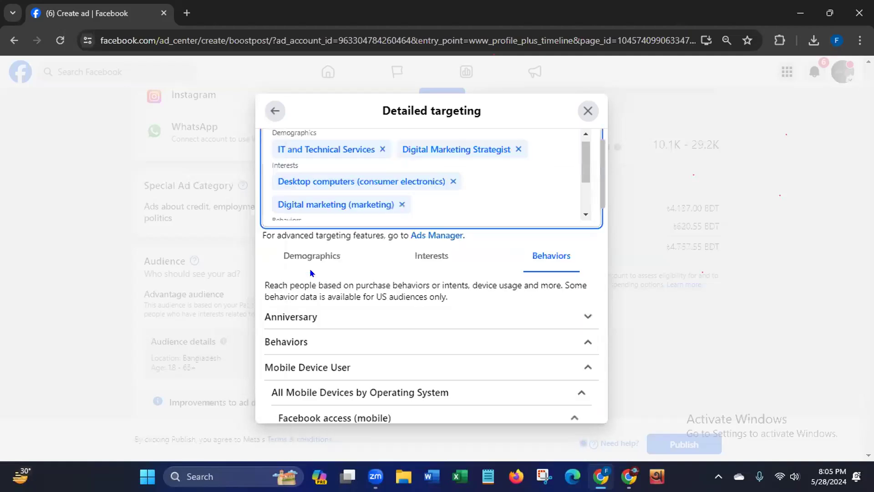
scroll(603, 182, up, 1)
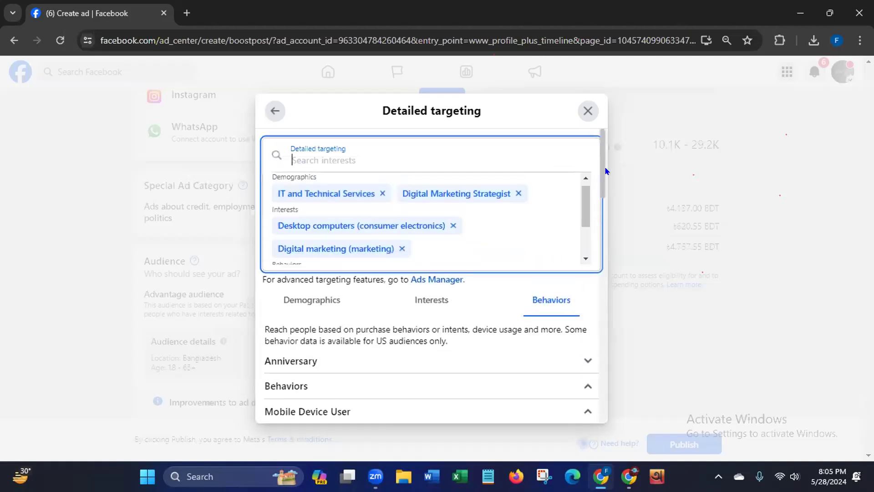
- Search the detailed targeting for "Freelance" and add the Freelancer demographic
click(385, 155)
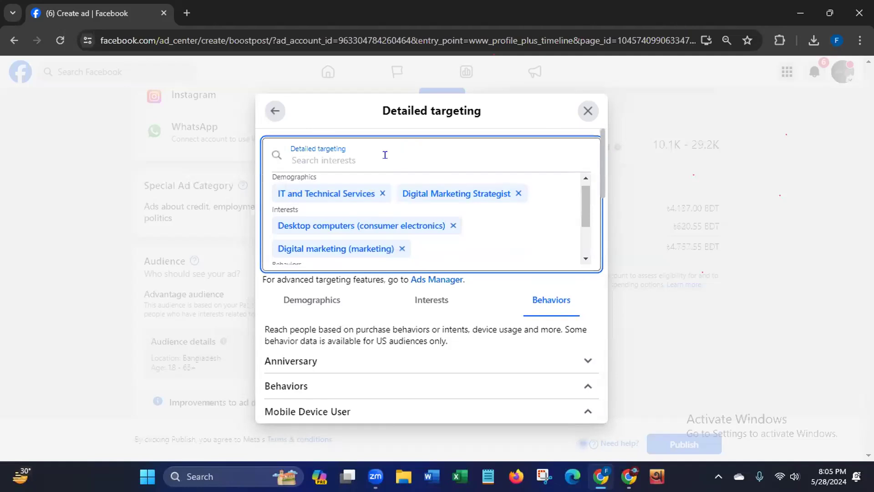
text(Freelance)
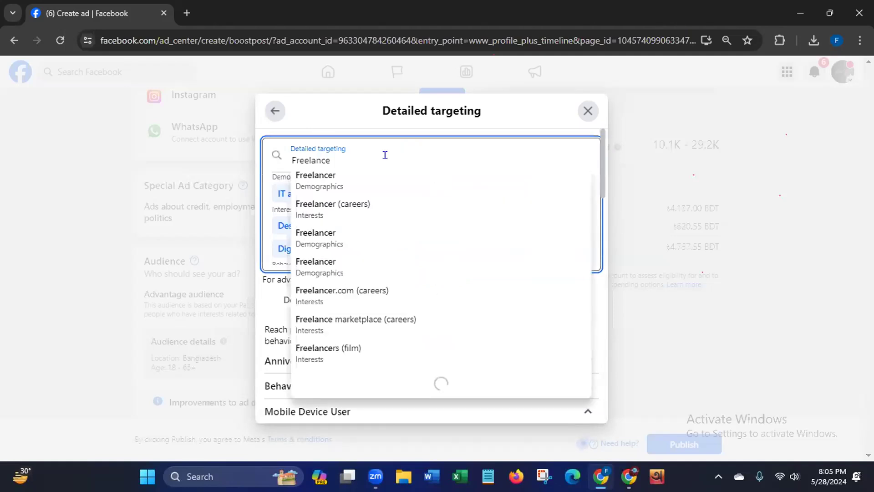
click(318, 179)
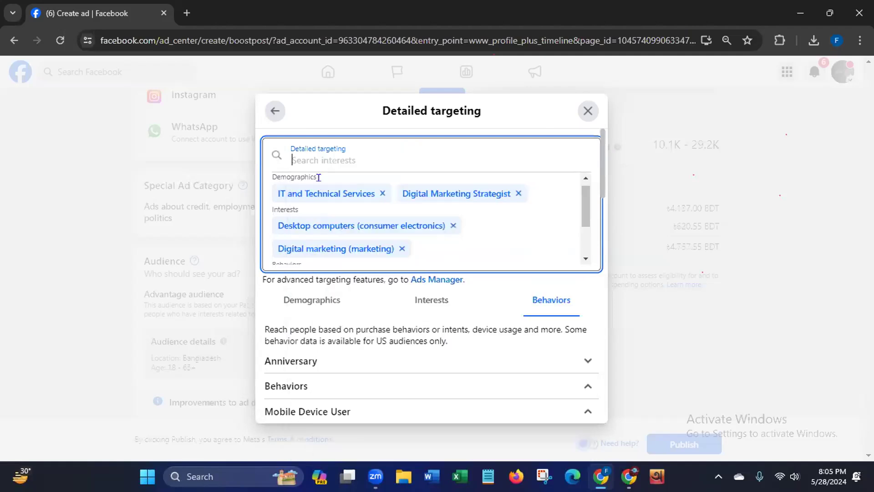
scroll(599, 179, up, 1)
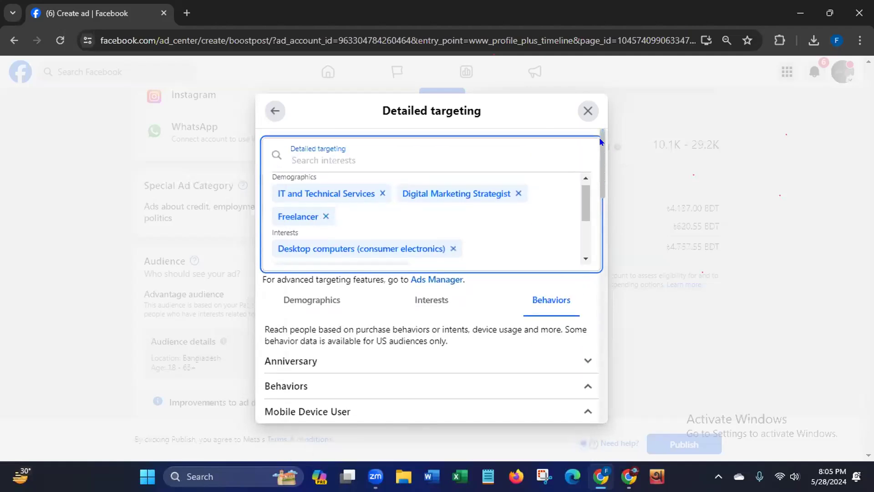
- Try to add another Freelancer demographic from the detailed targeting search and look over the behavior options
click(376, 160)
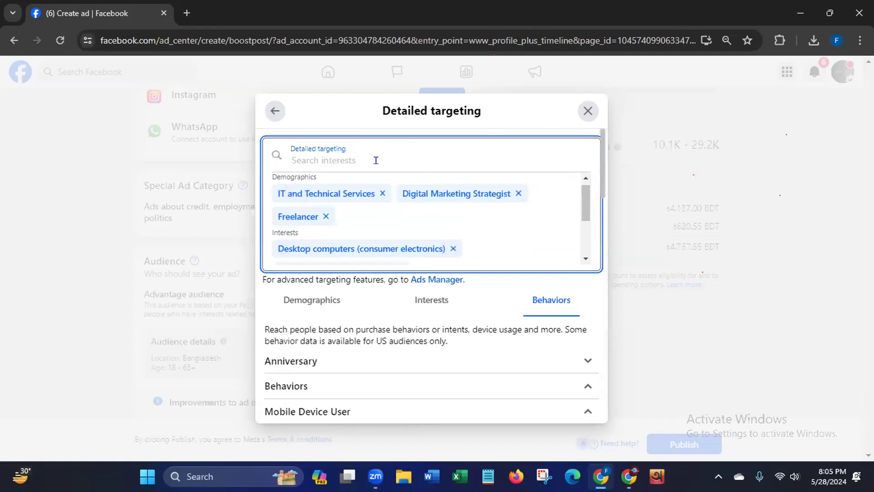
text(Free)
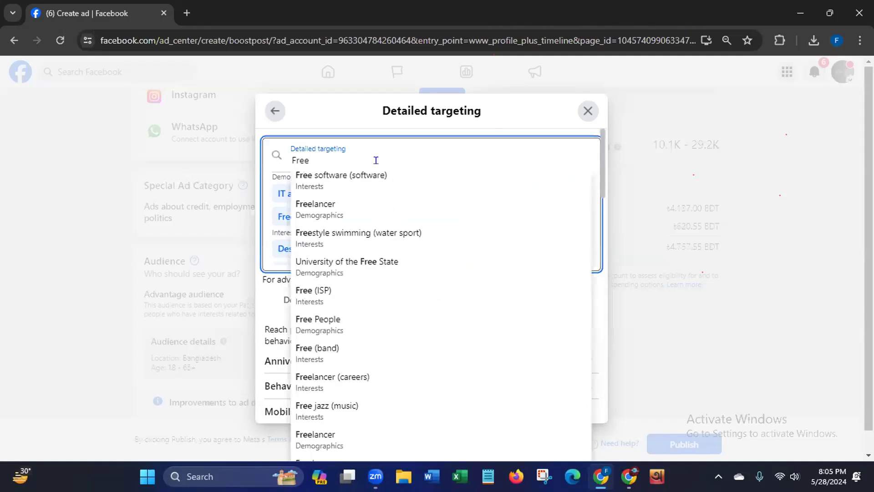
text(lan)
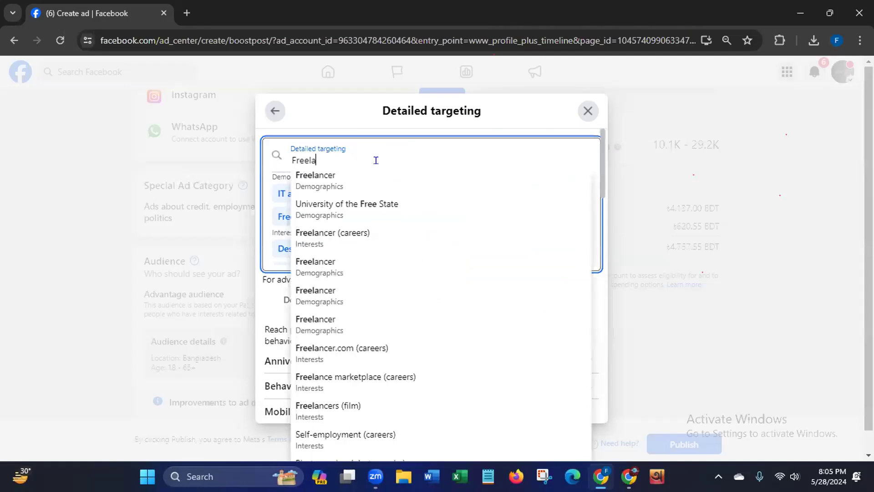
click(297, 180)
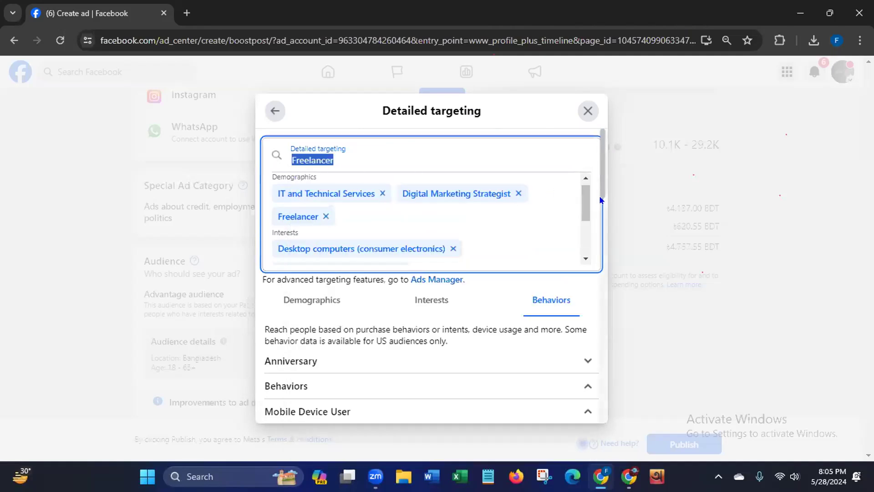
scroll(599, 187, down, 10)
scroll(599, 180, down, 2)
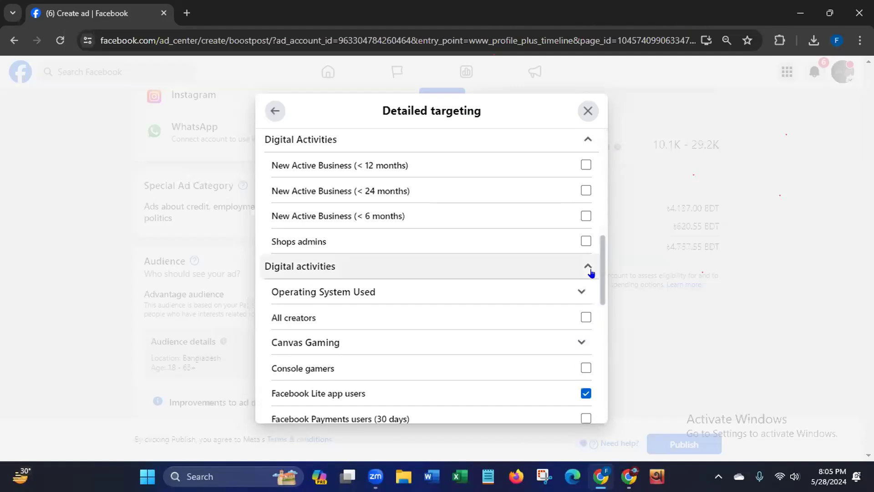
drag(601, 246, 601, 146)
scroll(601, 149, up, 1)
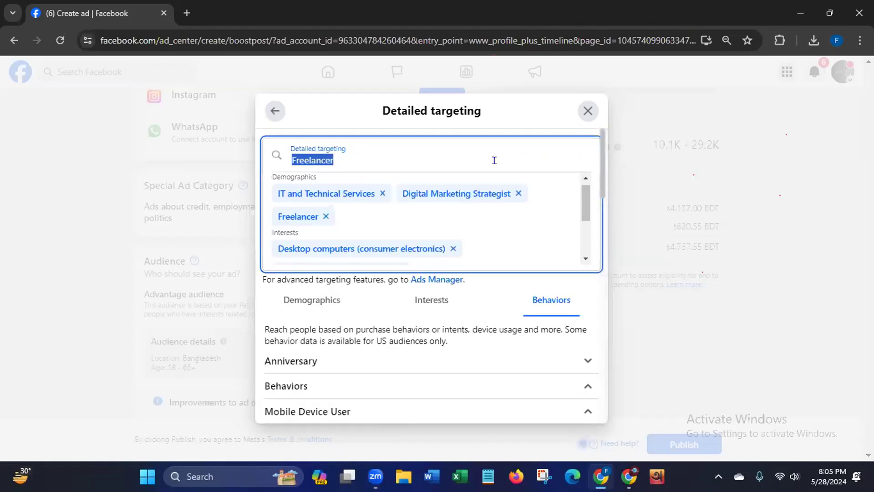
- Add the Freelancer (careers) interest from the Freelancer suggestions to the detailed targeting
click(402, 152)
click(322, 189)
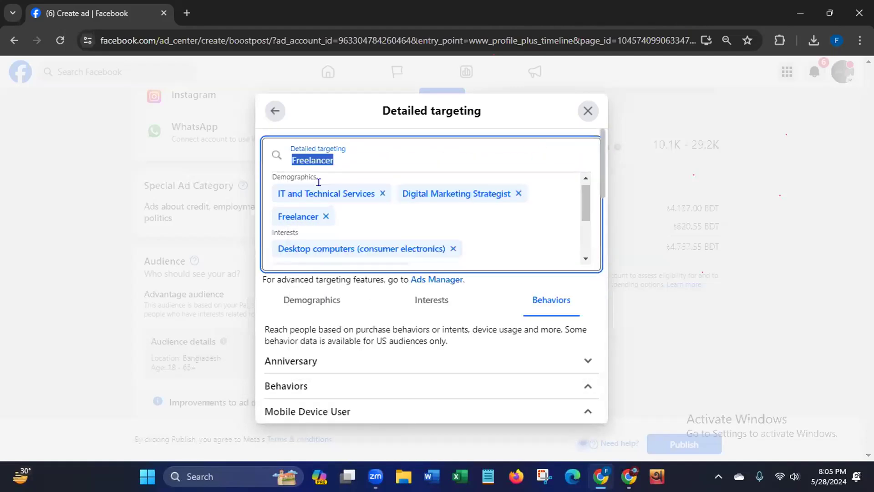
click(339, 157)
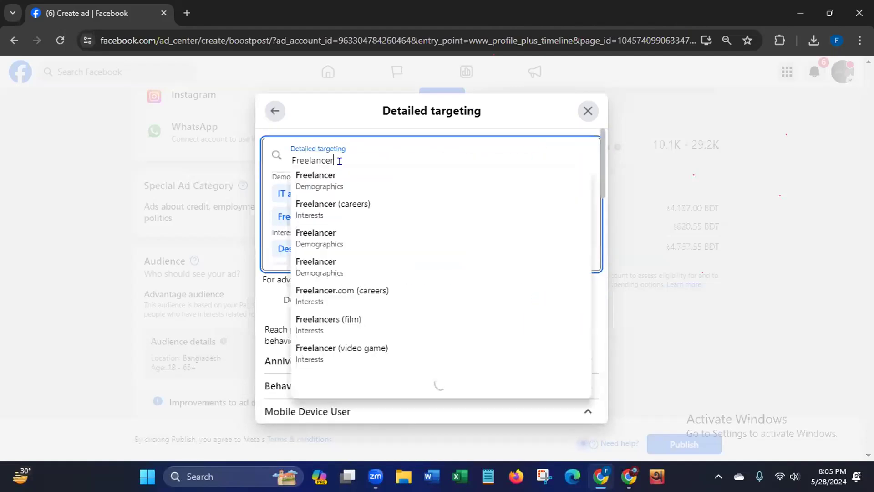
click(325, 211)
scroll(355, 206, down, 2)
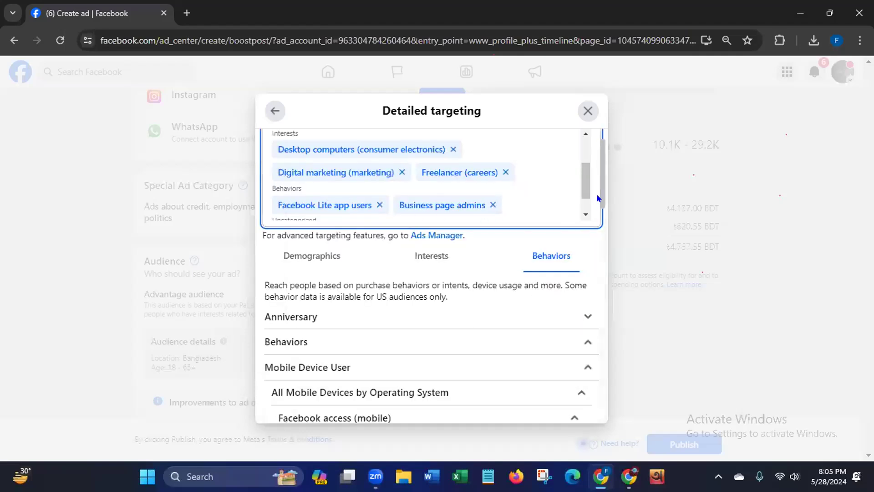
- Search the detailed targeting for "Freelancing" and try to add the suggested Freelancer (careers) interest again
scroll(592, 200, up, 1)
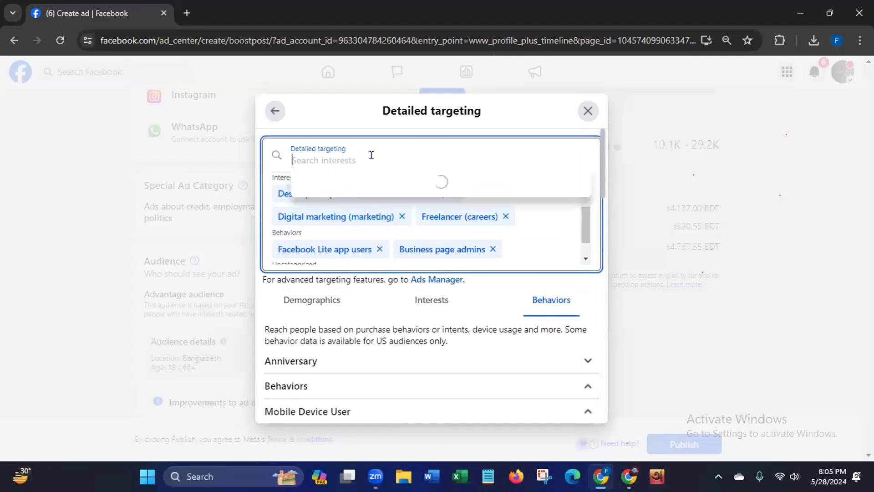
text(Free)
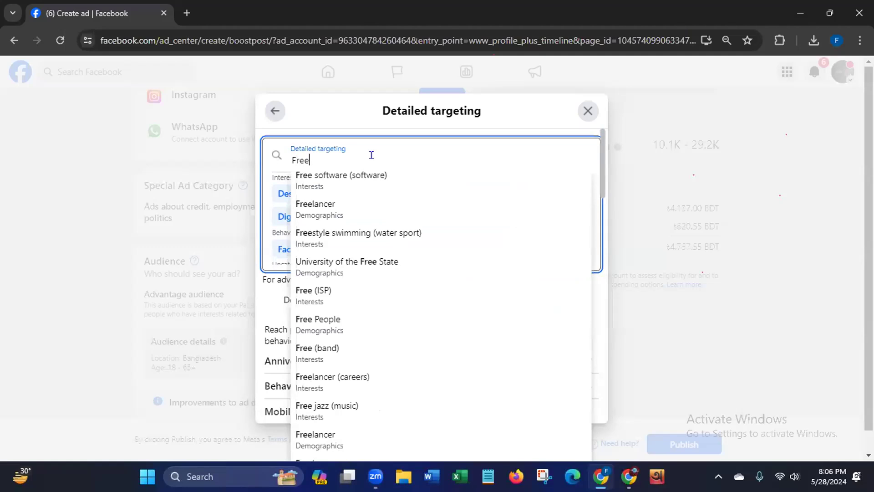
text(lanci)
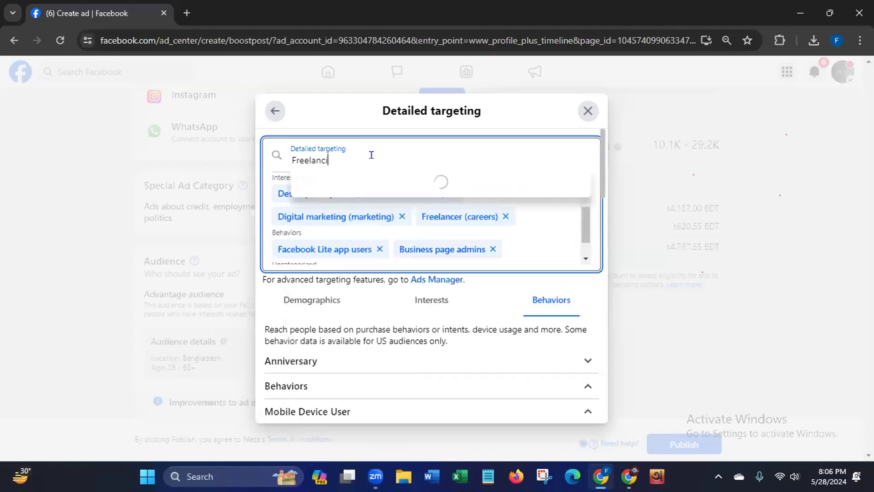
text(ng)
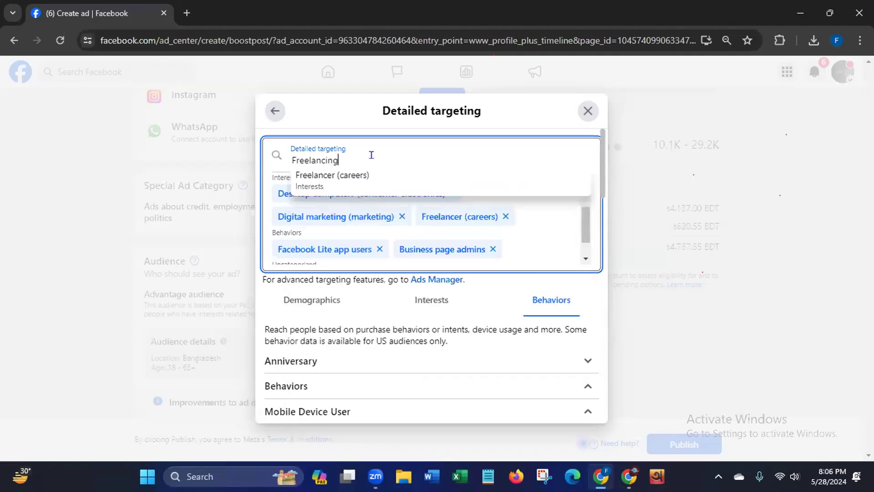
click(326, 176)
click(388, 168)
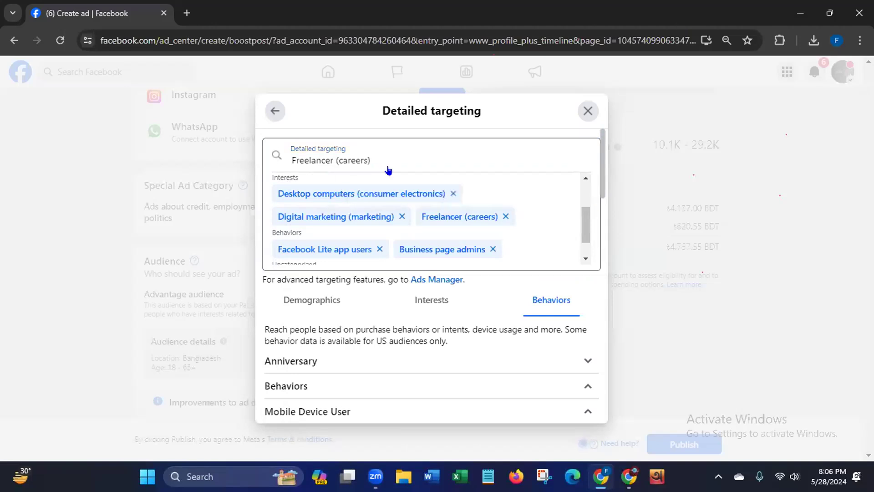
click(330, 179)
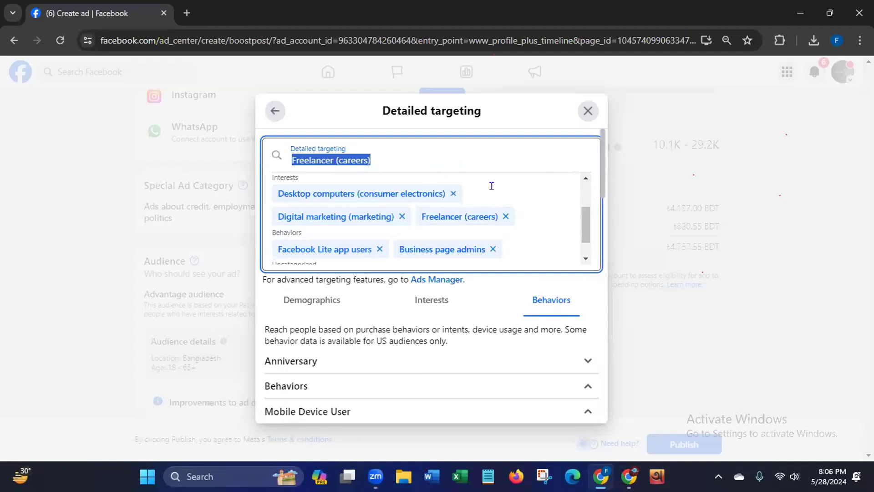
- Check the selected behaviors, return to the audience settings and bring the chosen detailed targeting criteria into view
scroll(600, 203, down, 3)
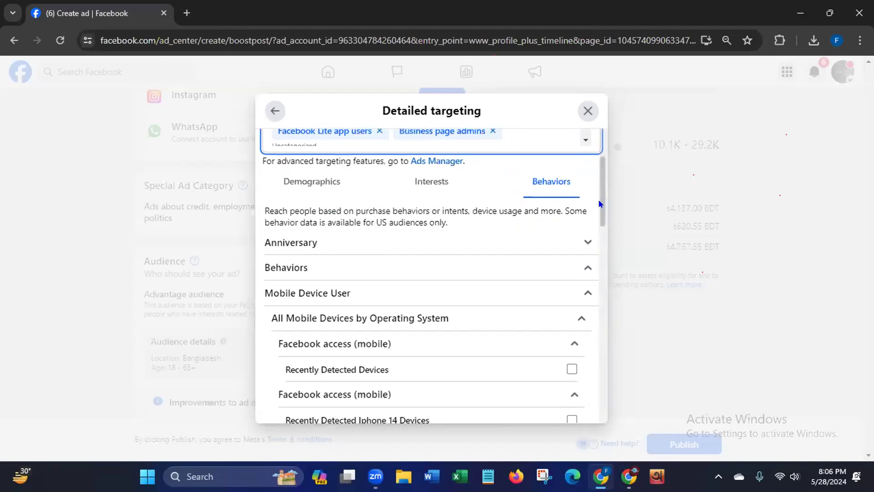
scroll(592, 246, down, 15)
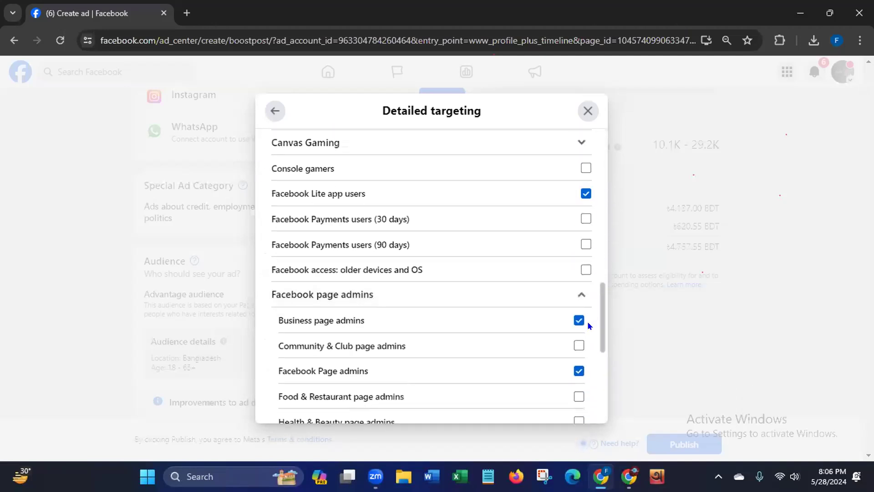
scroll(589, 309, up, 15)
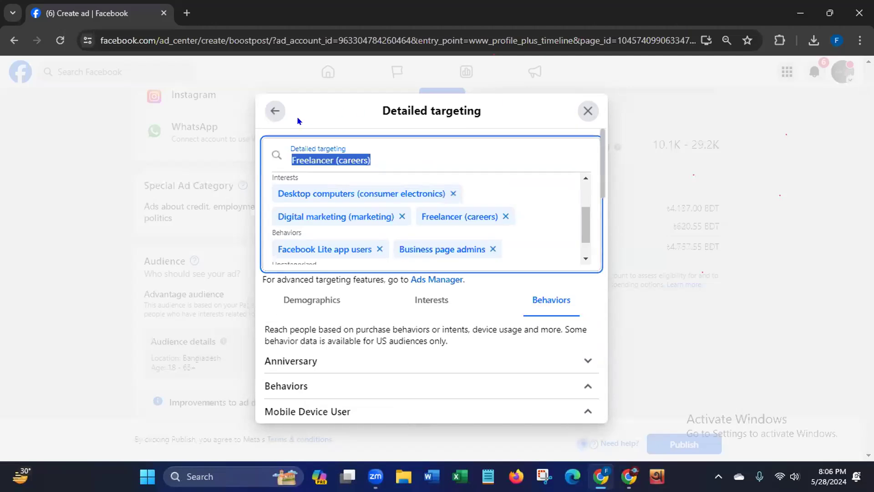
click(275, 110)
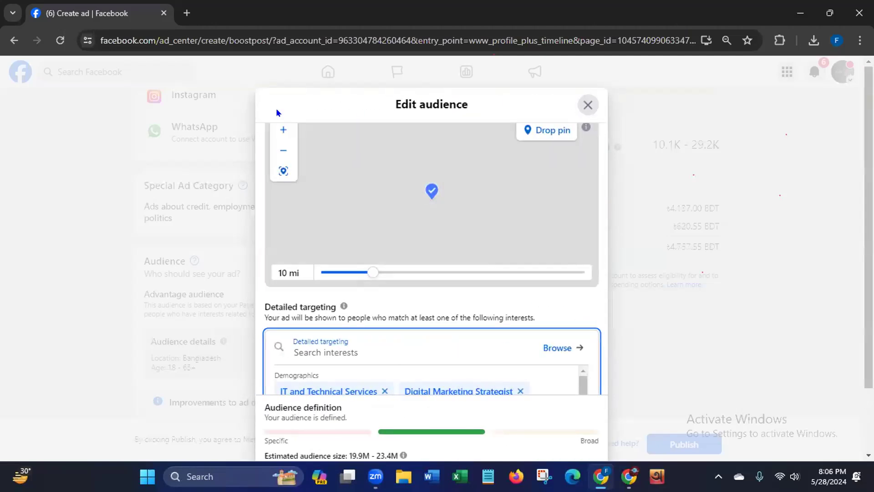
drag(599, 334, 596, 397)
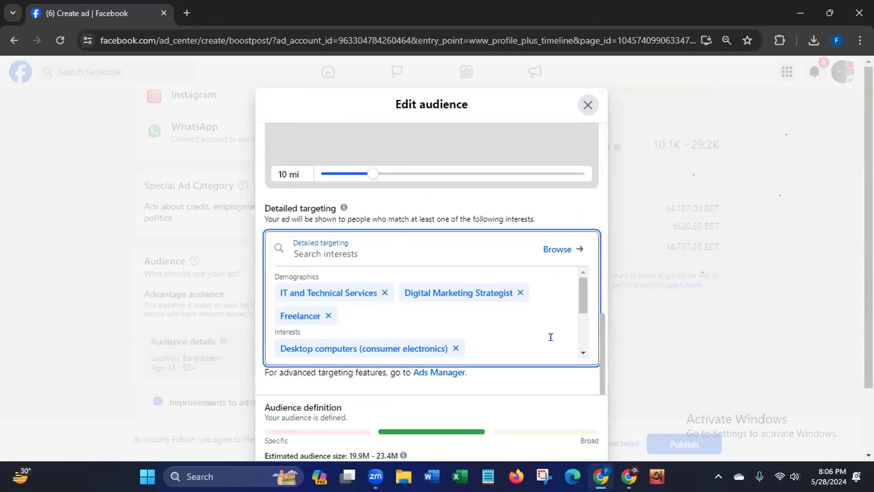
drag(591, 351, 594, 392)
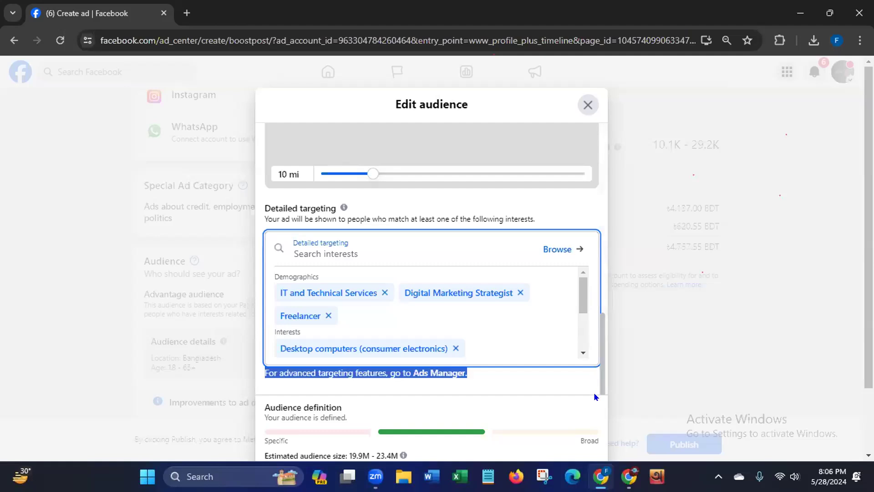
- Save the edited audience with its chosen locations, age range and detailed targeting
scroll(867, 227, down, 1)
scroll(867, 228, down, 1)
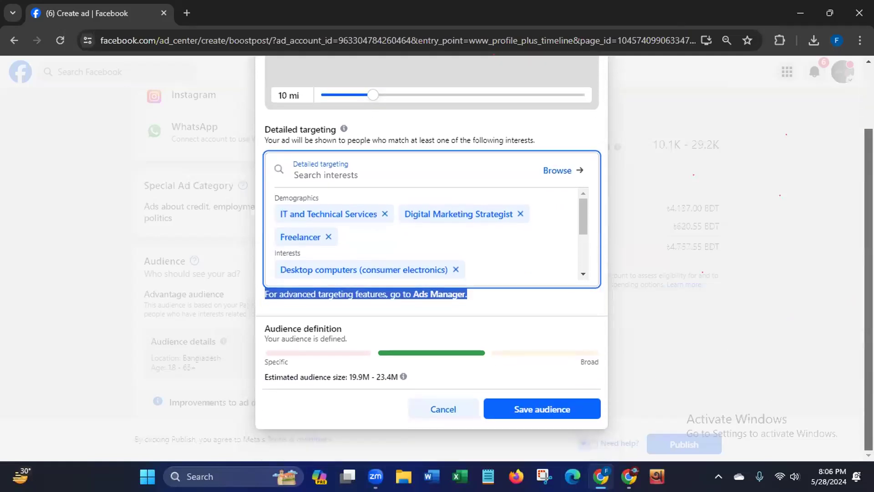
click(516, 409)
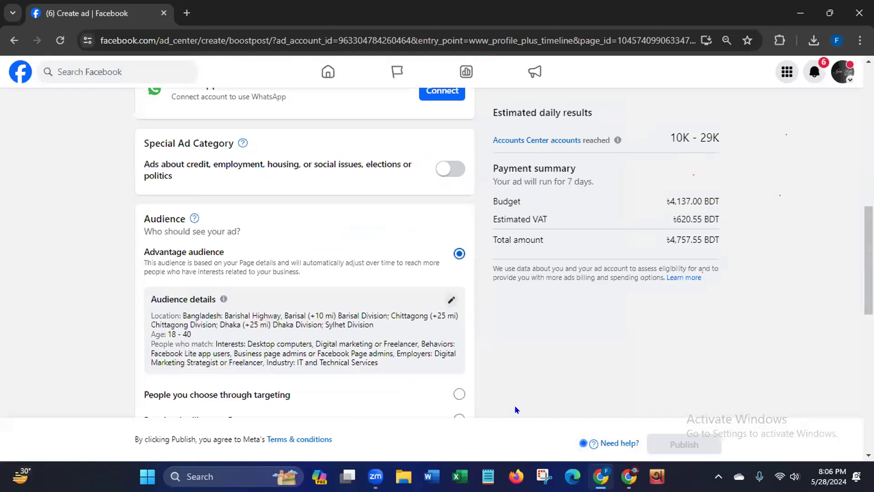
- Review the saved audience details and the error notice beneath them, and collapse the notice
drag(150, 314, 314, 408)
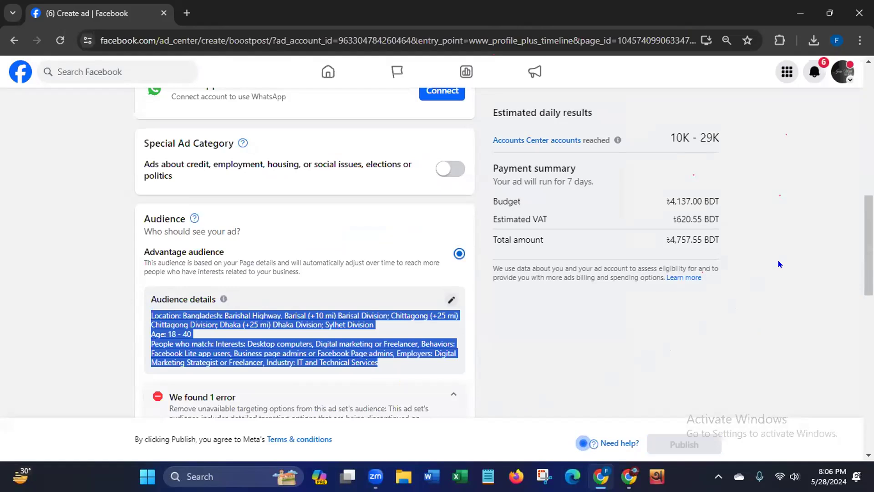
scroll(780, 263, down, 2)
drag(869, 268, 868, 271)
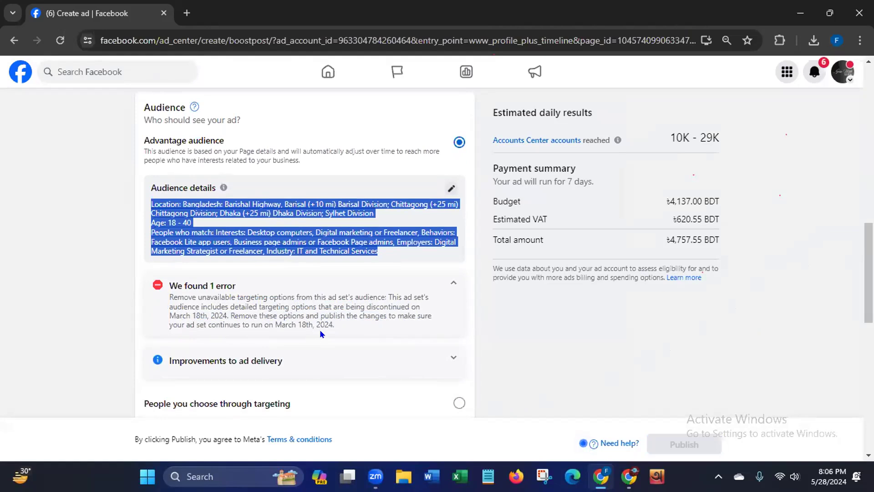
click(451, 283)
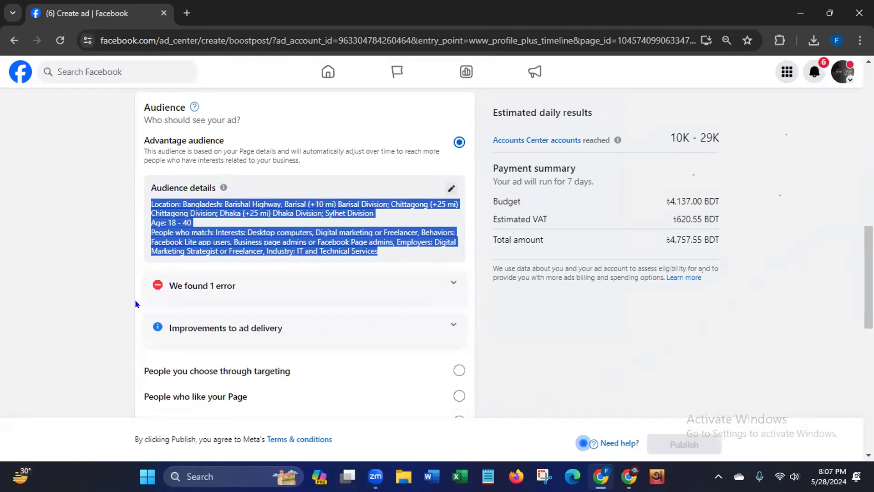
click(83, 327)
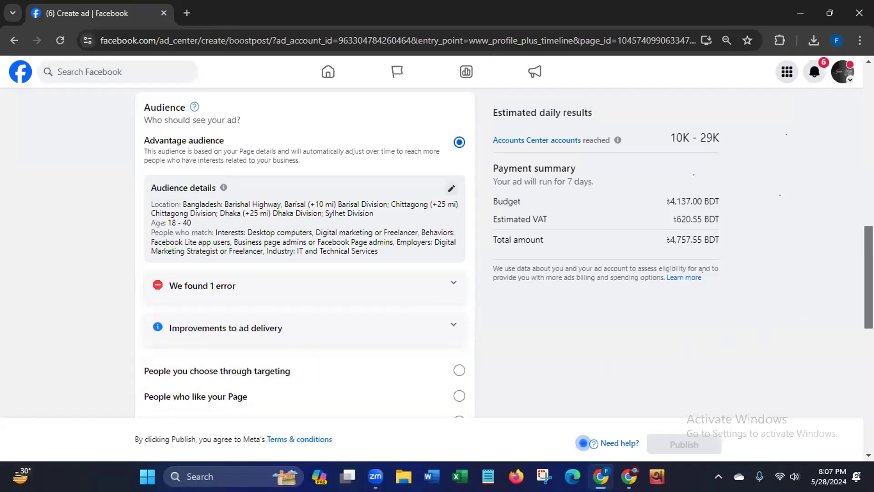
- Try the "People you choose through targeting" audience, and switch the ad's audience to "People who like your Page"
scroll(858, 315, down, 4)
scroll(858, 315, down, 2)
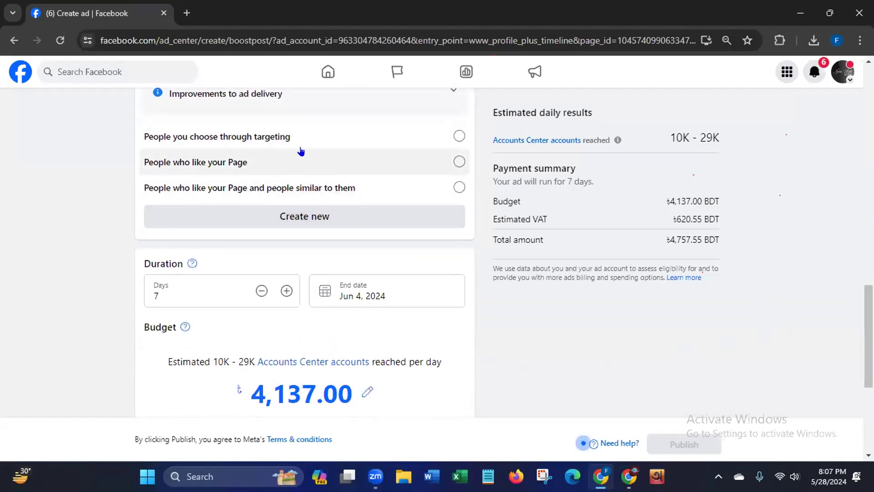
click(458, 137)
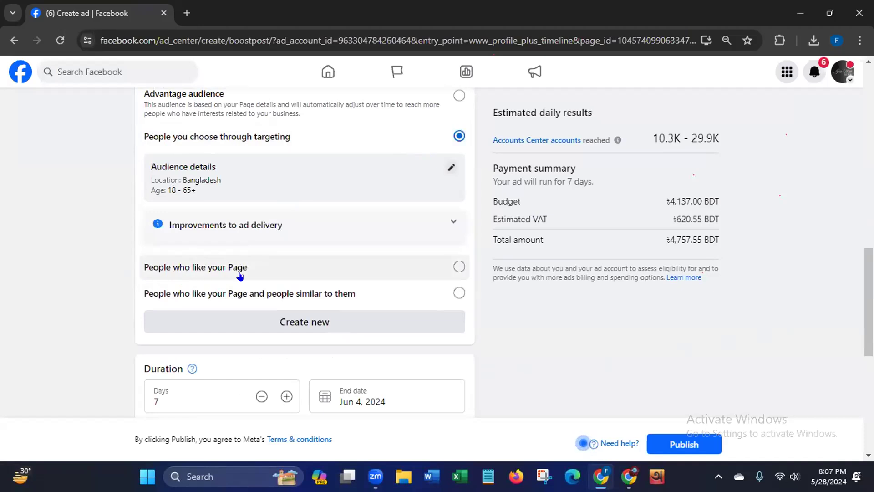
click(458, 266)
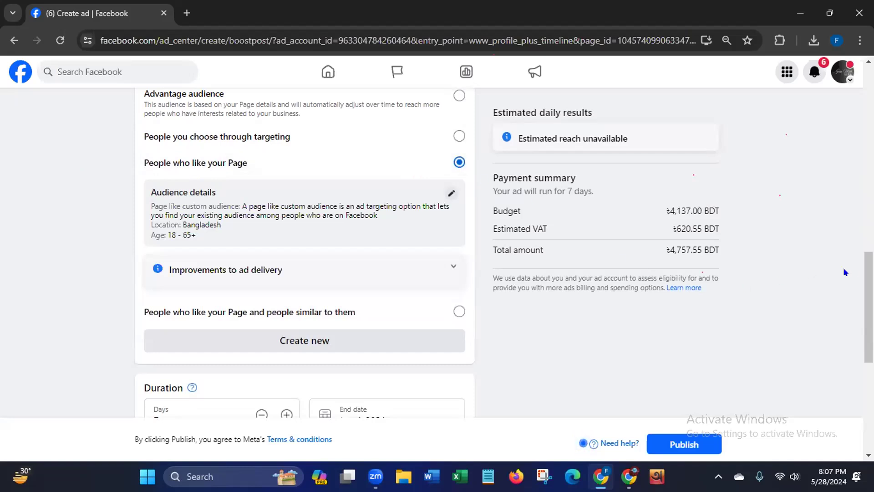
- Shorten the ad duration to 5 days with an end date of Jun 2, 2024
scroll(843, 266, down, 4)
scroll(308, 191, down, 1)
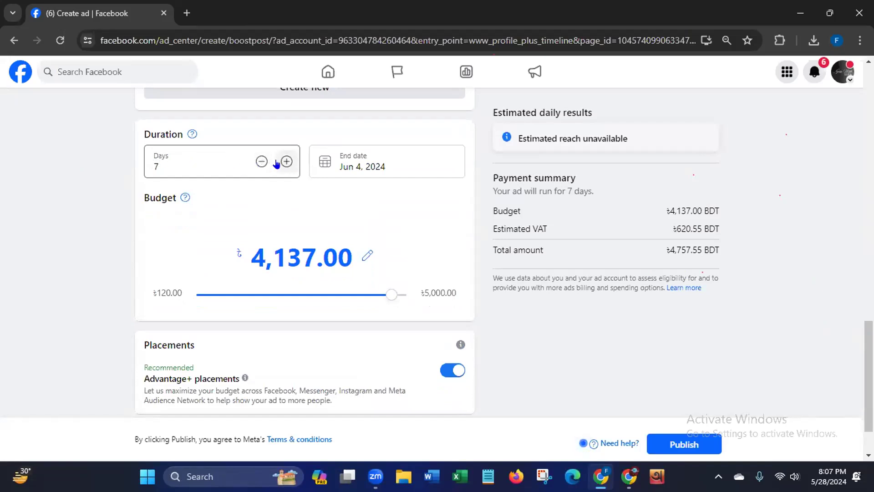
click(261, 162)
click(262, 161)
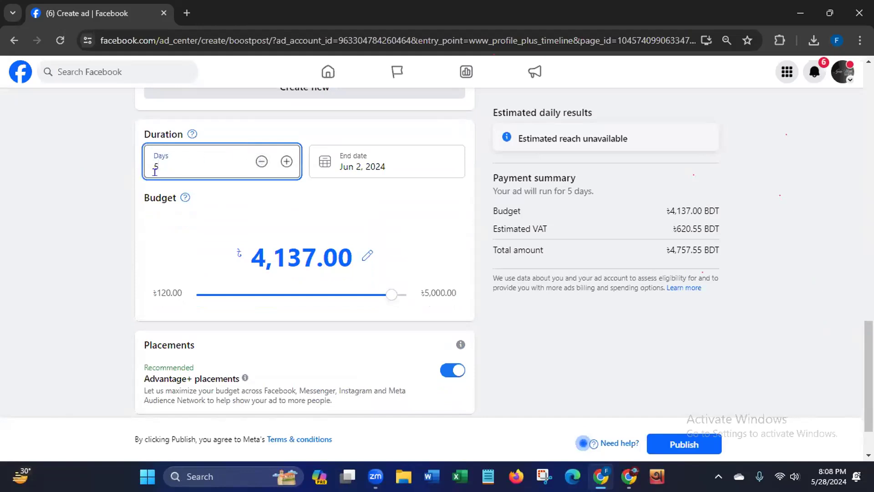
click(360, 161)
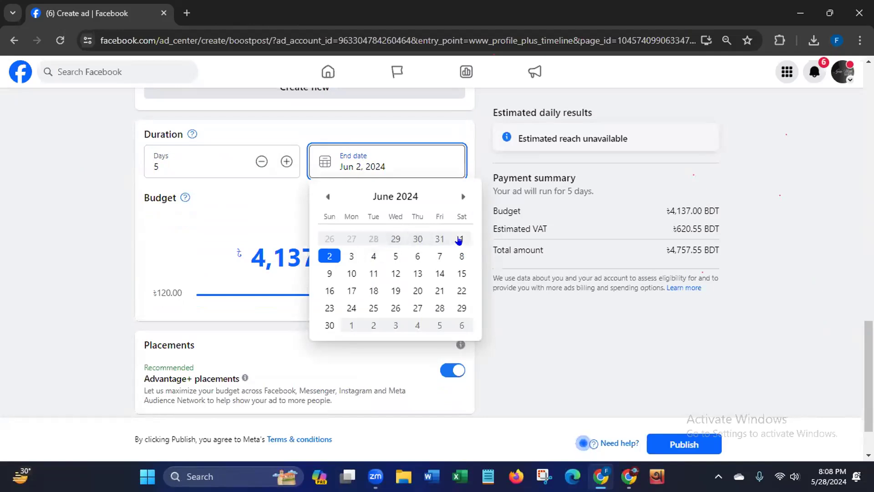
click(323, 260)
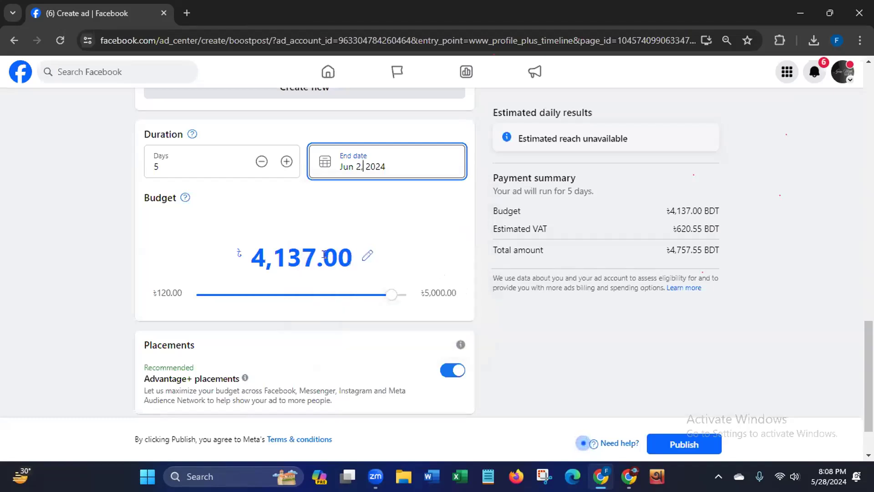
- Set the ad budget to 1000.00 BDT
click(184, 196)
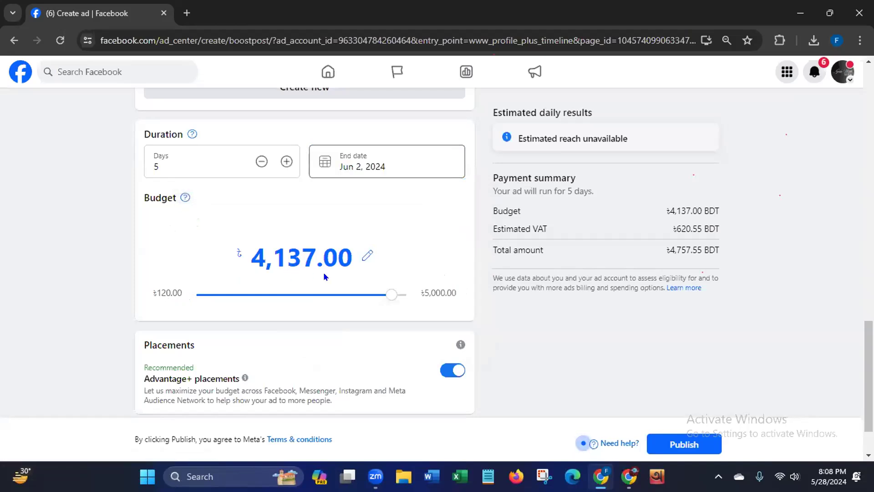
click(367, 255)
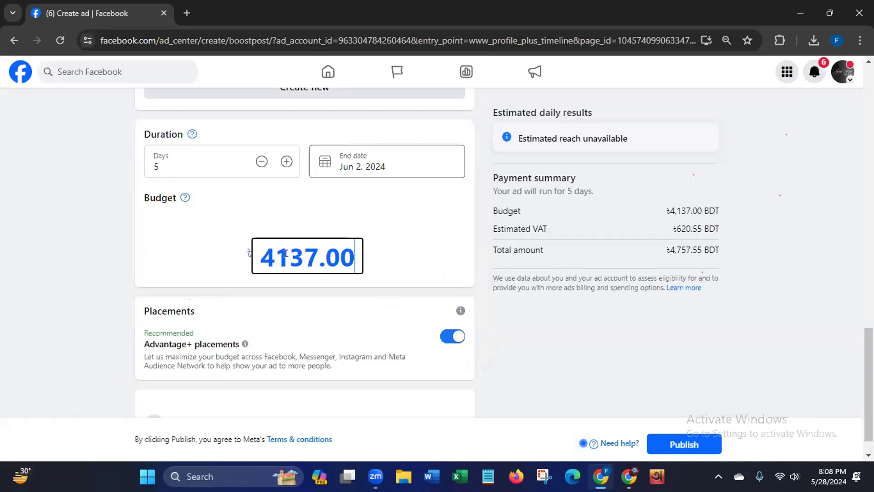
click(310, 253)
key(BackSpace)
key(BackSpace)
key(BackSpace)
key(BackSpace)
text(1000)
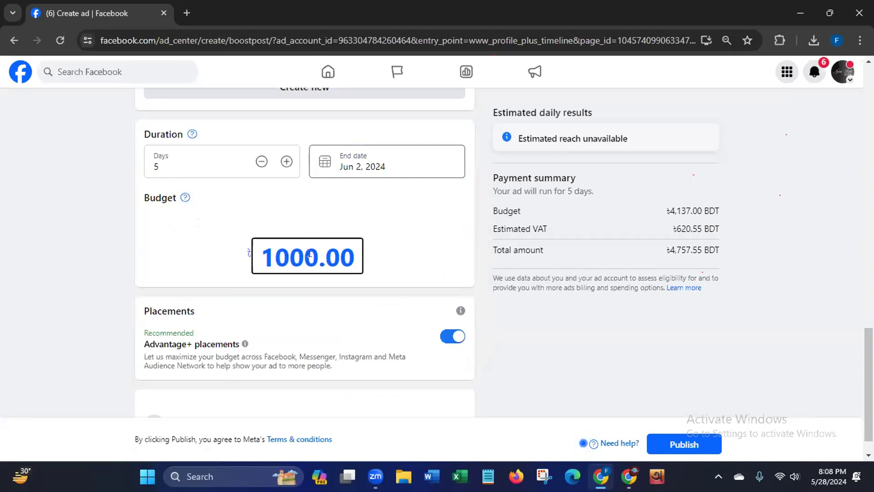
click(108, 308)
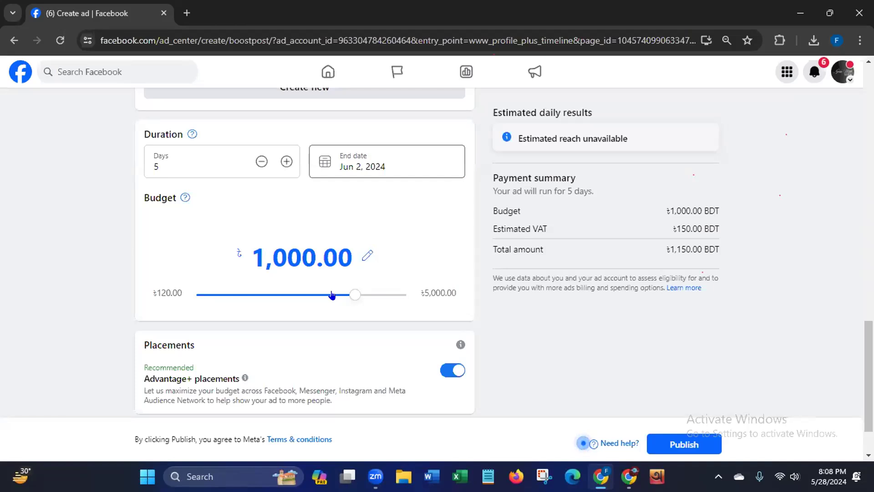
- Check the entered budget amount and the estimated VAT in the payment summary
click(245, 249)
drag(248, 251, 364, 265)
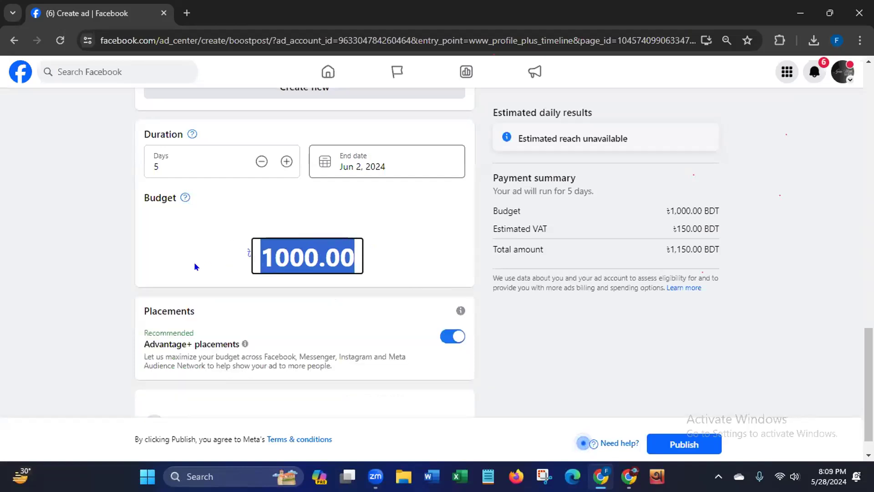
click(117, 269)
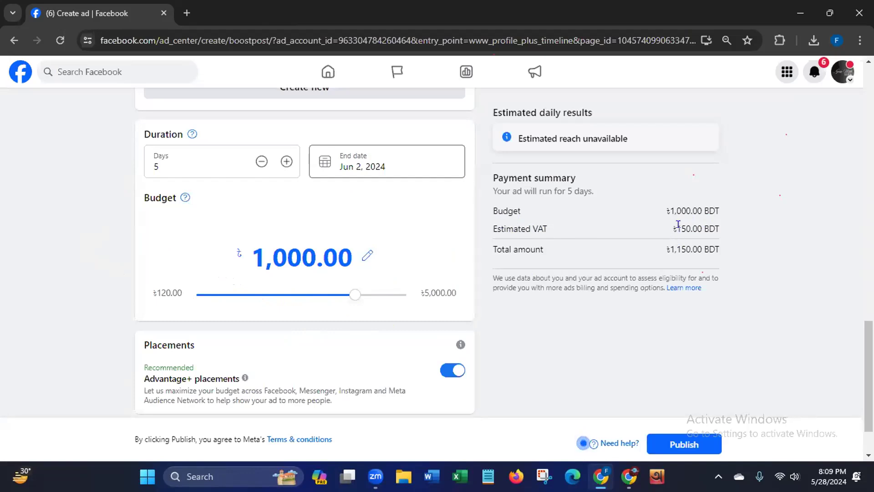
drag(676, 228, 733, 235)
click(656, 293)
- Expand the payment method section and open the form for adding a debit or credit card
scroll(392, 336, down, 1)
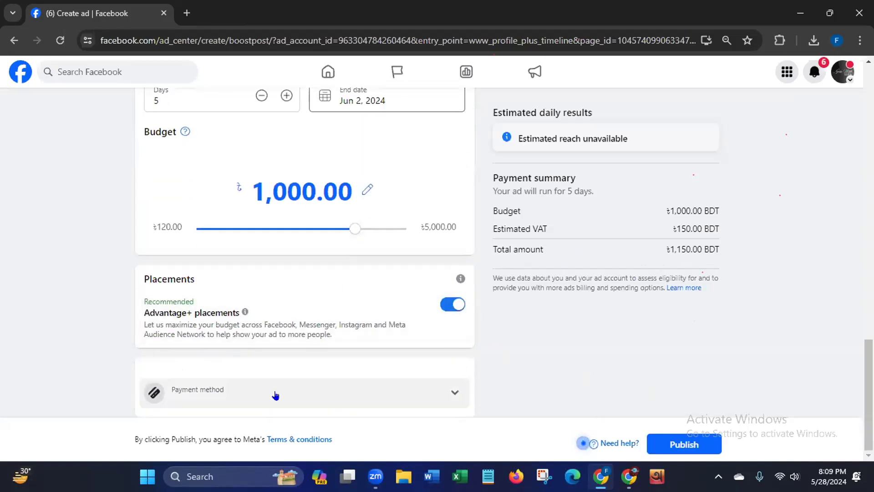
click(451, 392)
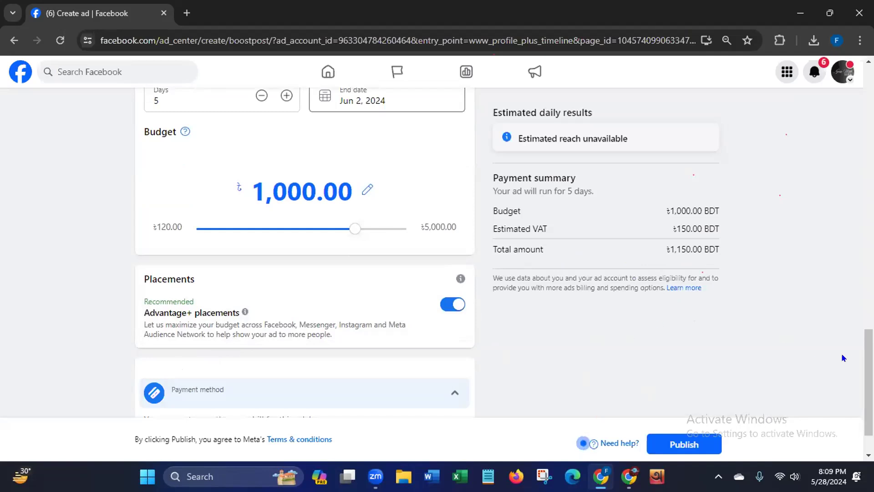
drag(868, 375, 868, 412)
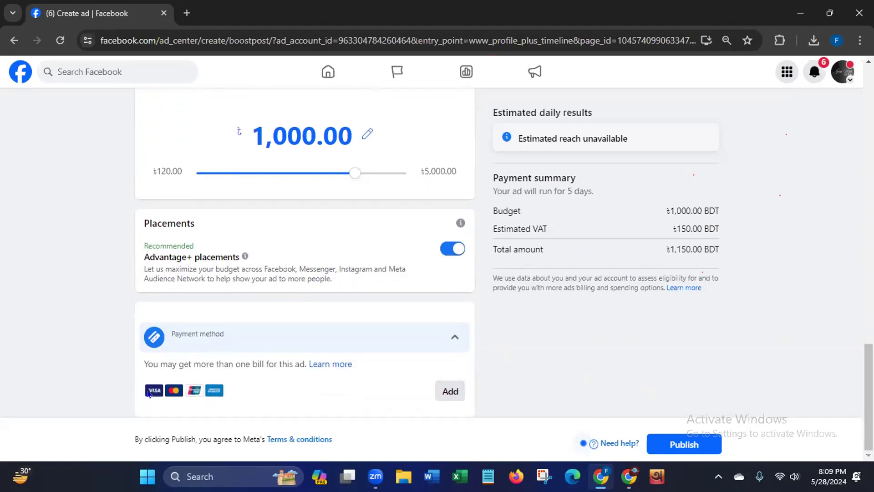
click(440, 393)
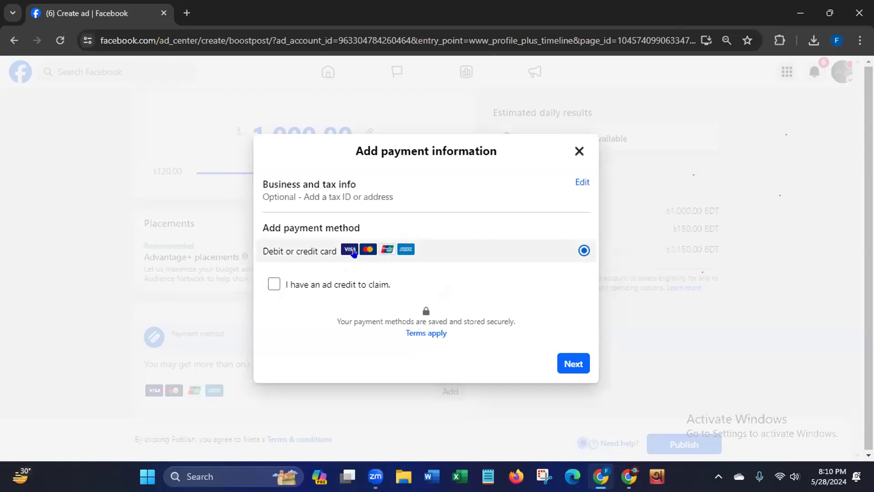
click(567, 364)
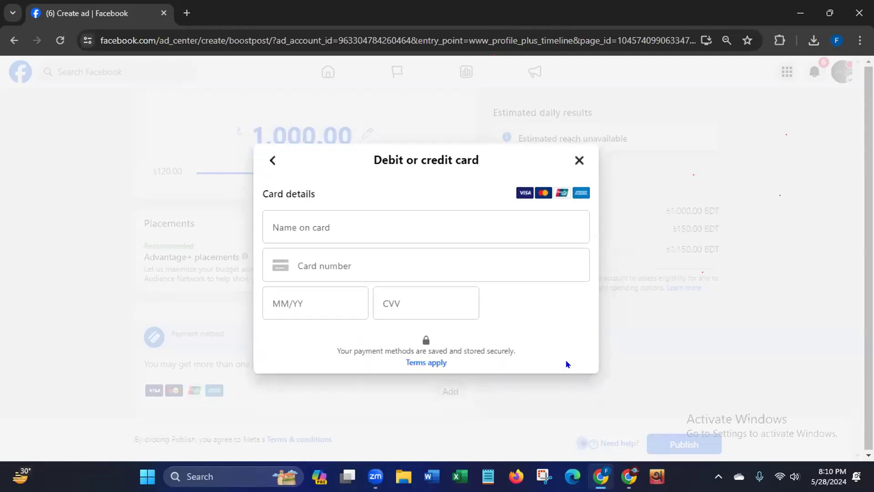
- Look over the name, card number and expiry date fields without filling them, and go back to the payment information
click(309, 206)
click(318, 248)
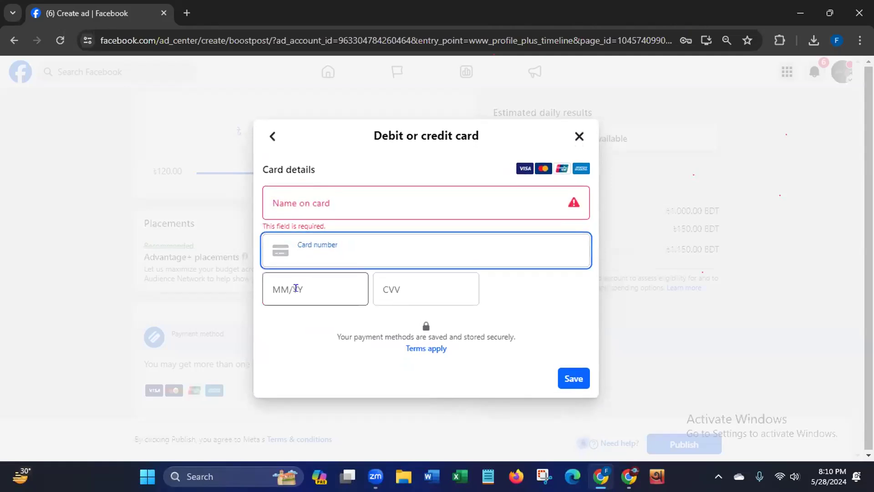
click(295, 288)
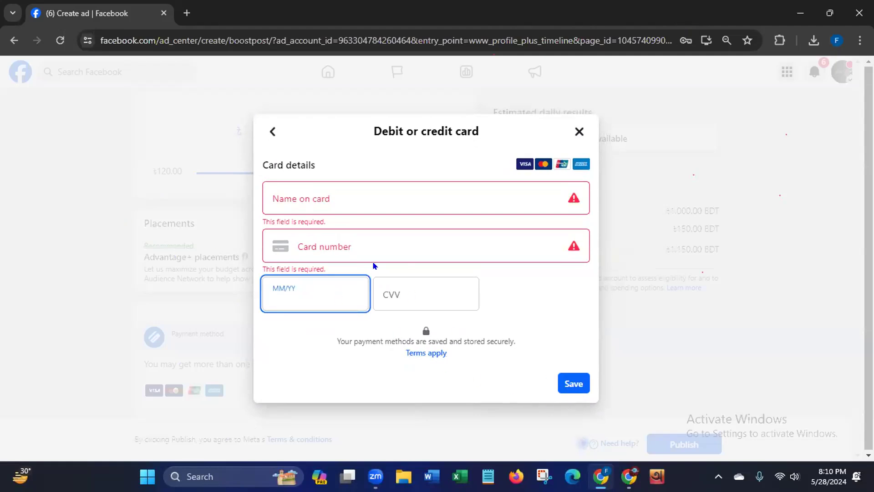
click(271, 130)
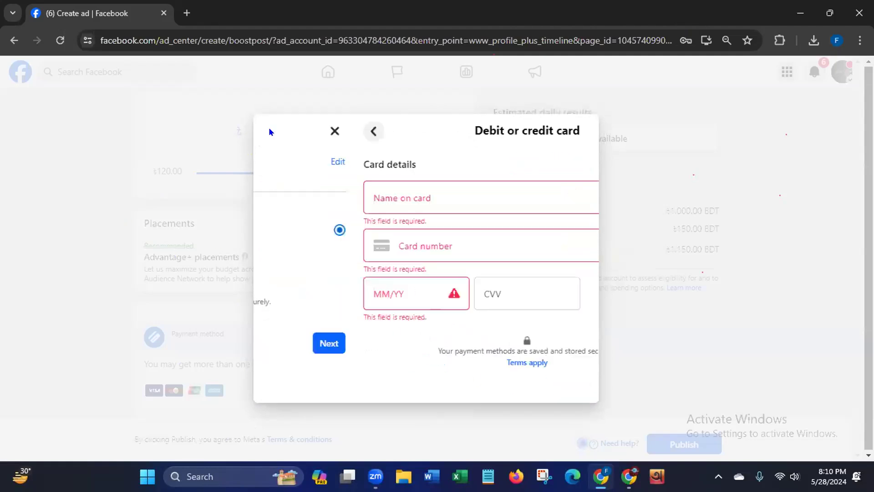
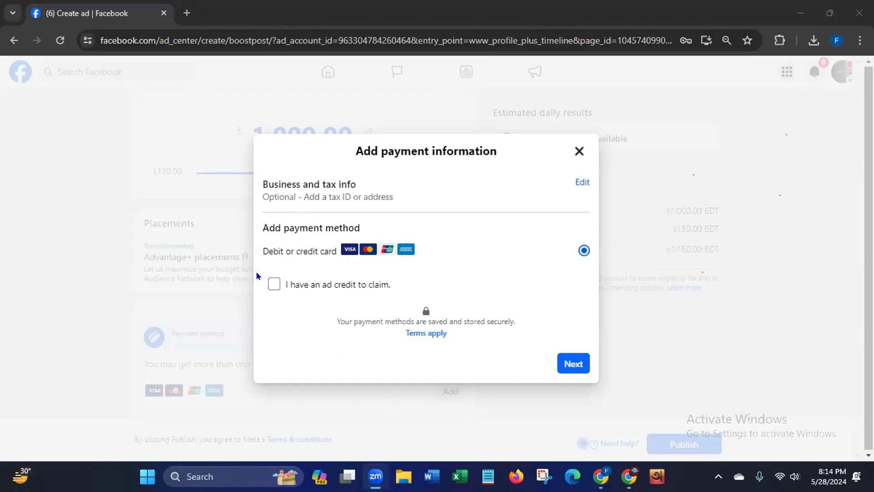
- Dismiss the payment information form without adding a card, and leave the boost setup for the Page's own profile
click(575, 147)
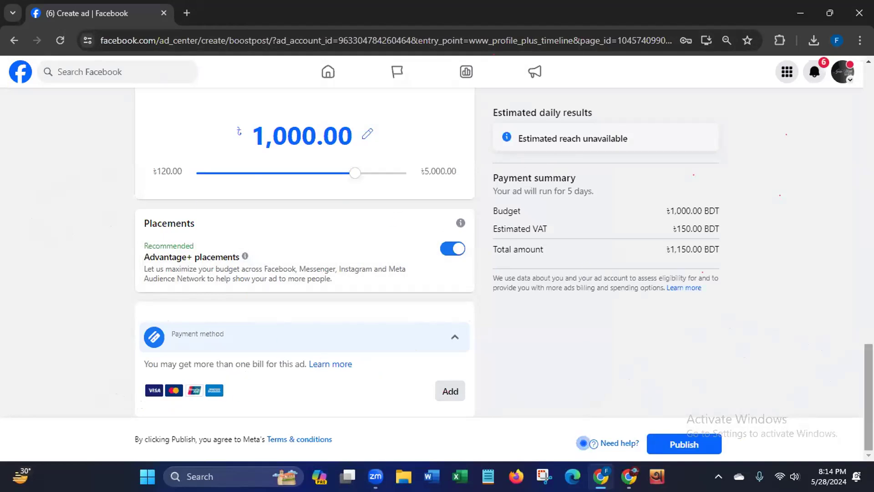
scroll(304, 250, up, 1)
scroll(304, 250, up, 10)
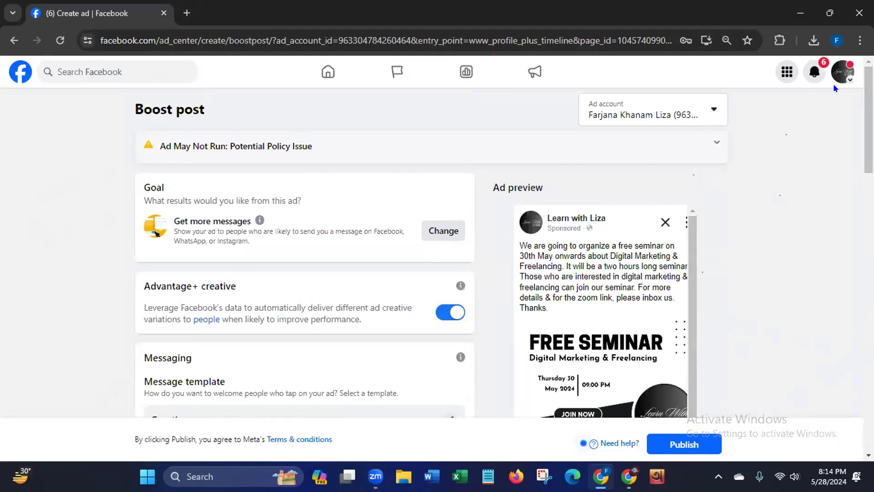
click(834, 75)
click(710, 114)
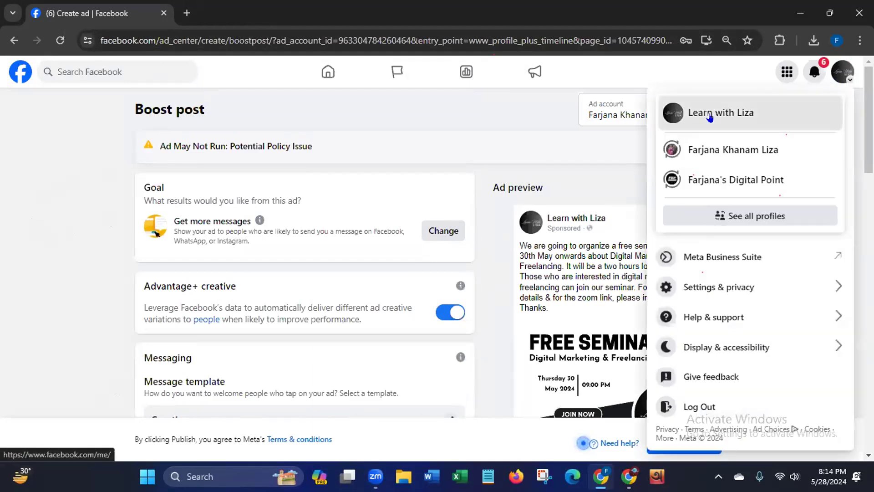
click(484, 126)
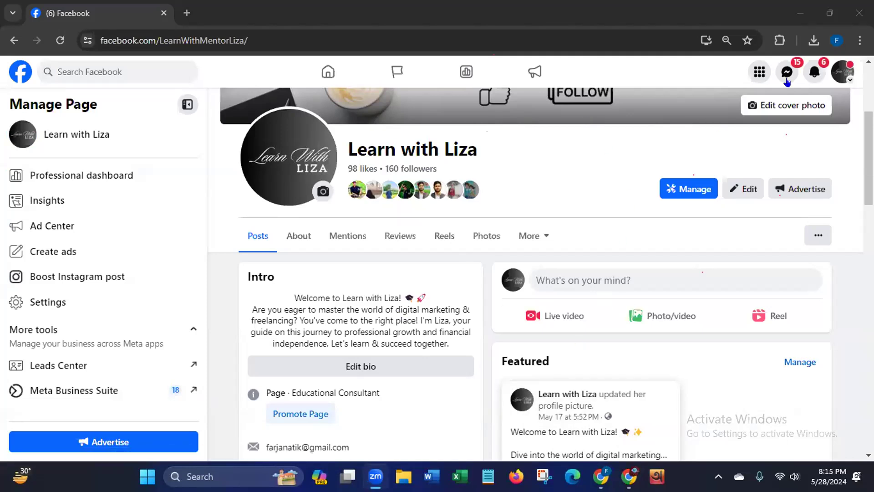
- Close the browser window and refresh the Windows desktop twice
click(859, 12)
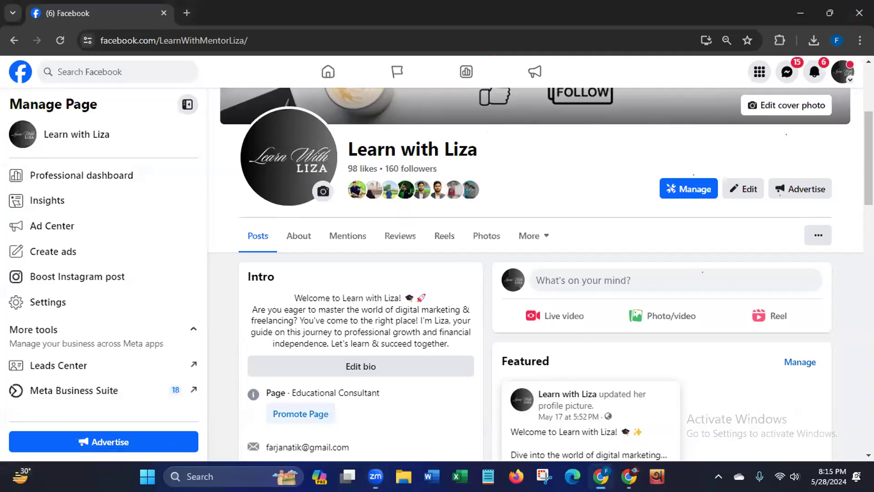
right_click(486, 130)
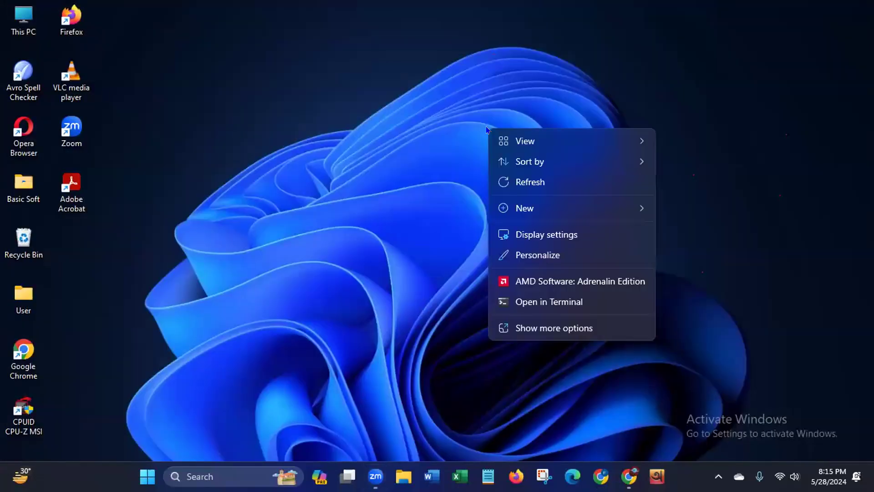
click(529, 182)
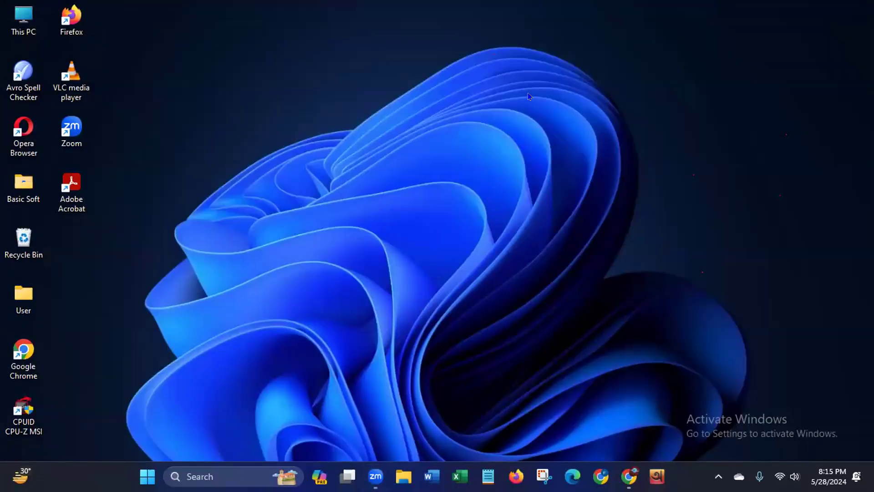
right_click(356, 143)
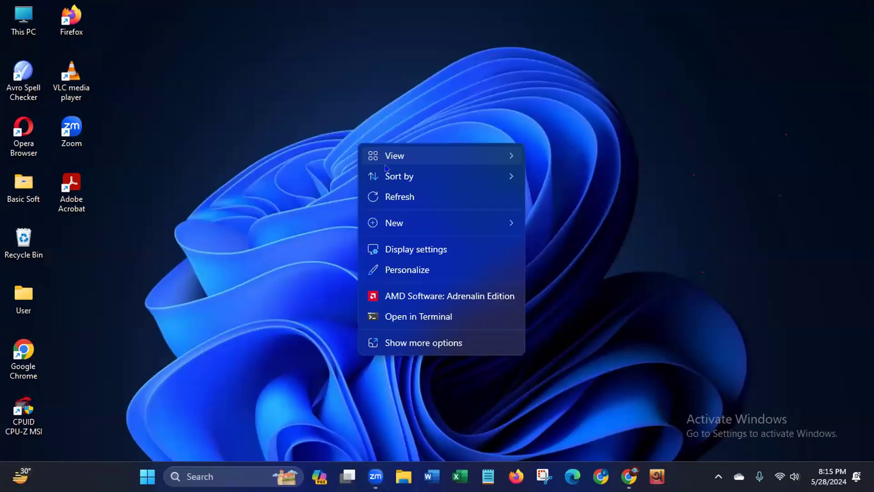
click(402, 199)
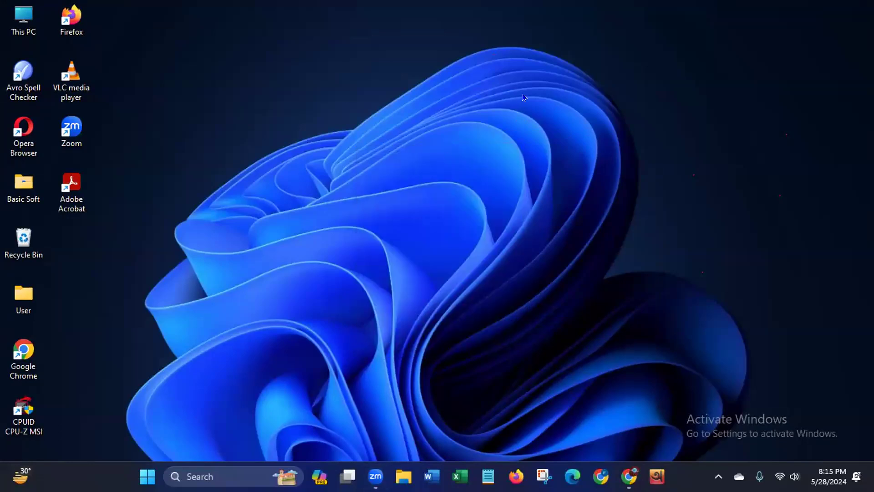